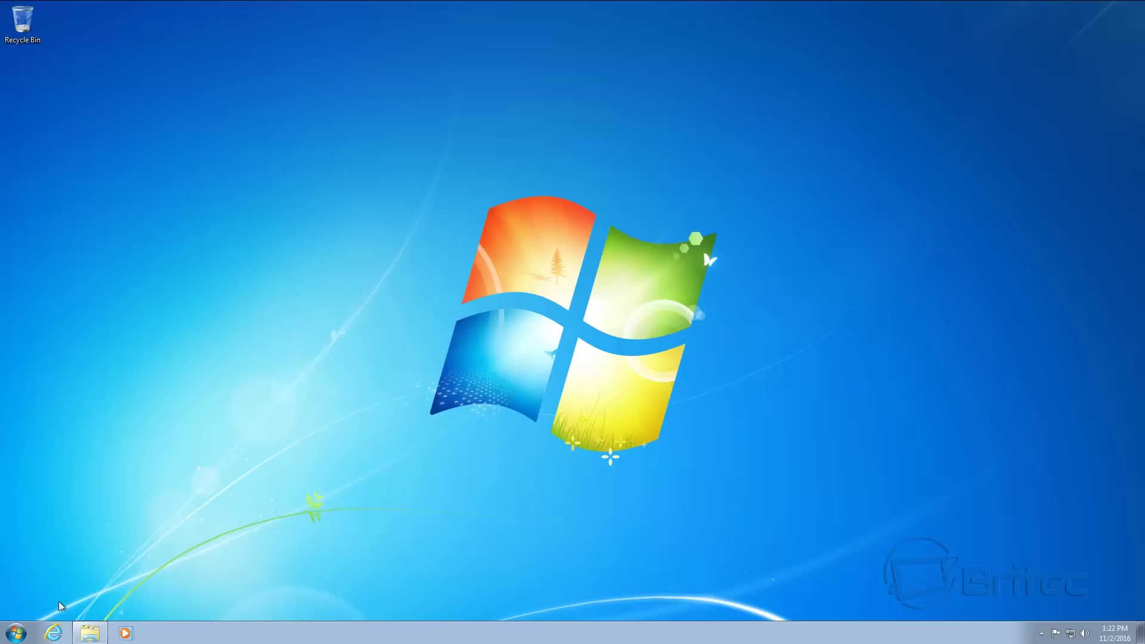
# Open Windows Update from the Control Panel to view its update check, and close the window
pyautogui.click(16, 633)
pyautogui.click(218, 503)
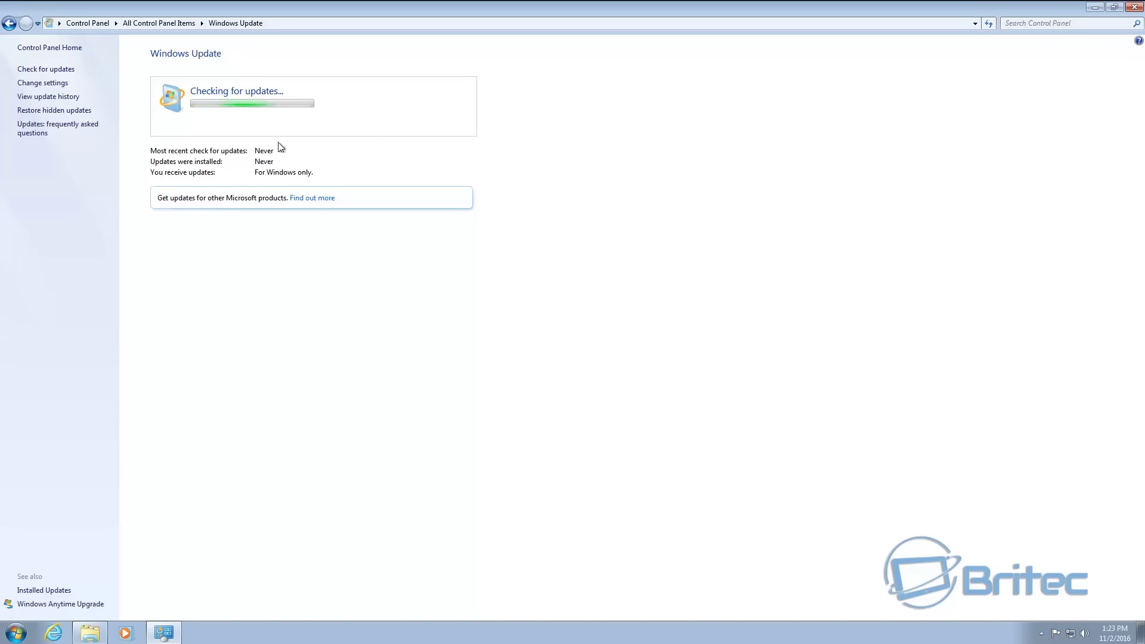
pyautogui.click(1133, 7)
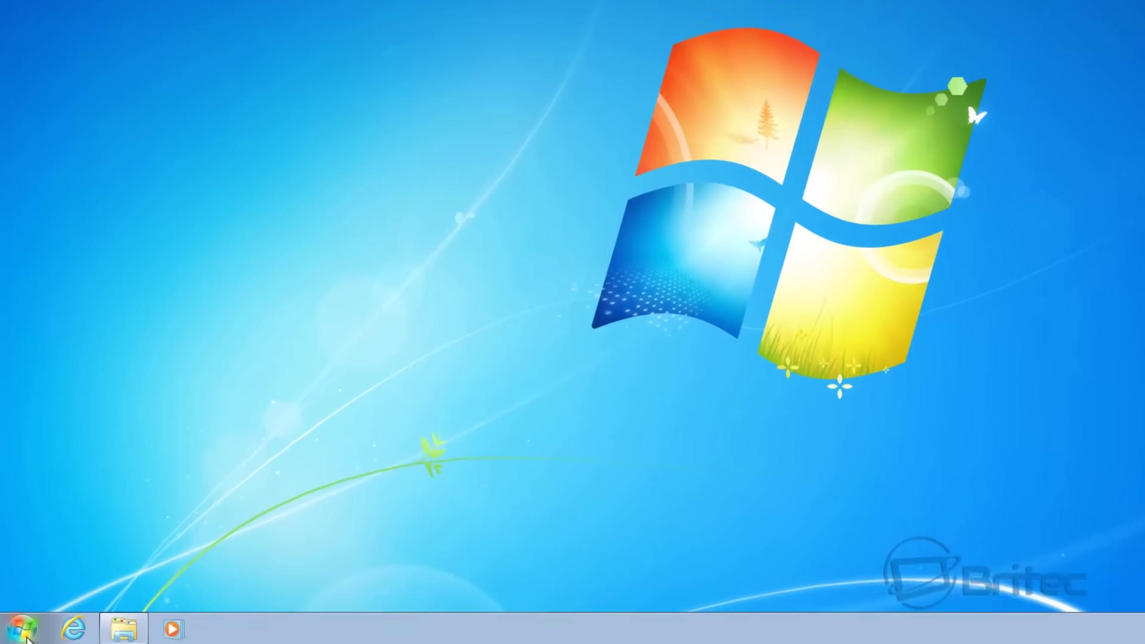
# Search the computer's programs for "services" and open the Services console
pyautogui.click(18, 635)
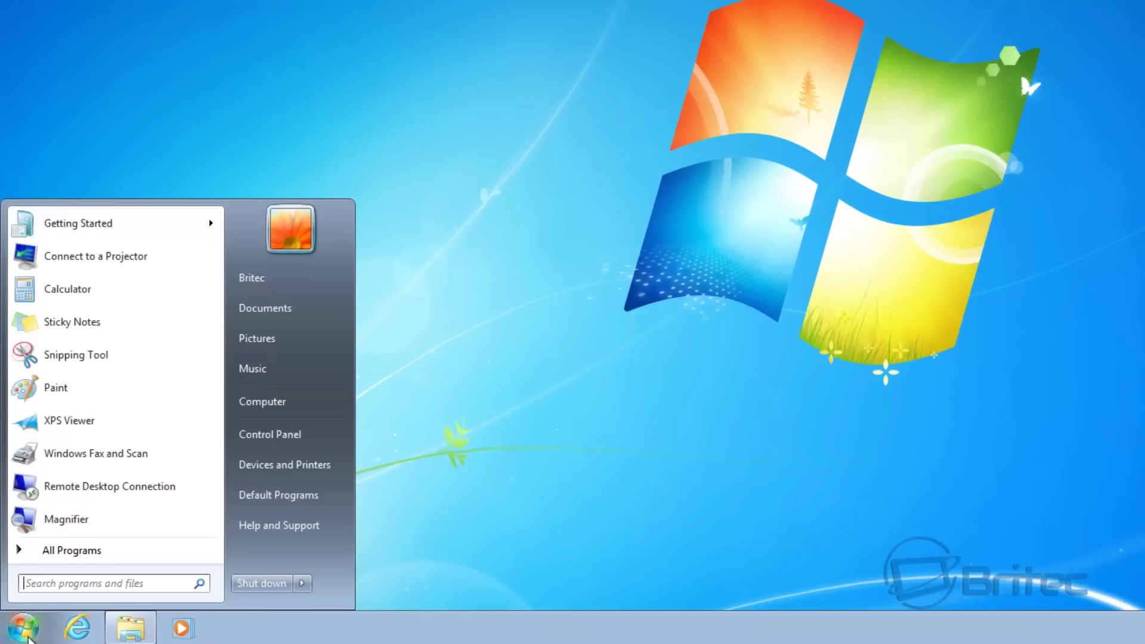
pyautogui.click(60, 583)
pyautogui.write('s')
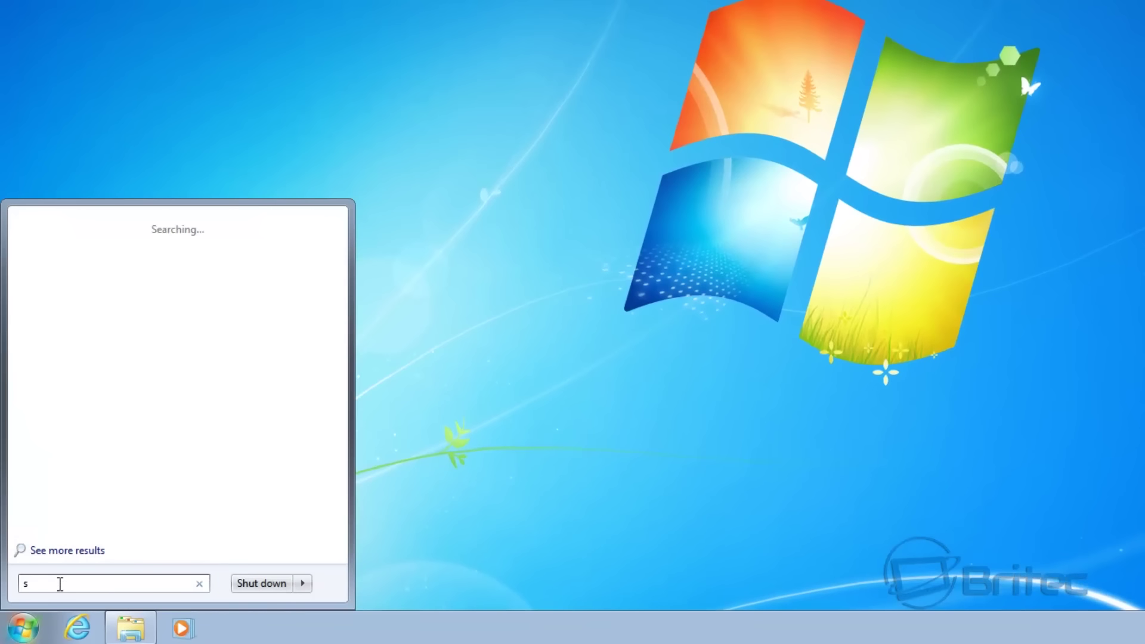
pyautogui.write('ervices')
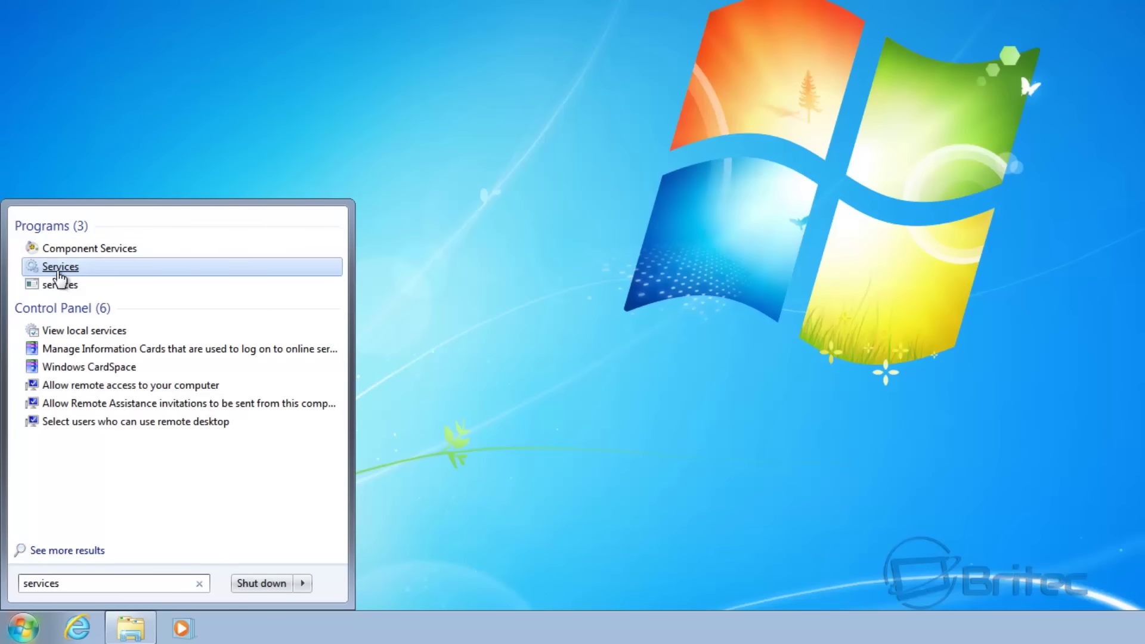
pyautogui.click(60, 269)
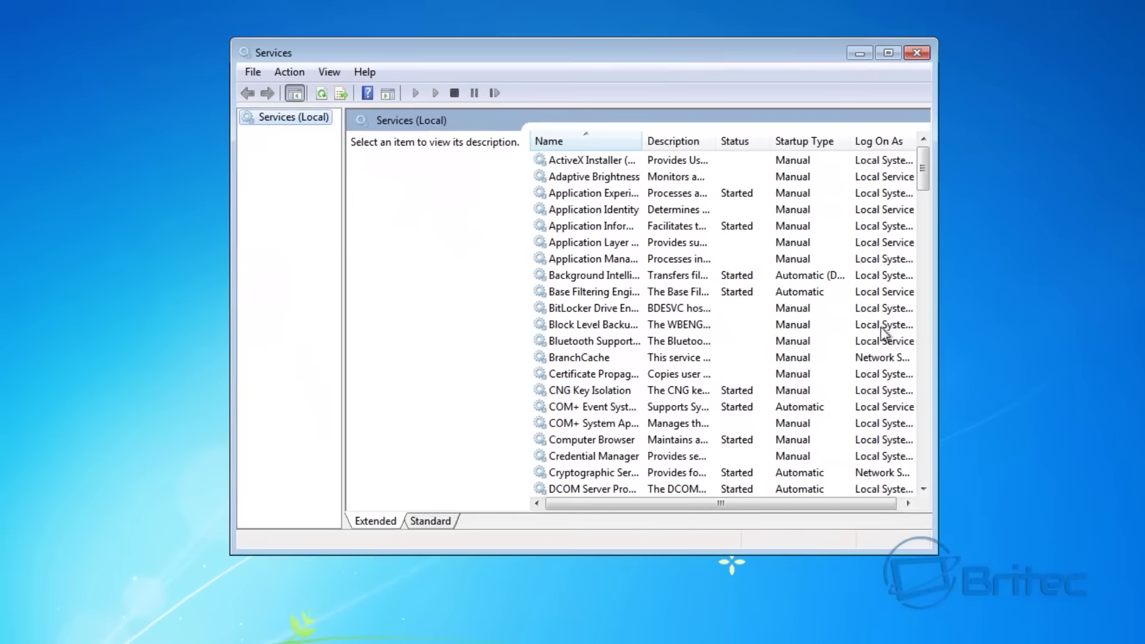
# Widen the Services window and its Name column so that full service names can be read
pyautogui.moveTo(937, 360); pyautogui.dragTo(1021, 342)
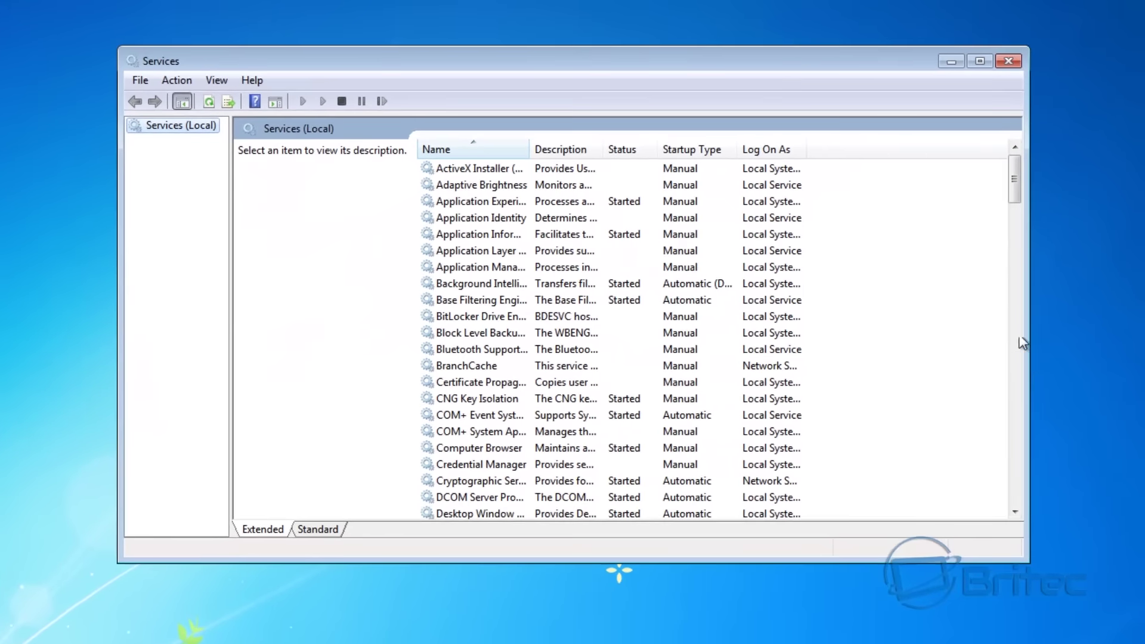
pyautogui.moveTo(1015, 173); pyautogui.dragTo(1022, 438)
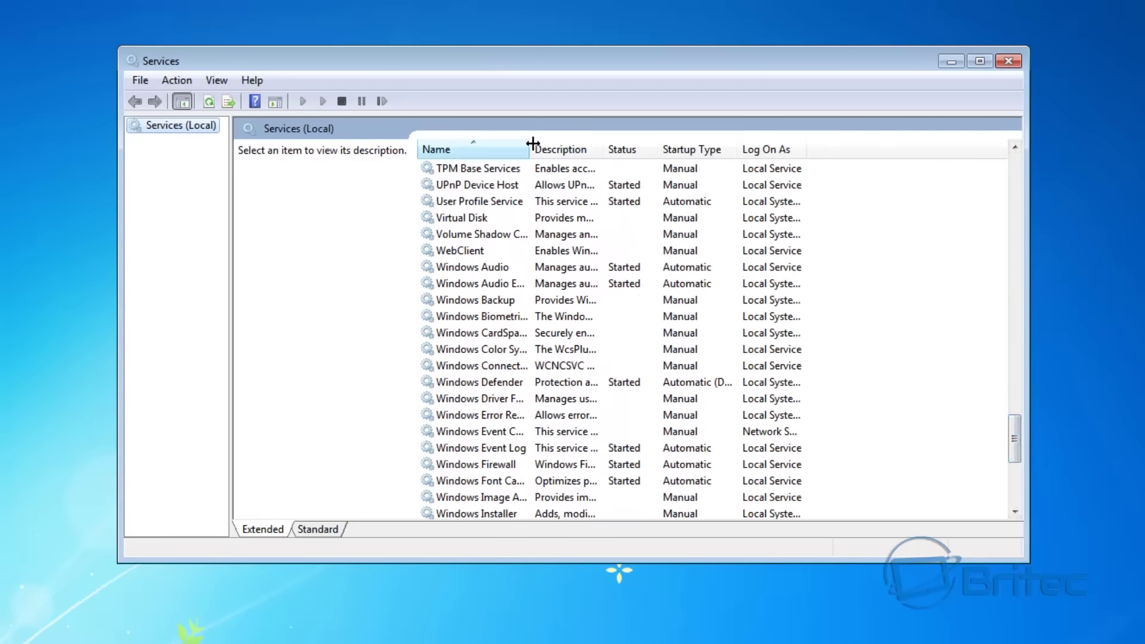
pyautogui.moveTo(530, 146); pyautogui.dragTo(612, 162)
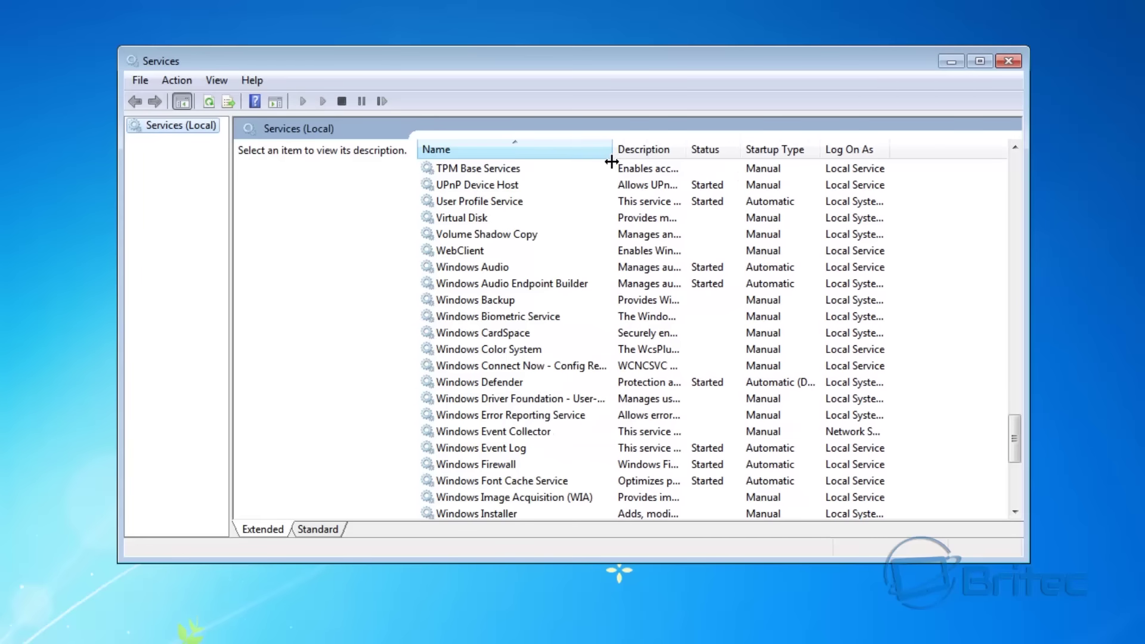
# Stop and start the Windows Update service from its properties, confirm, and close the Services console
pyautogui.scroll(-4, 713, 386)
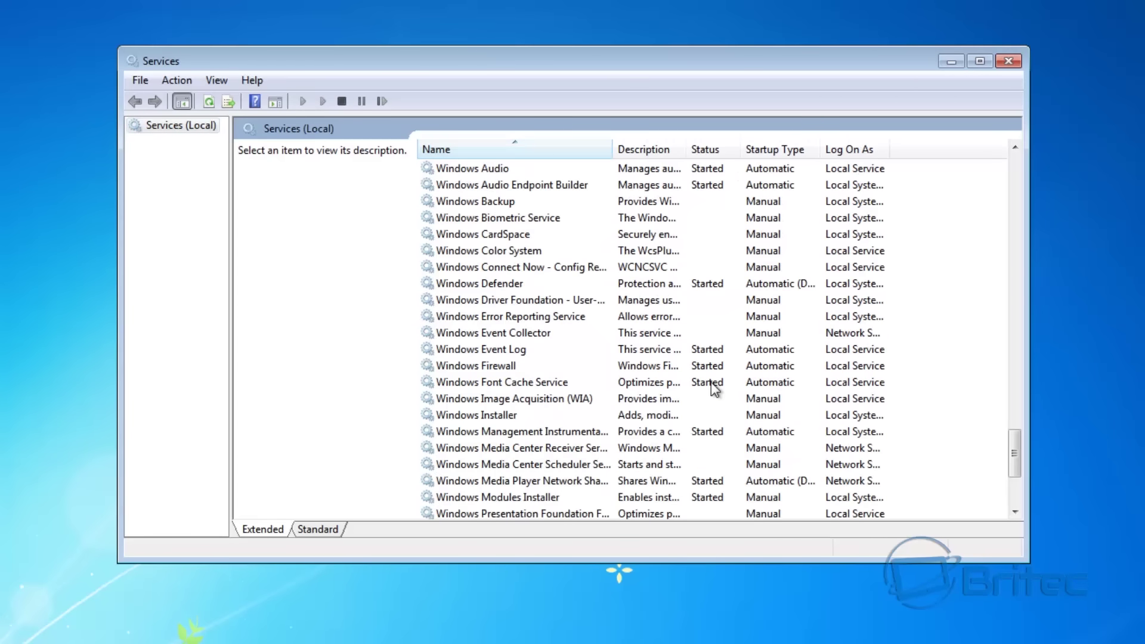
pyautogui.click(500, 481)
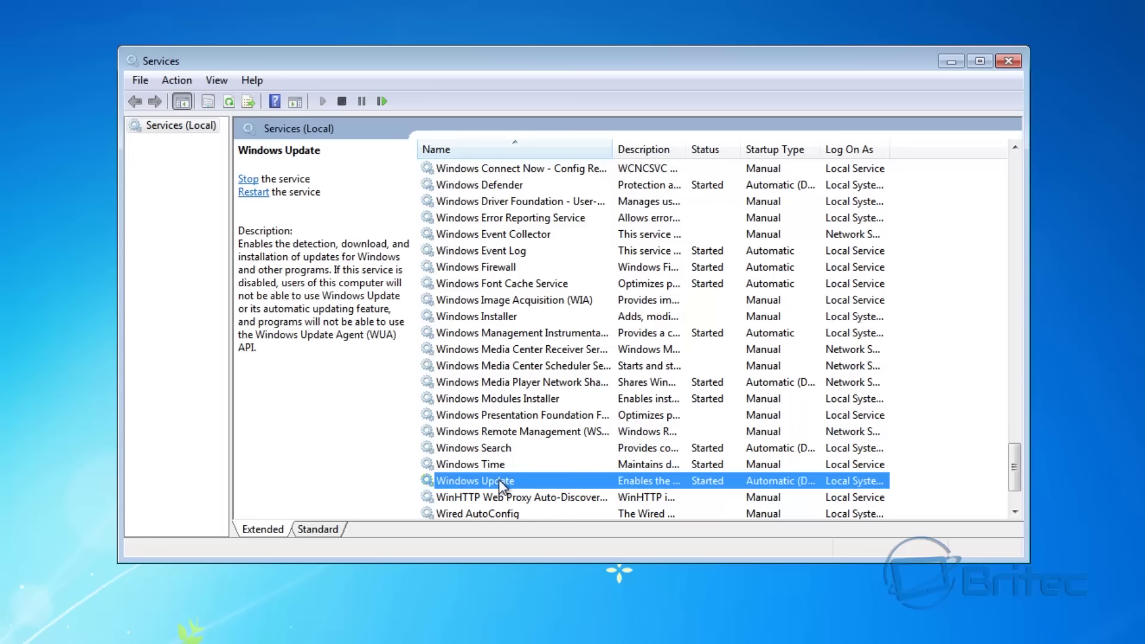
pyautogui.doubleClick(499, 479)
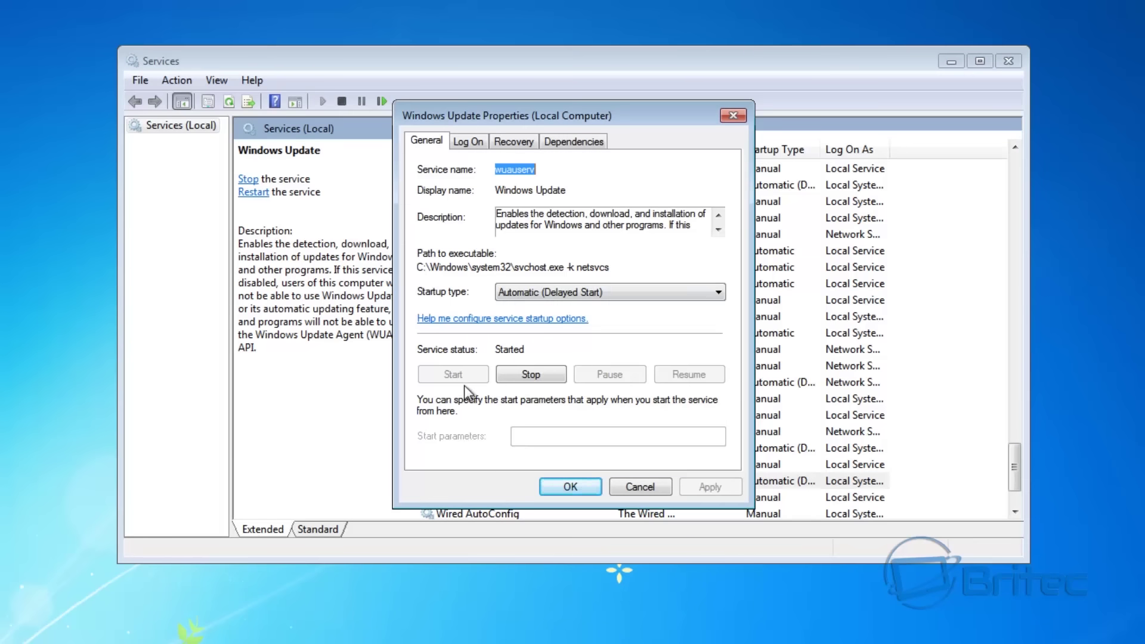
pyautogui.click(516, 375)
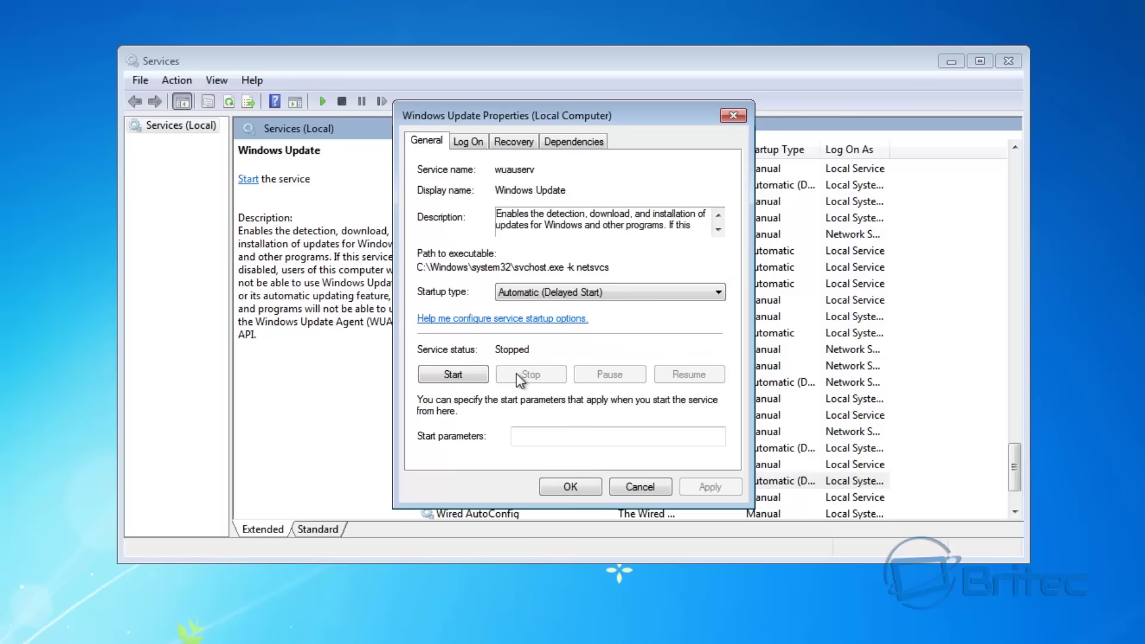
pyautogui.click(477, 376)
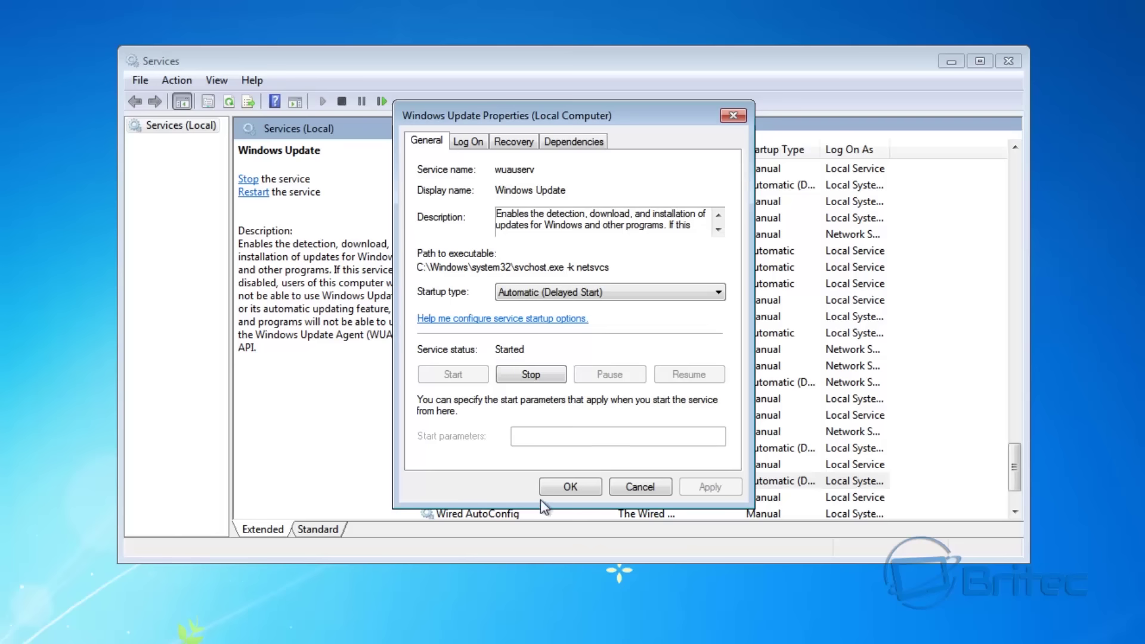
pyautogui.click(566, 487)
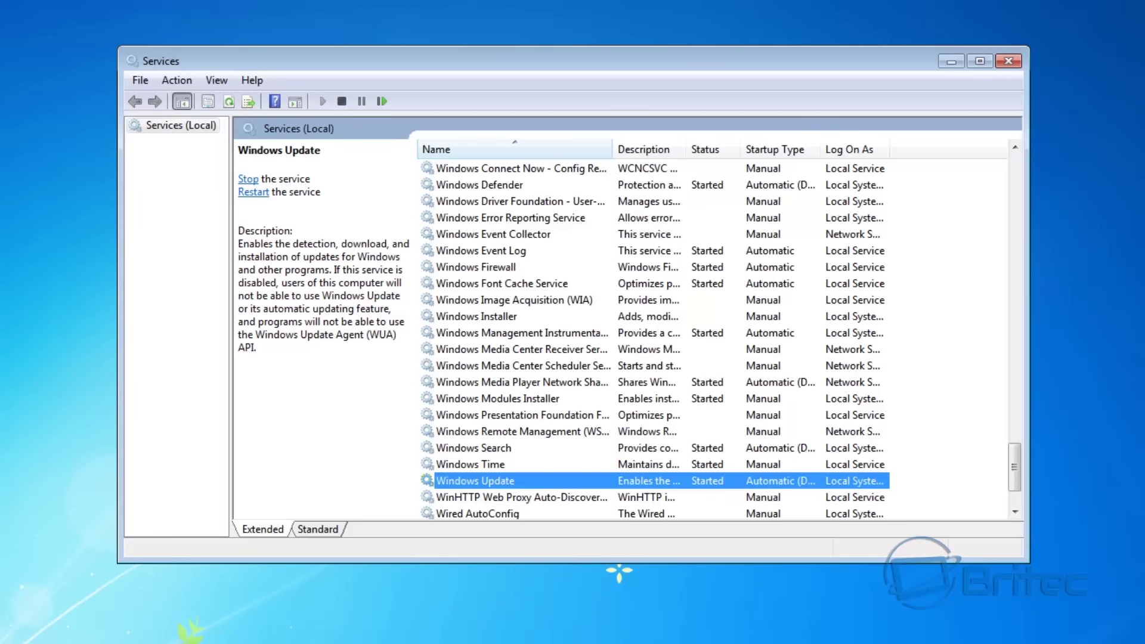
pyautogui.click(1009, 60)
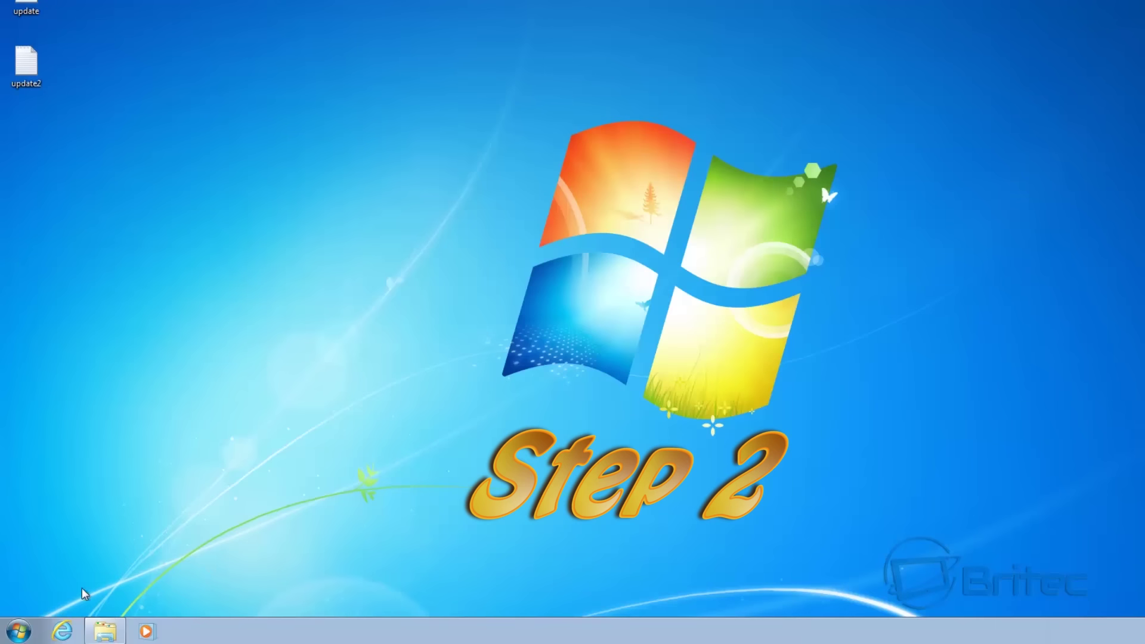
# Browse to the SoftwareDistribution folder inside the Windows folder on Local Disk (C:)
pyautogui.click(15, 636)
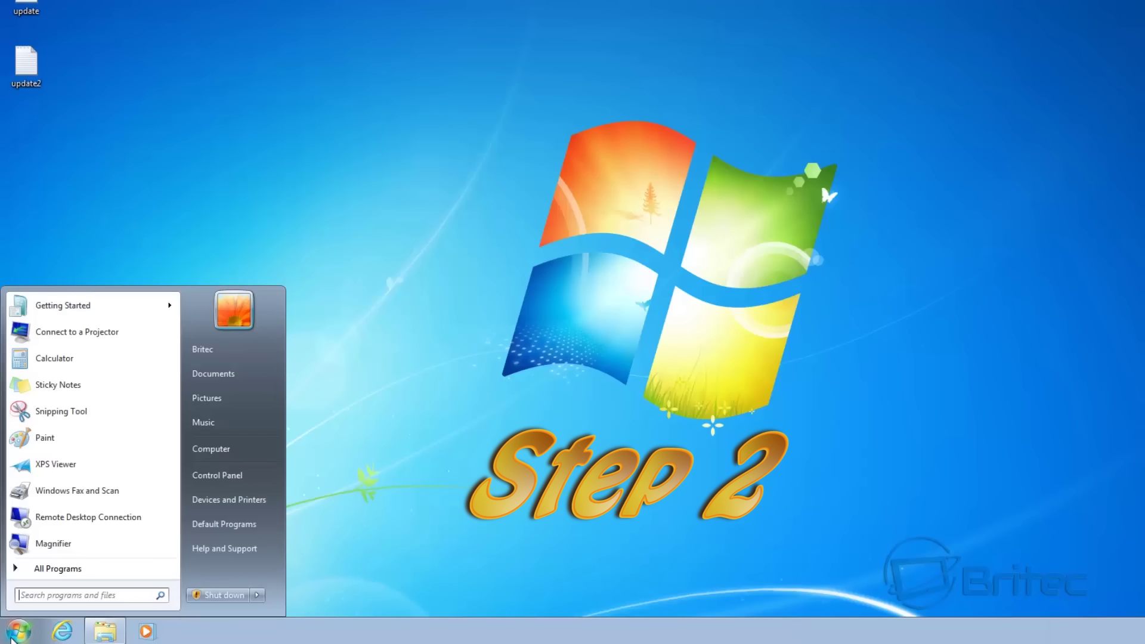
pyautogui.click(248, 451)
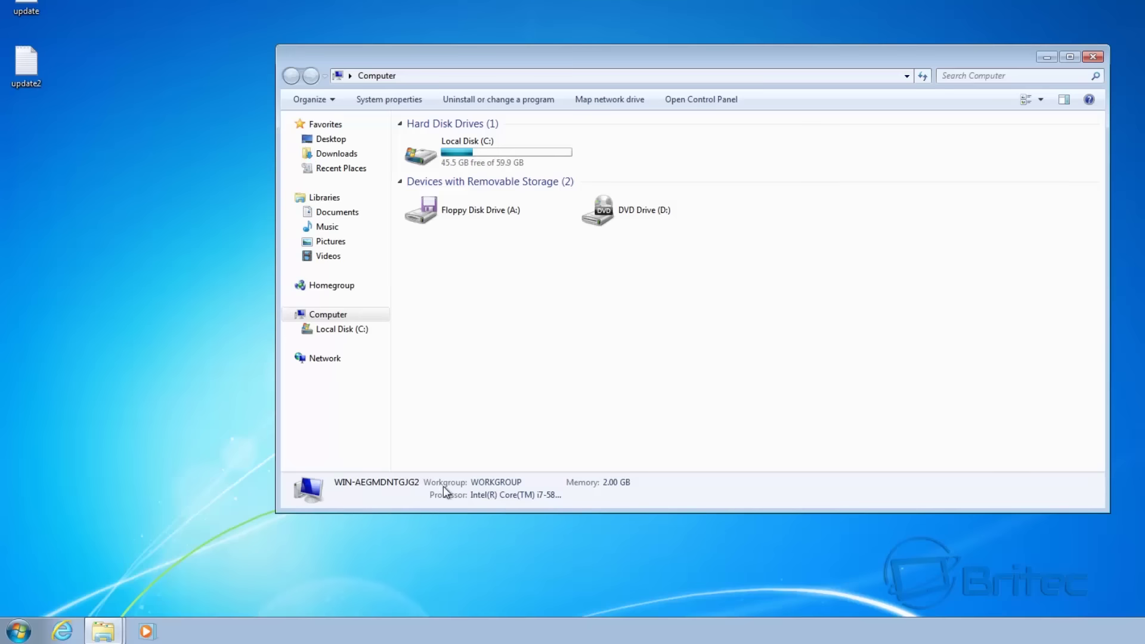
pyautogui.doubleClick(471, 154)
pyautogui.doubleClick(442, 228)
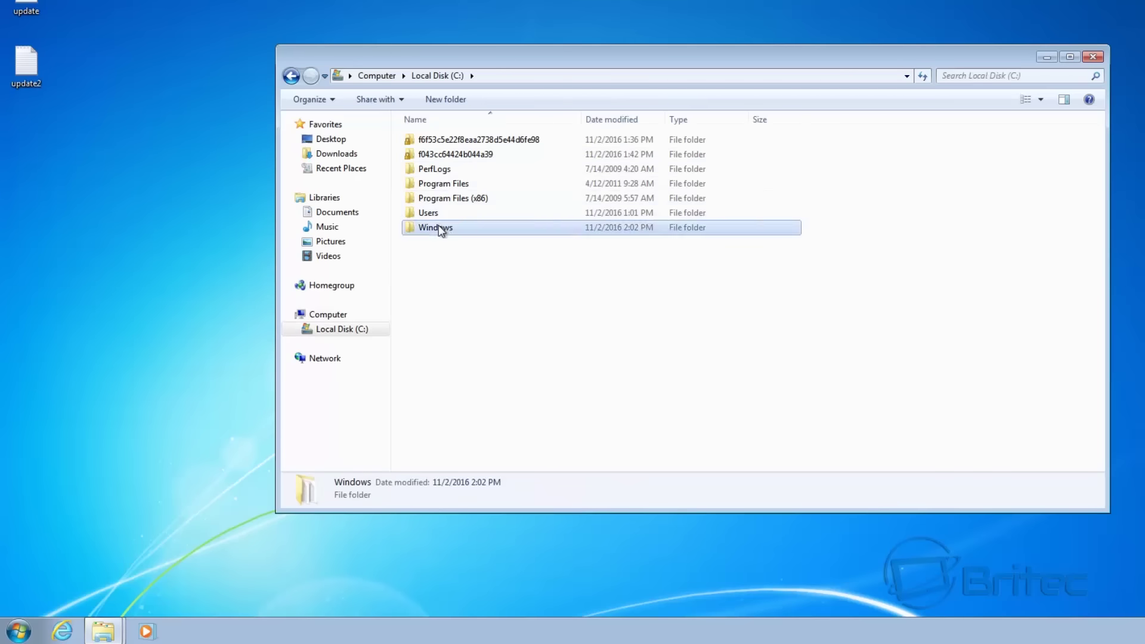
pyautogui.scroll(-4, 456, 414)
pyautogui.scroll(-2, 456, 409)
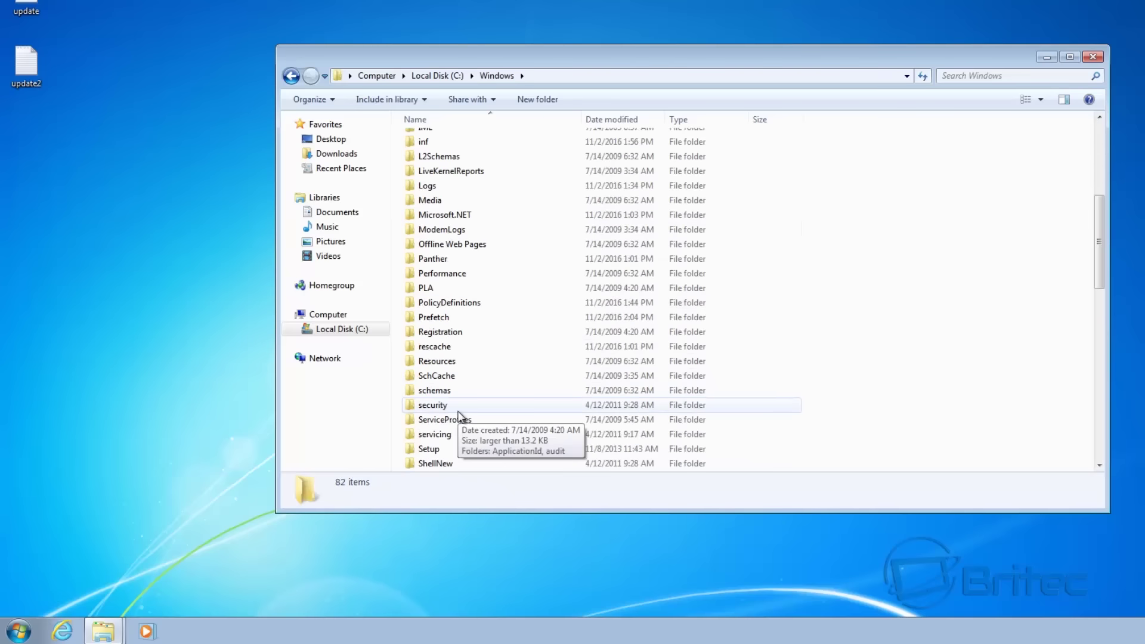
pyautogui.scroll(-2, 457, 440)
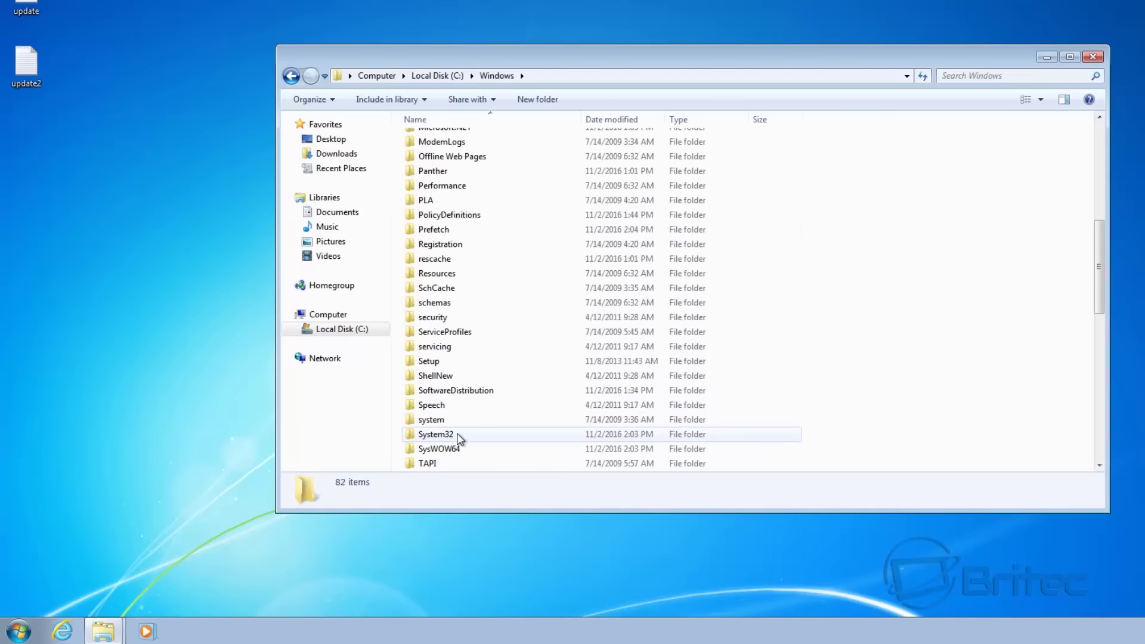
pyautogui.doubleClick(475, 392)
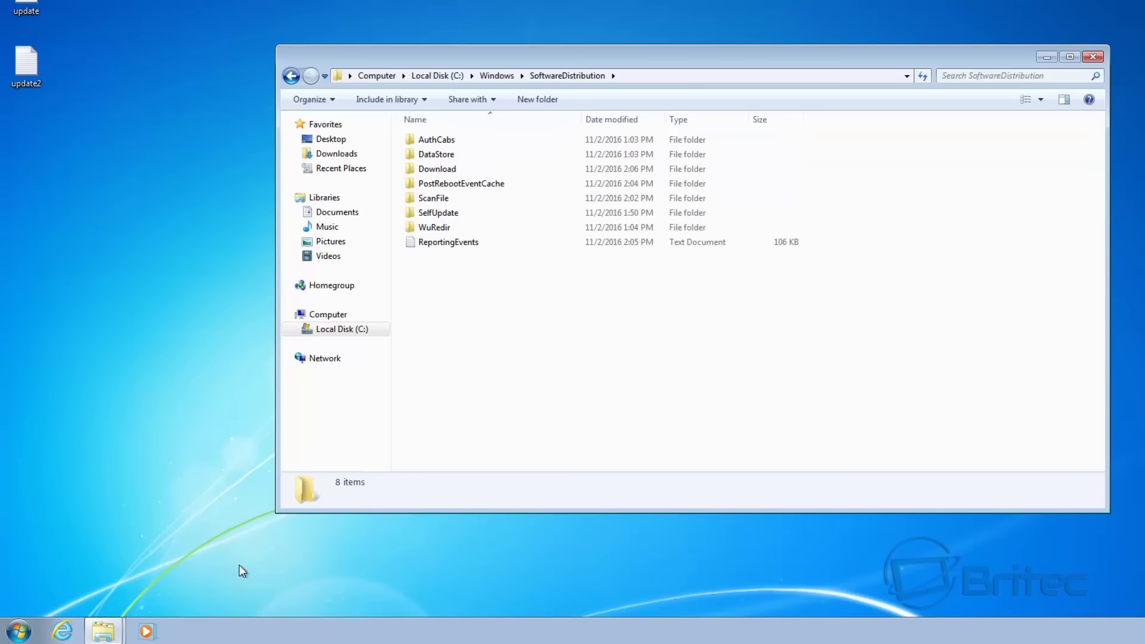
# Open the Services console by searching for "services", keeping the SoftwareDistribution folder open
pyautogui.click(19, 633)
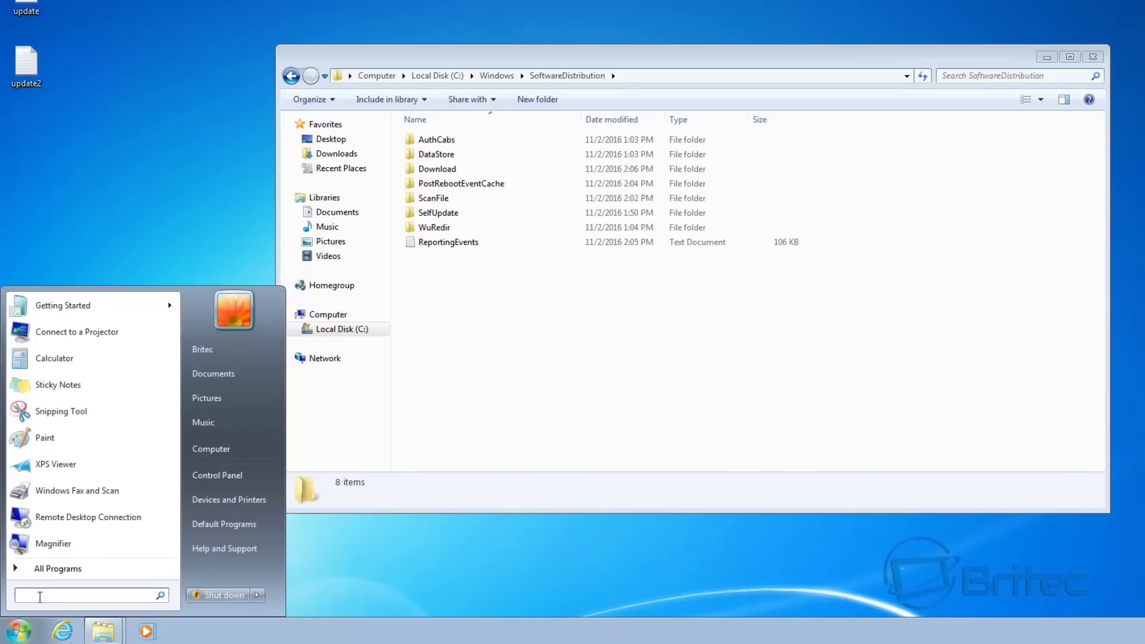
pyautogui.write('services')
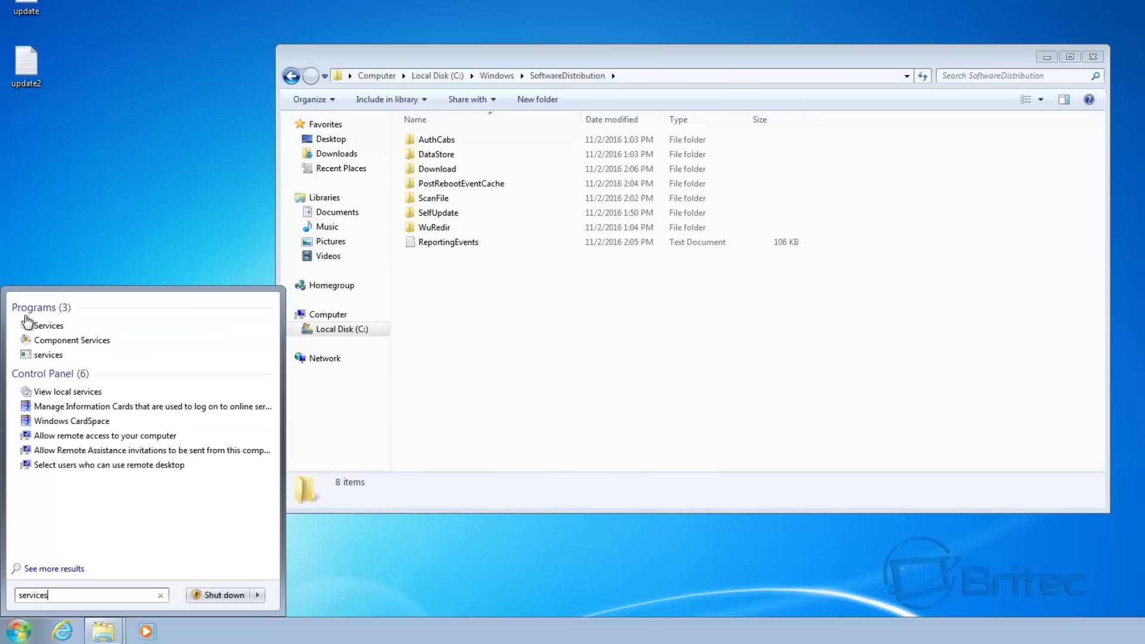
pyautogui.click(47, 327)
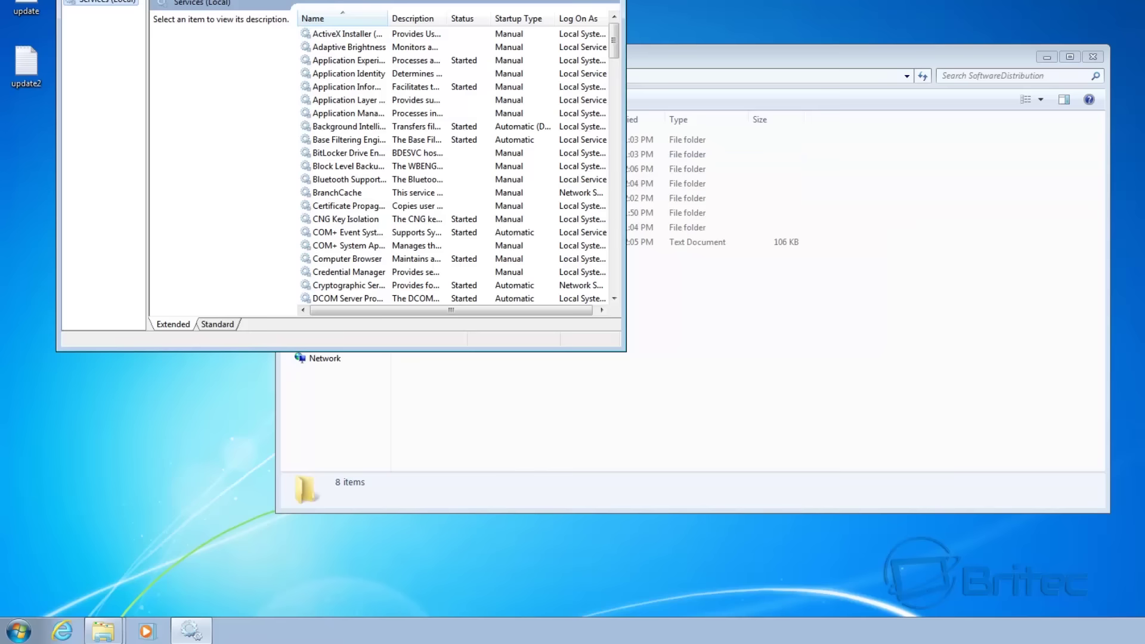
# Move the Services window fully into view and widen it along with its Name and Log On As columns
pyautogui.moveTo(466, 1); pyautogui.dragTo(693, 67)
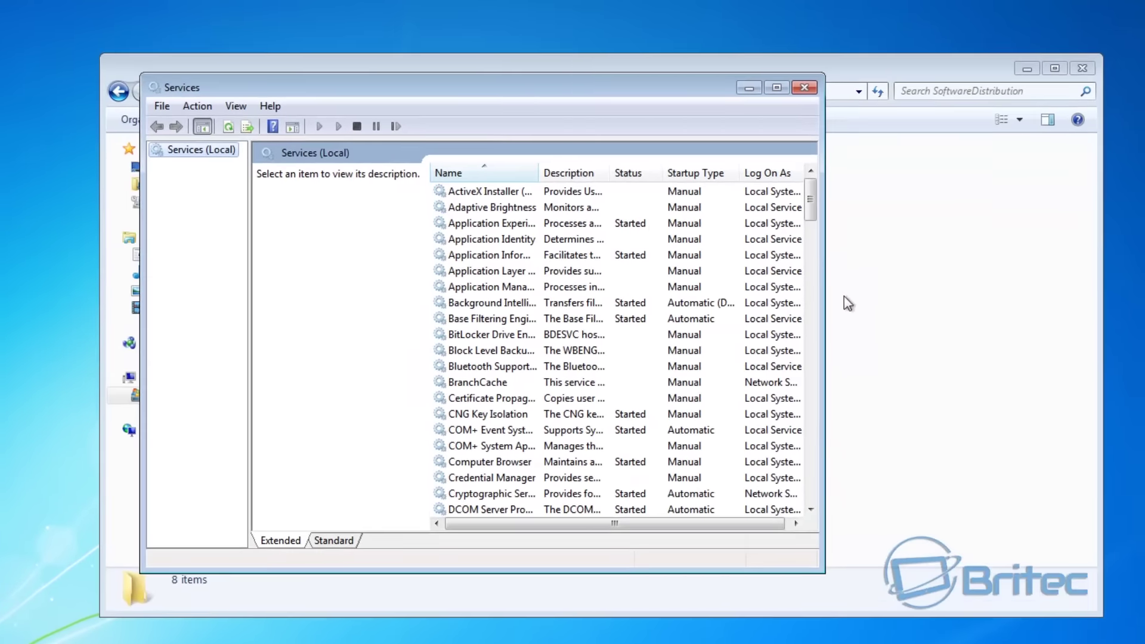
pyautogui.moveTo(825, 297); pyautogui.dragTo(937, 306)
pyautogui.moveTo(807, 170); pyautogui.dragTo(861, 171)
pyautogui.moveTo(542, 169); pyautogui.dragTo(622, 170)
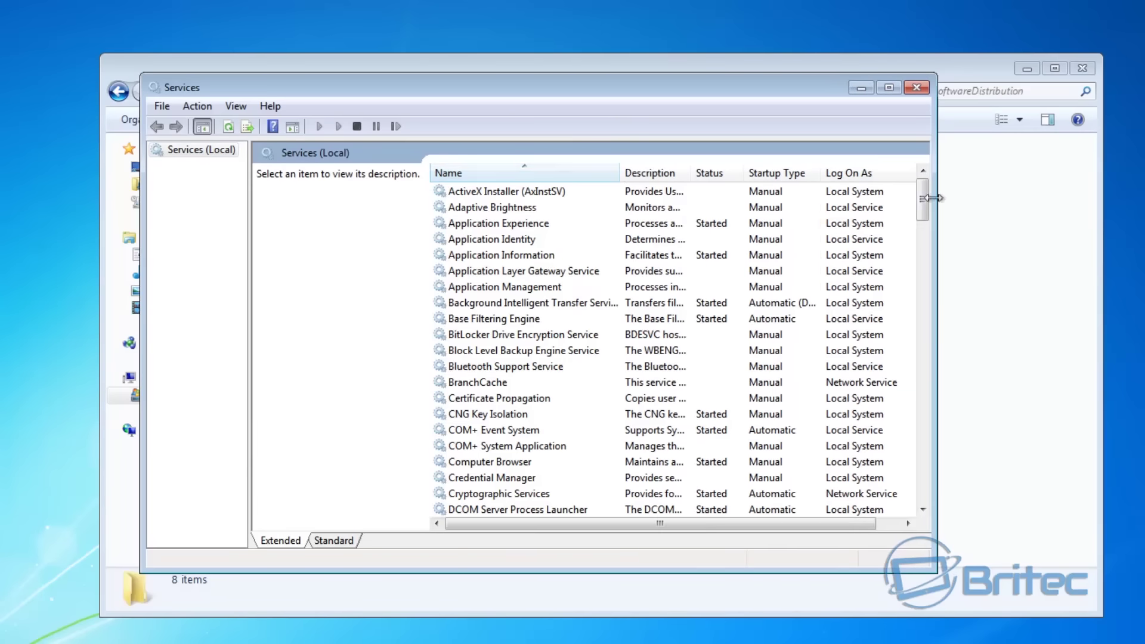
# Stop the Windows Update service from its properties and confirm the dialog
pyautogui.moveTo(922, 200); pyautogui.dragTo(463, 471)
pyautogui.click(482, 463)
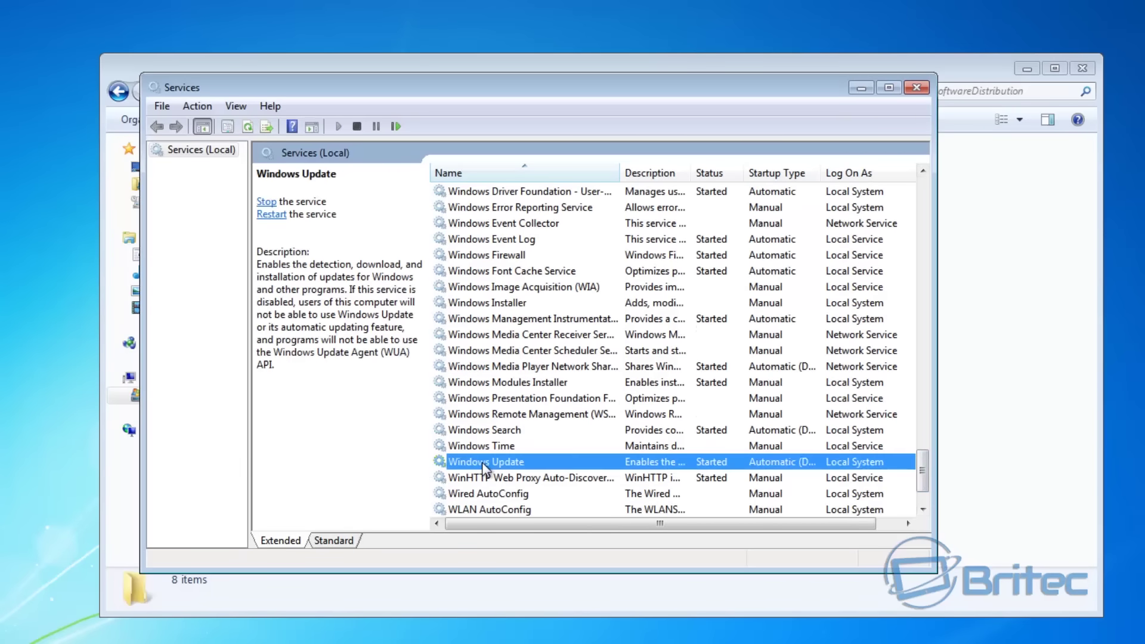
pyautogui.doubleClick(555, 462)
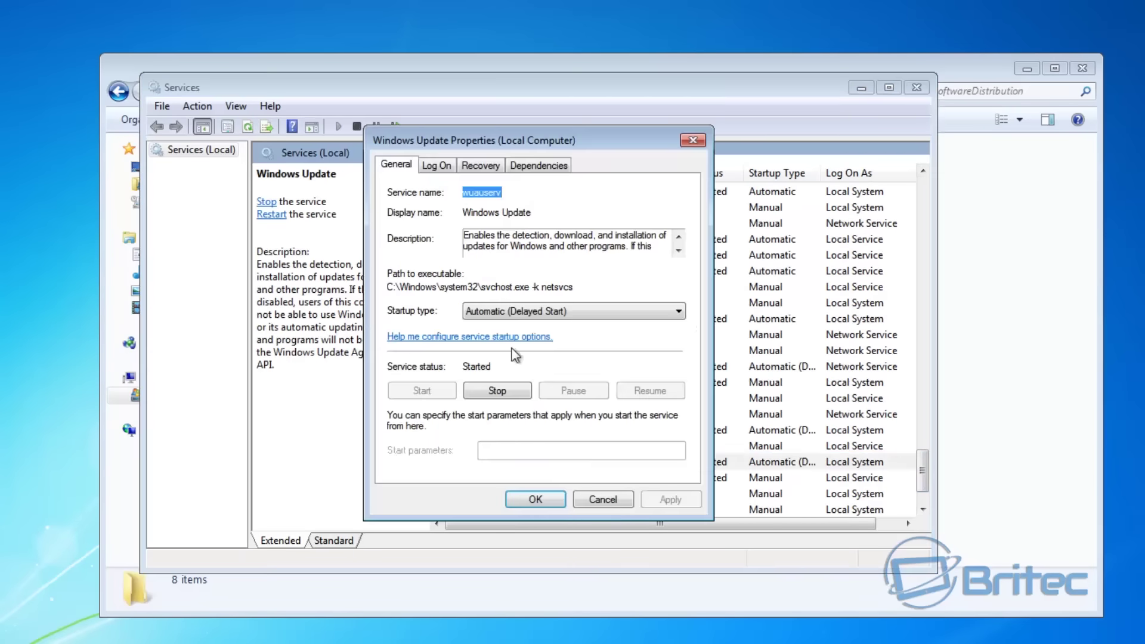
pyautogui.click(498, 391)
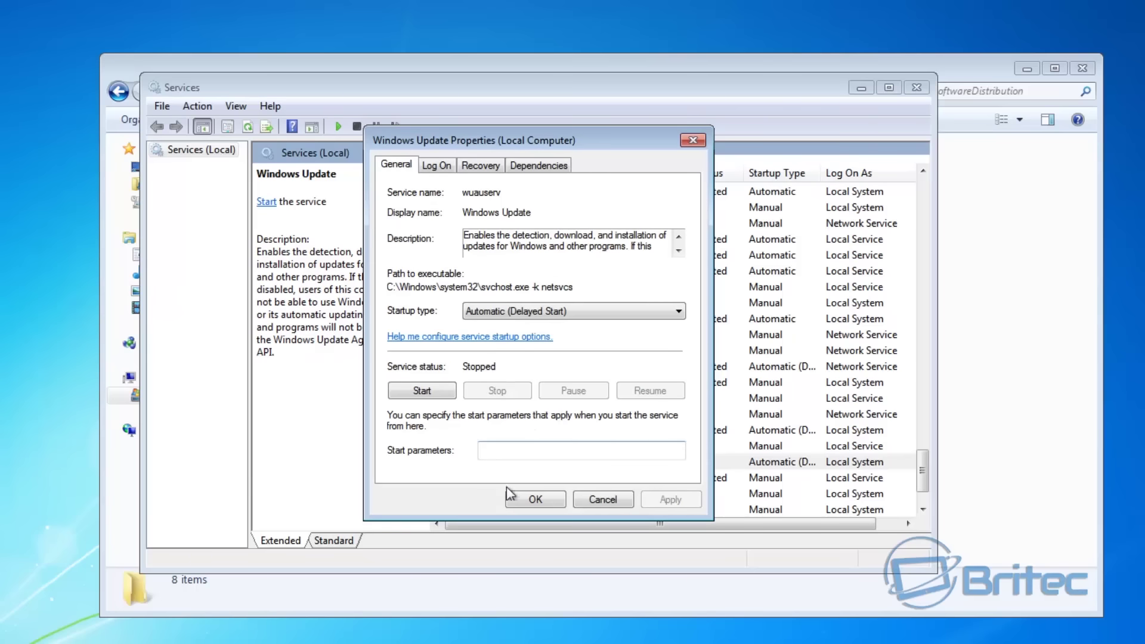
pyautogui.click(544, 499)
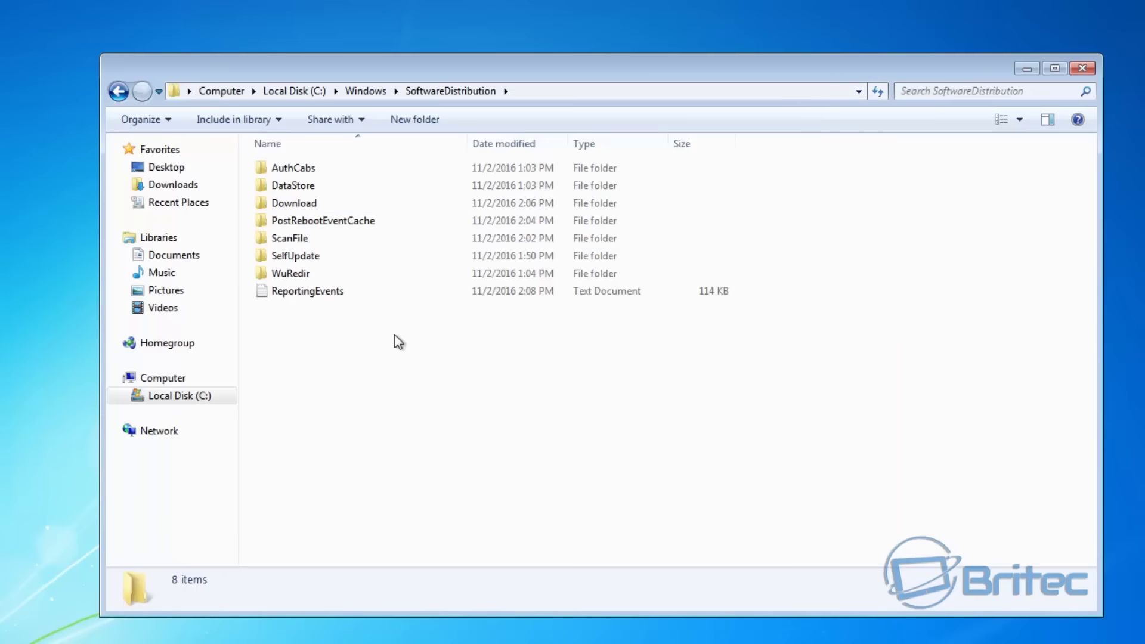
# Delete all folders and files inside the SoftwareDistribution folder, granting administrator permission
pyautogui.moveTo(394, 335); pyautogui.dragTo(243, 147)
pyautogui.moveTo(301, 203)
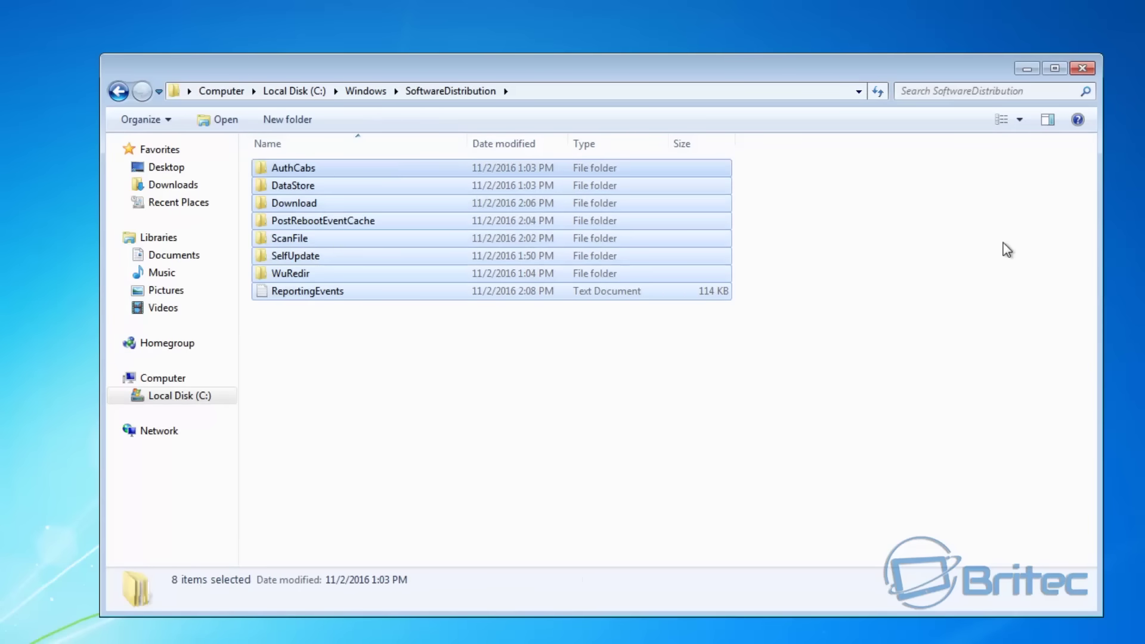
pyautogui.rightClick(287, 206)
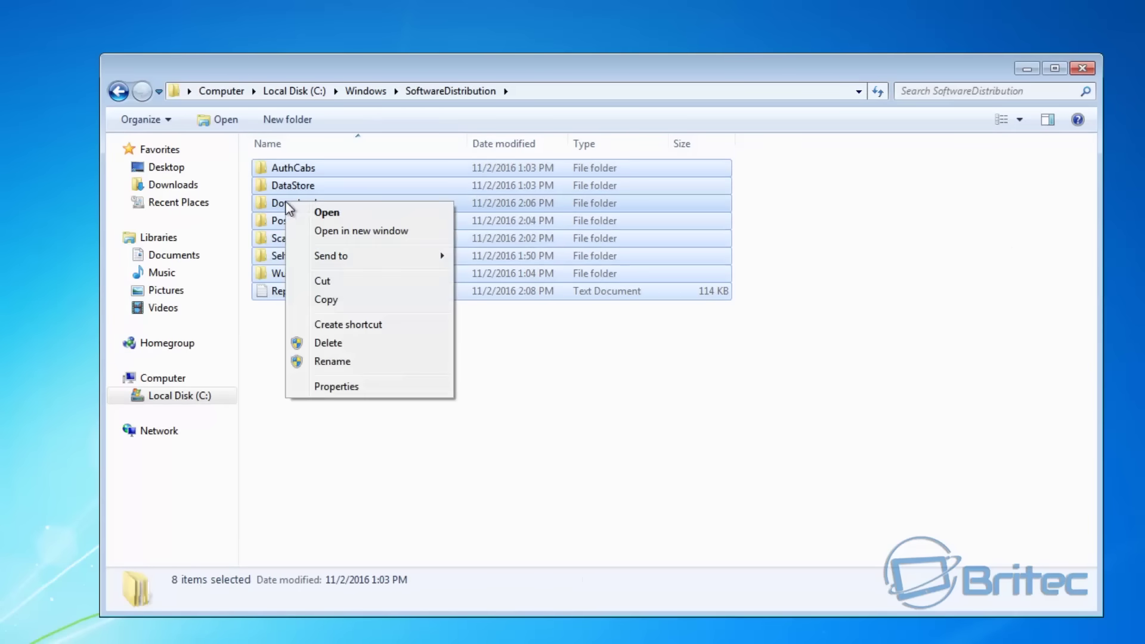
pyautogui.click(331, 344)
pyautogui.click(635, 333)
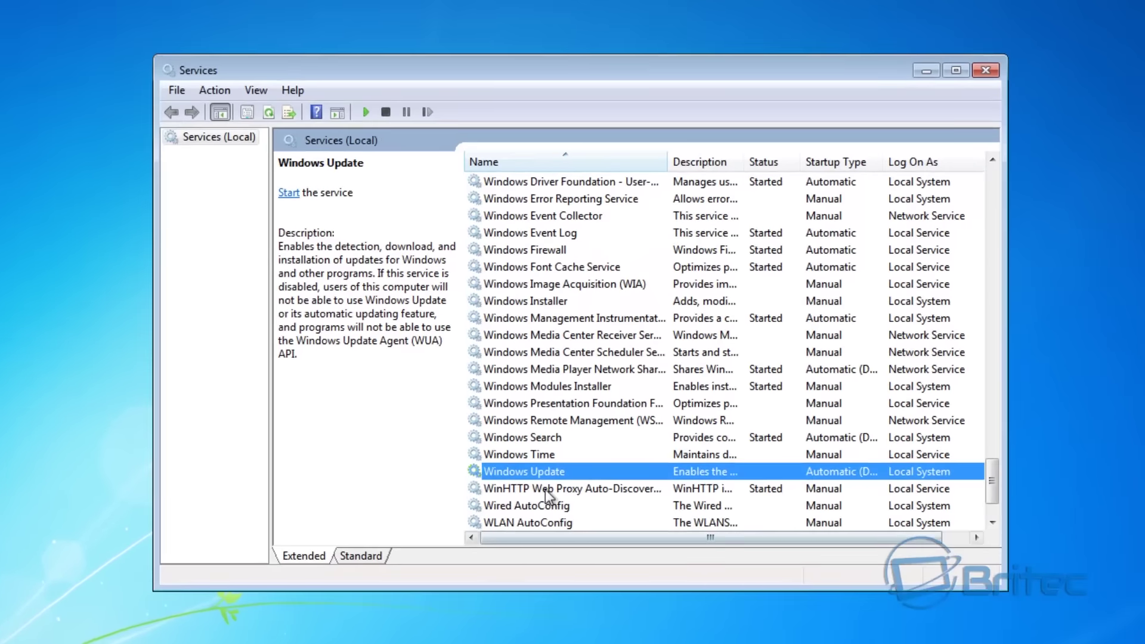
# Start the Windows Update service from its properties and confirm the dialog
pyautogui.doubleClick(548, 474)
pyautogui.click(455, 394)
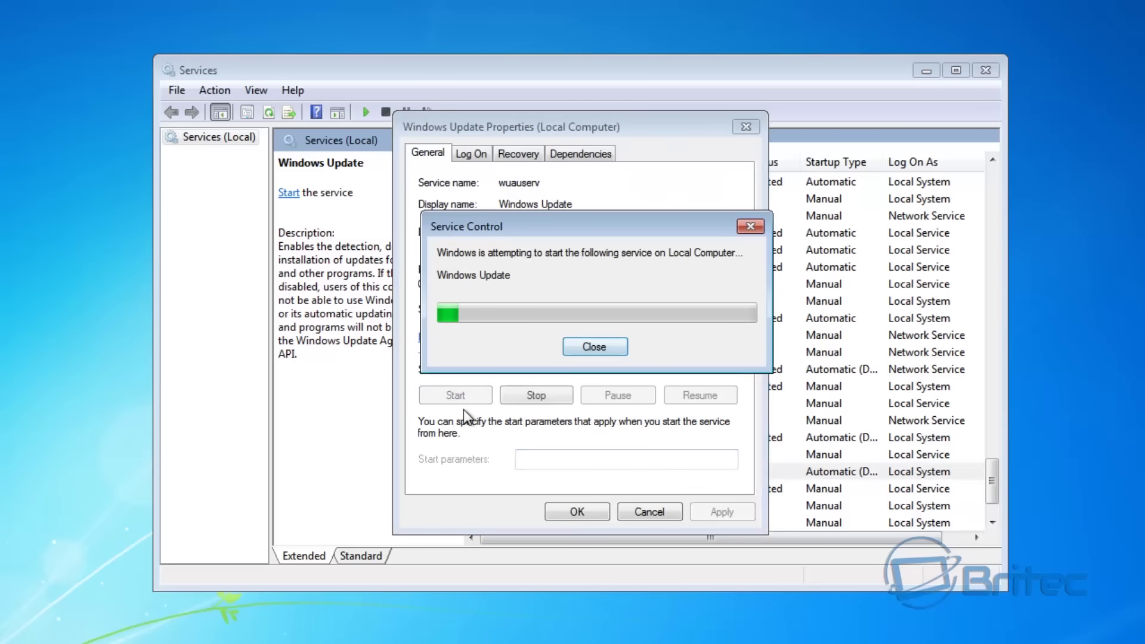
pyautogui.click(571, 513)
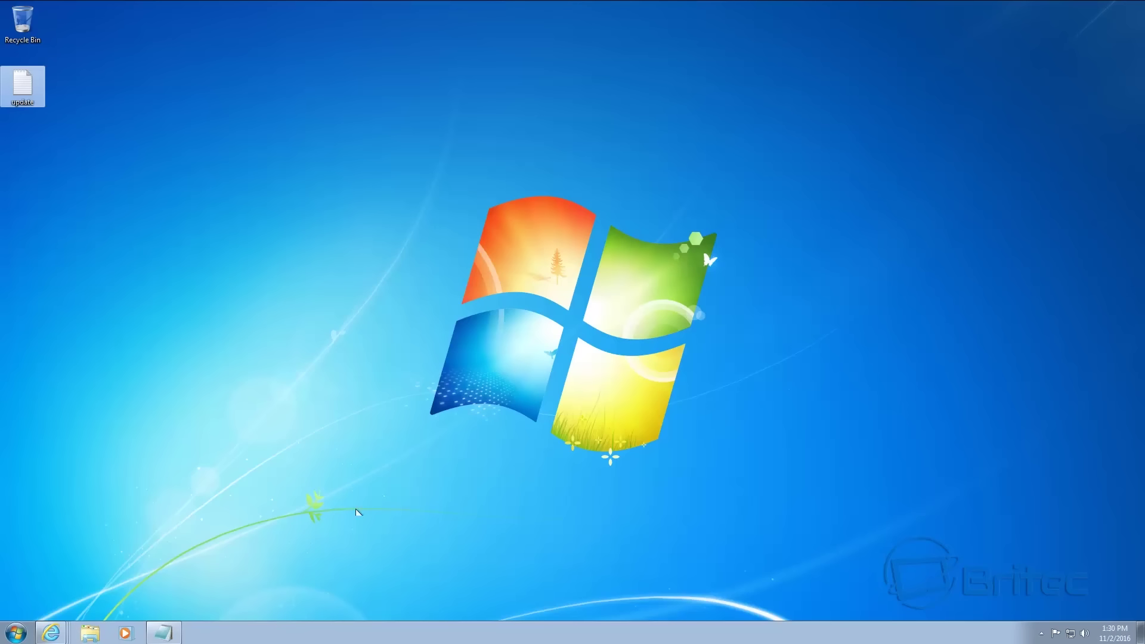
# Switch to Internet Explorer and find the Windows 7 packages in the article about slow update installing and searching
pyautogui.rightClick(51, 633)
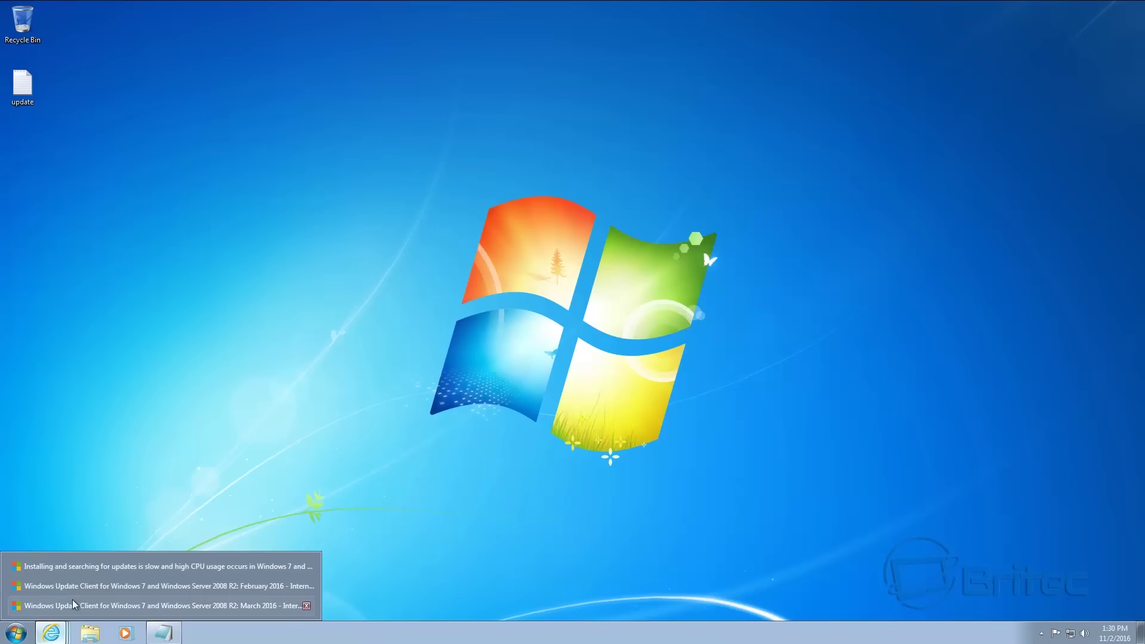
pyautogui.click(84, 566)
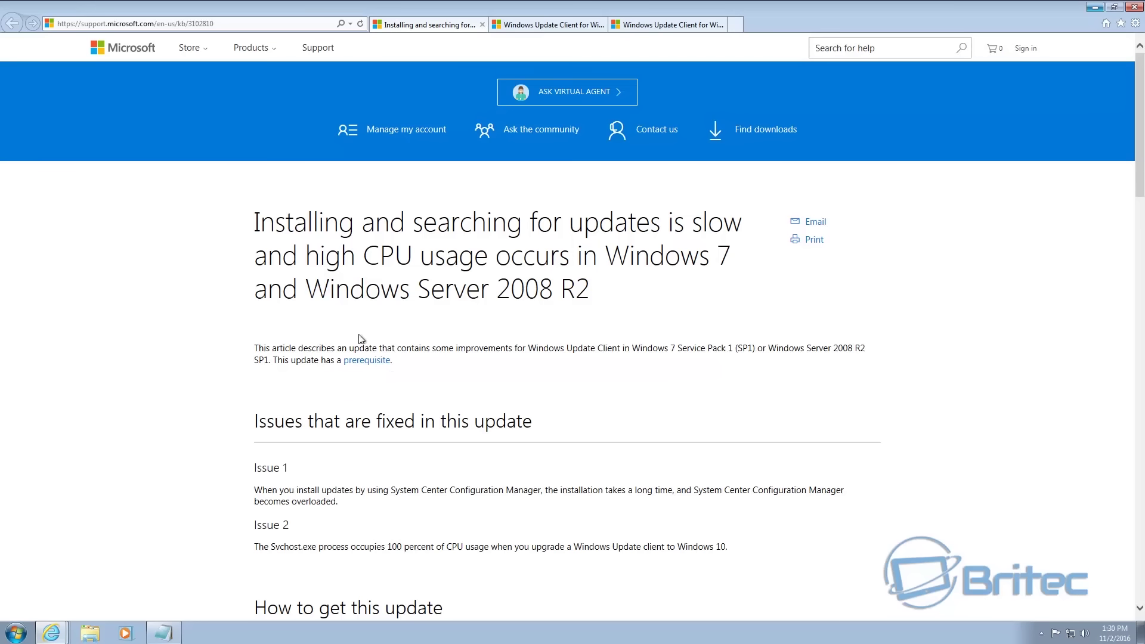
pyautogui.scroll(-9, 424, 381)
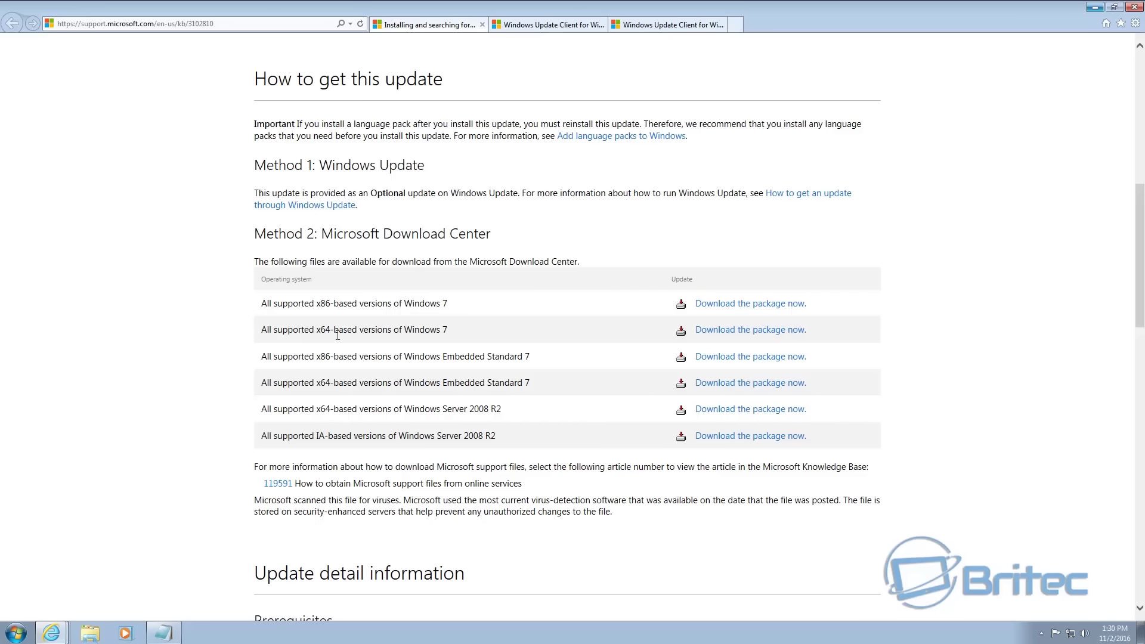
pyautogui.moveTo(331, 302); pyautogui.dragTo(327, 331)
# Check the computer's system type in the System properties, then close them to return to the article
pyautogui.rightClick(17, 635)
pyautogui.click(15, 636)
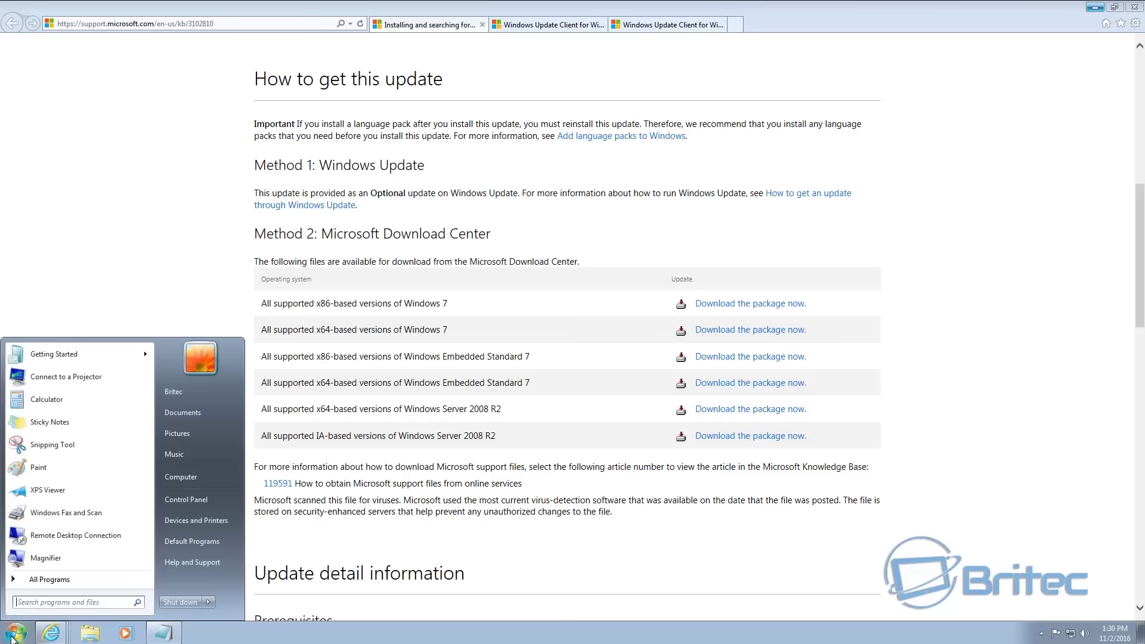
pyautogui.rightClick(203, 478)
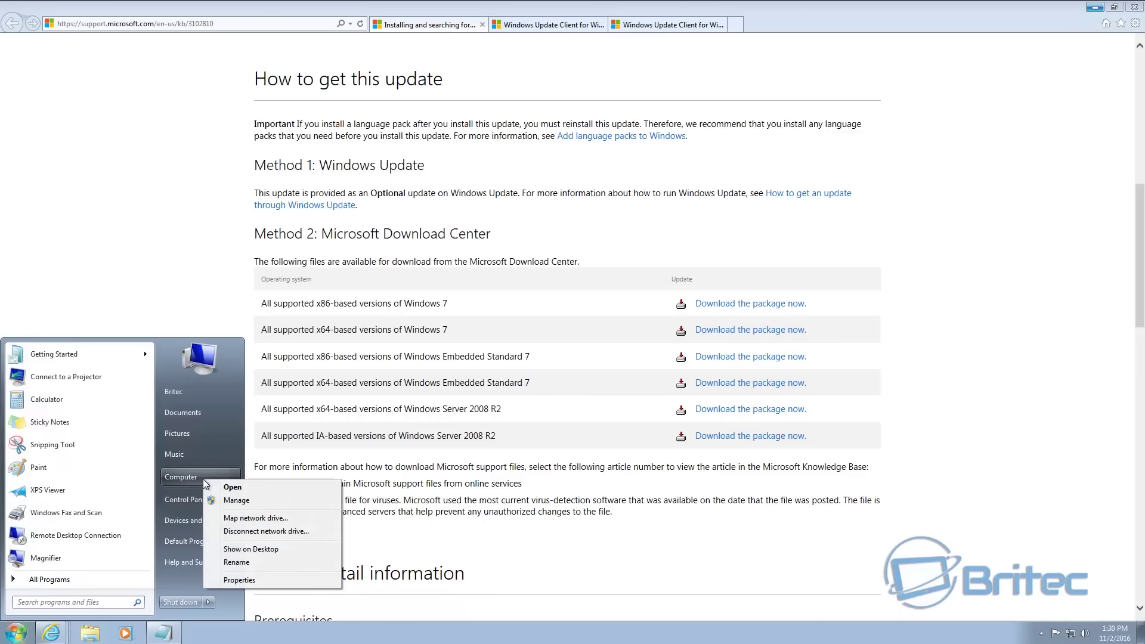
pyautogui.click(239, 580)
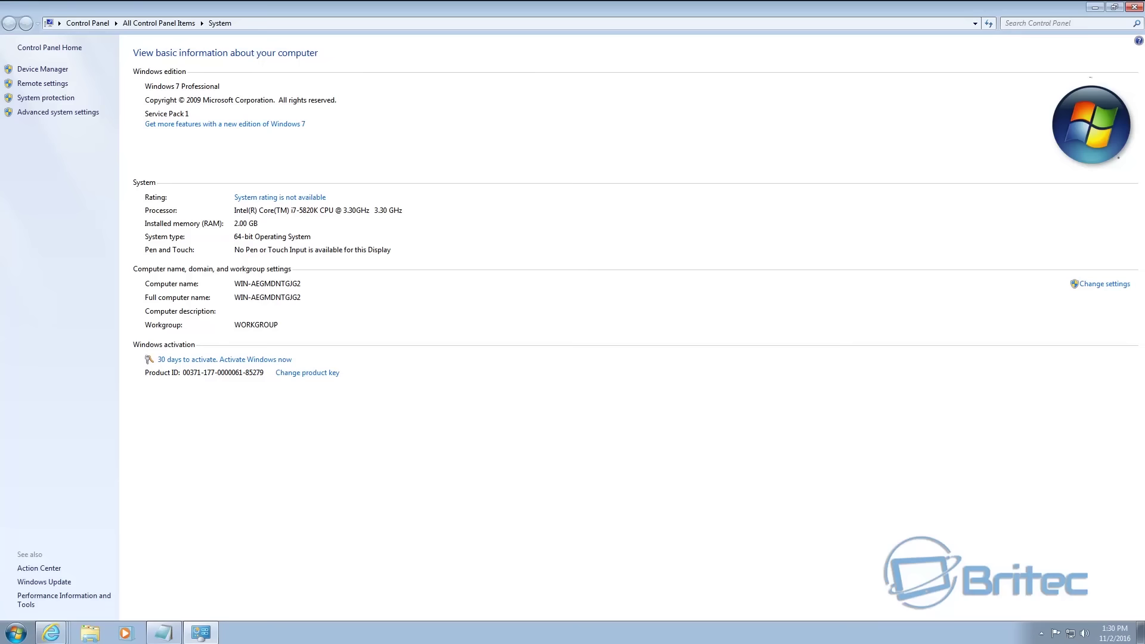
pyautogui.click(1135, 7)
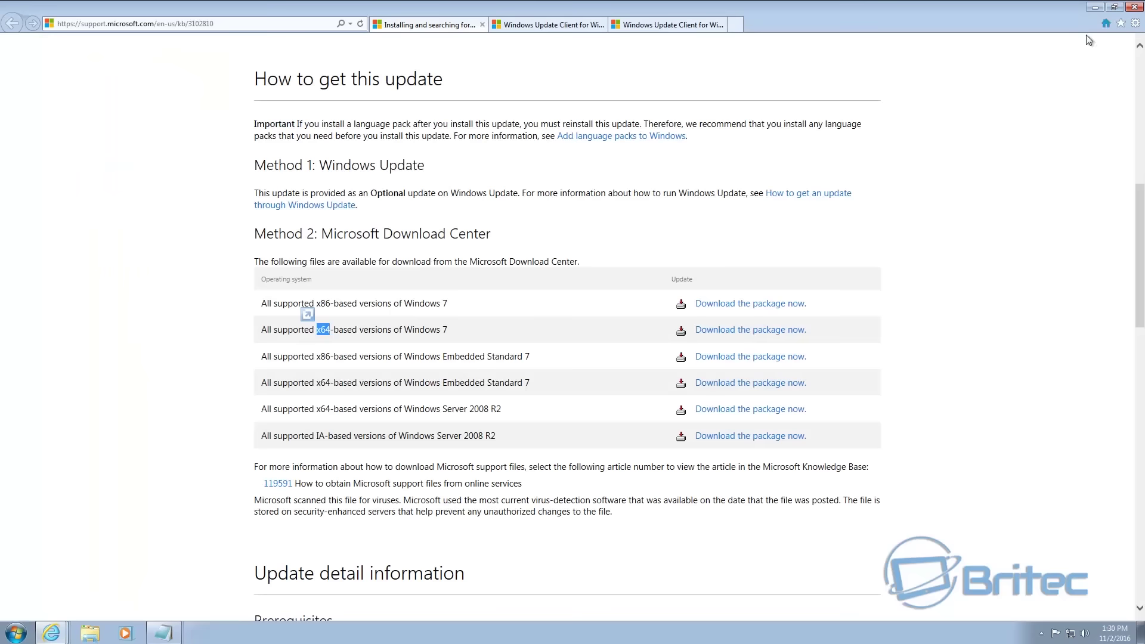
# Request the English KB3102810 update package for x64-based versions of Windows 7 from the Download Center
pyautogui.click(455, 320)
pyautogui.click(729, 337)
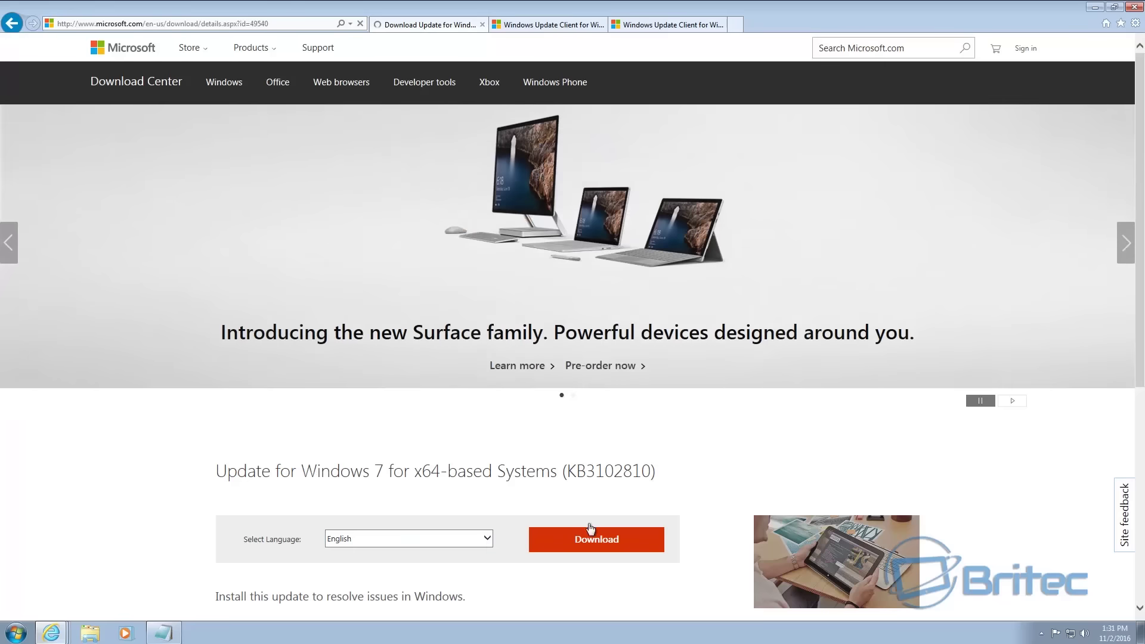
pyautogui.click(645, 536)
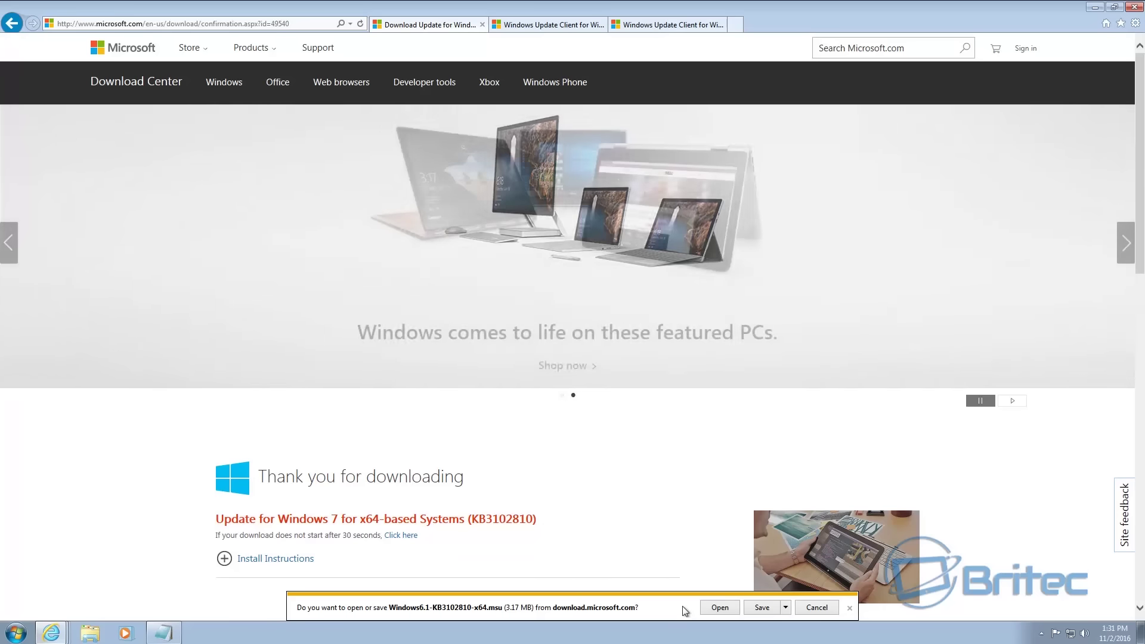
# Download the English KB3135445 package for x64-based Windows 7 from the February 2016 Windows Update Client article
pyautogui.click(531, 27)
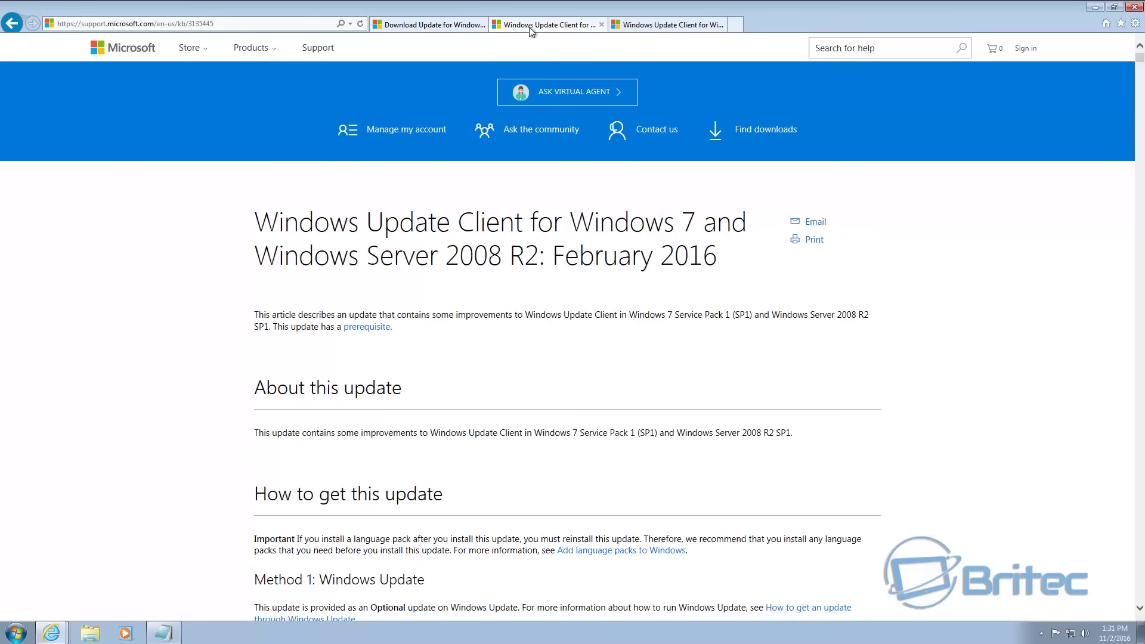
pyautogui.scroll(-1, 530, 438)
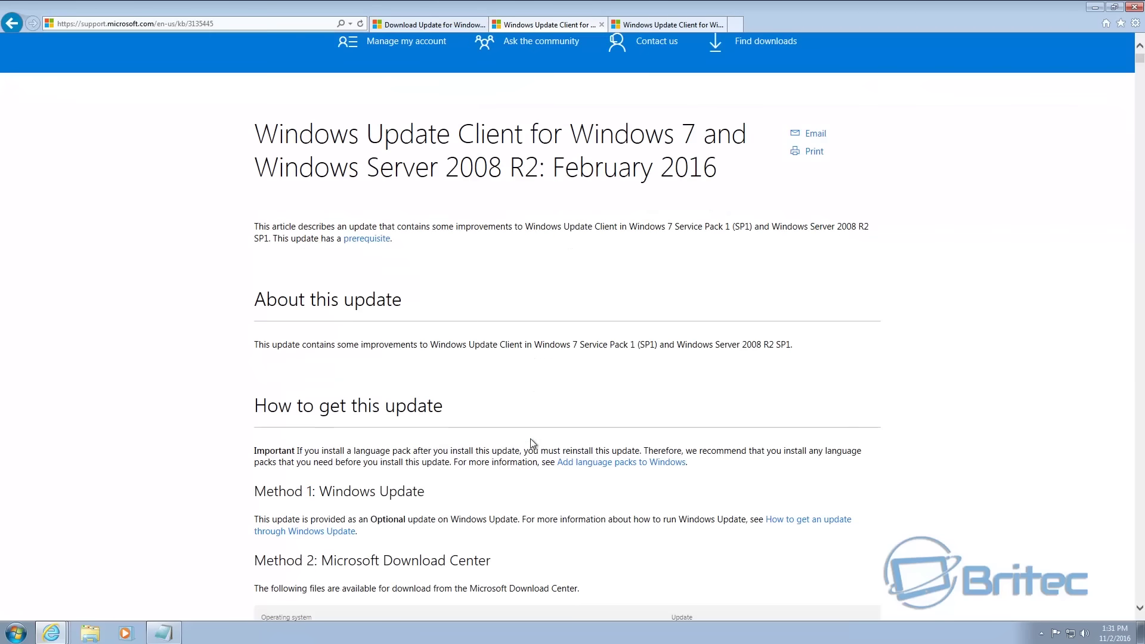
pyautogui.scroll(-5, 530, 439)
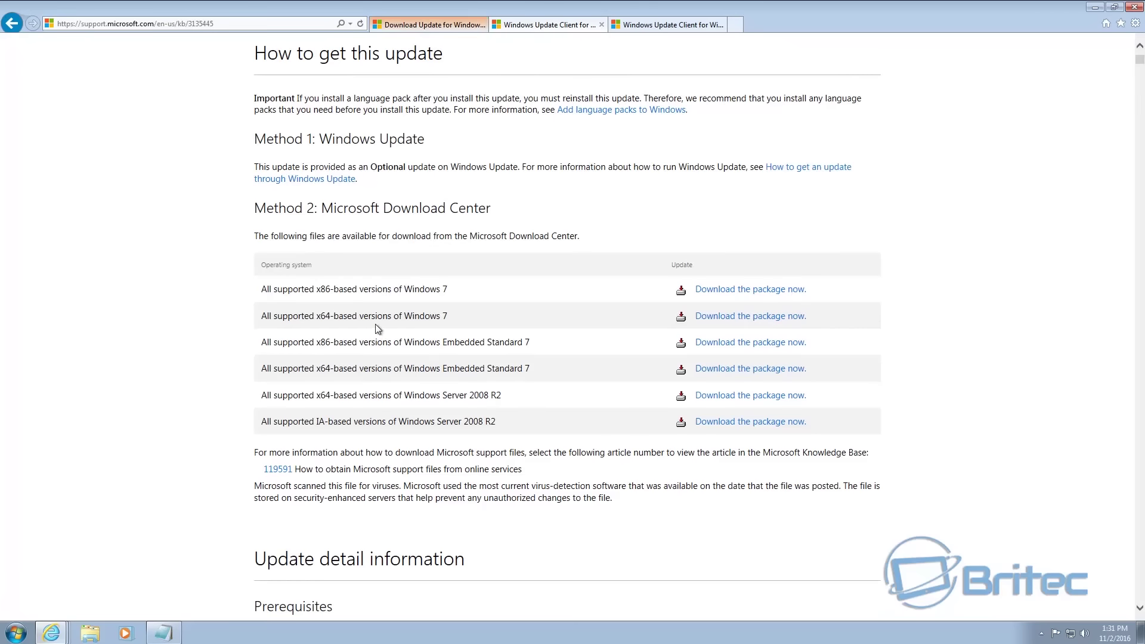
pyautogui.click(749, 317)
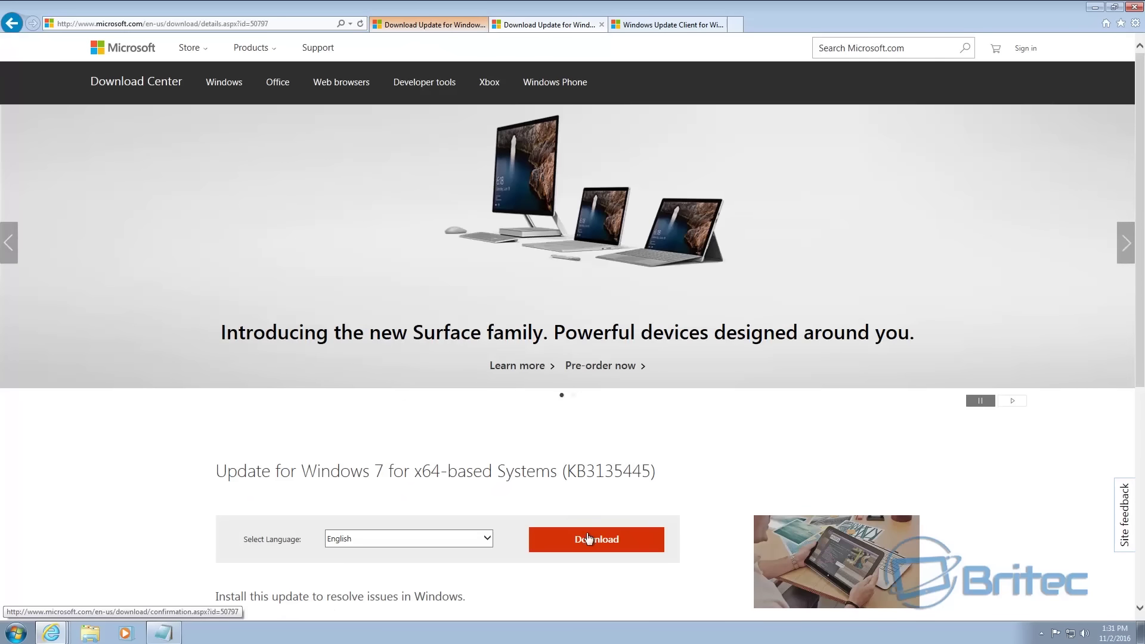
pyautogui.click(589, 542)
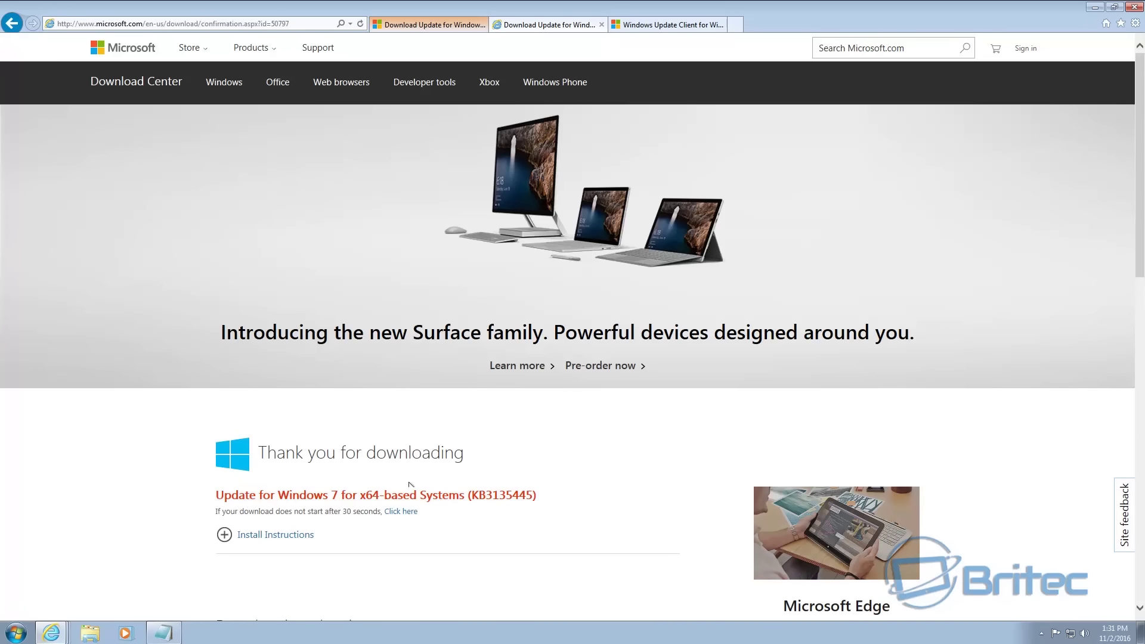
# Read the install instructions for the KB3135445 update and collapse them again
pyautogui.click(226, 534)
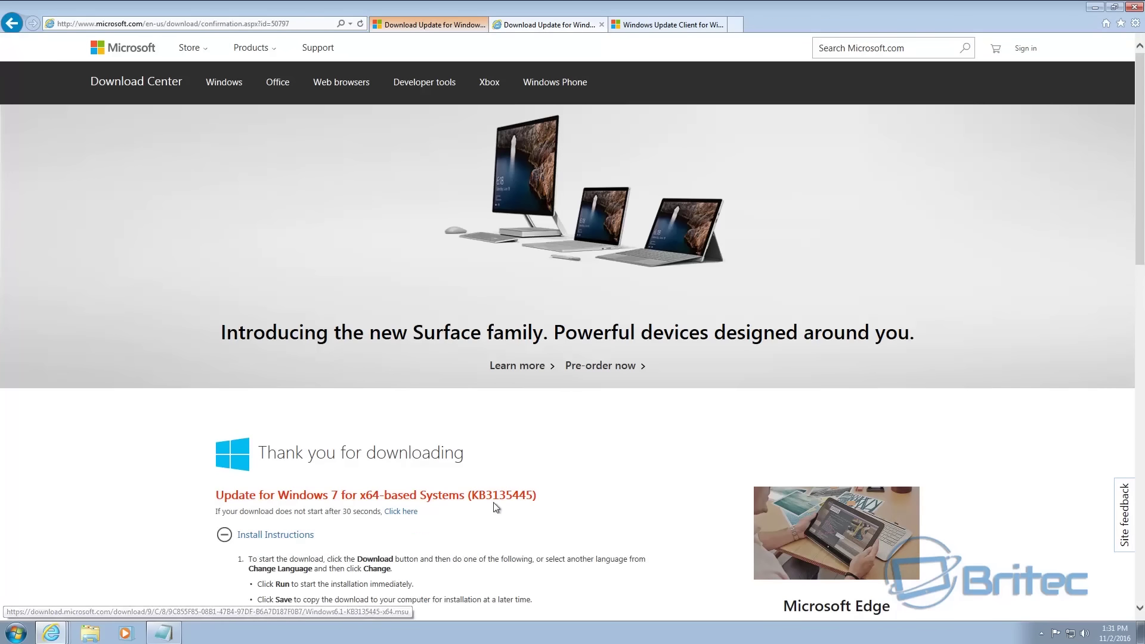
pyautogui.scroll(-5, 493, 502)
pyautogui.scroll(2, 525, 499)
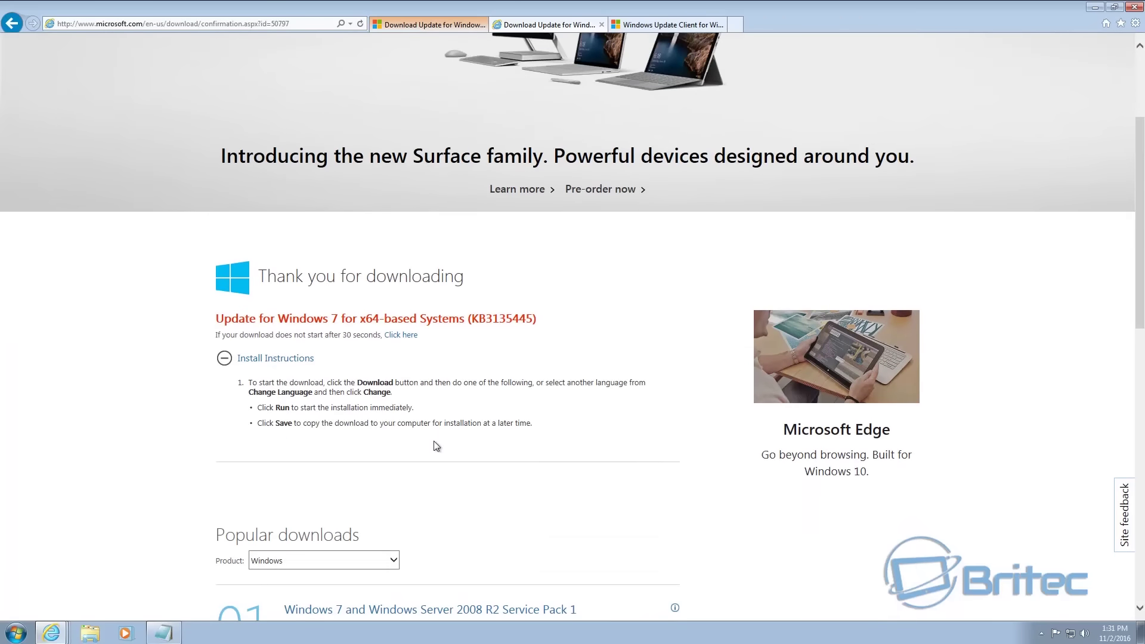
pyautogui.click(225, 359)
pyautogui.scroll(3, 532, 445)
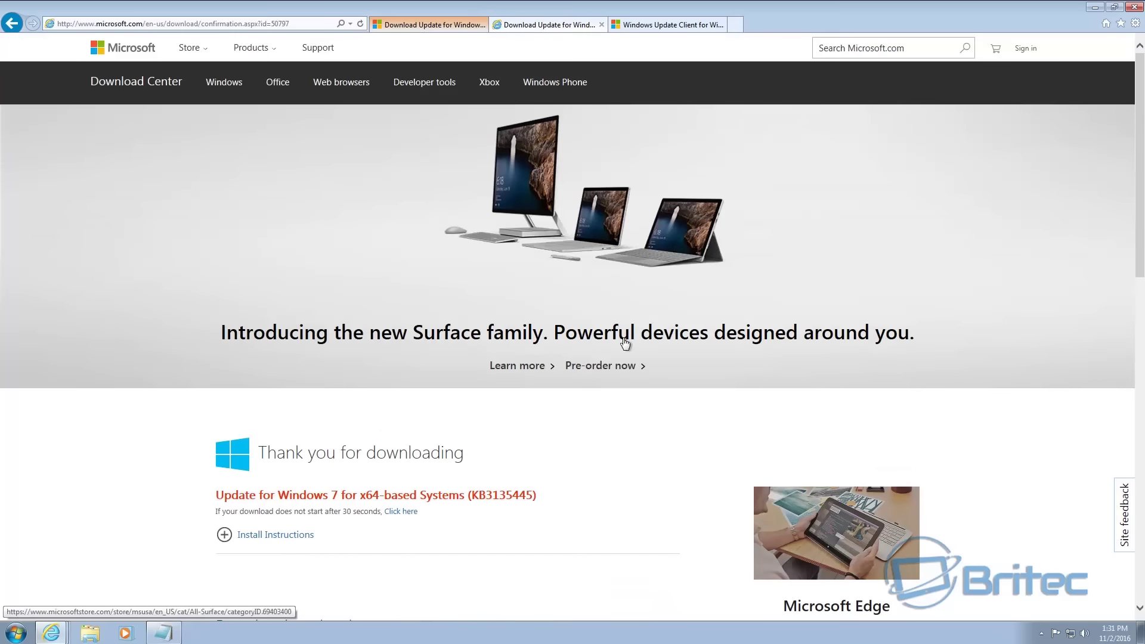
# Download the English KB3138612 package for x64-based Windows 7 from the March 2016 Windows Update Client article
pyautogui.click(659, 25)
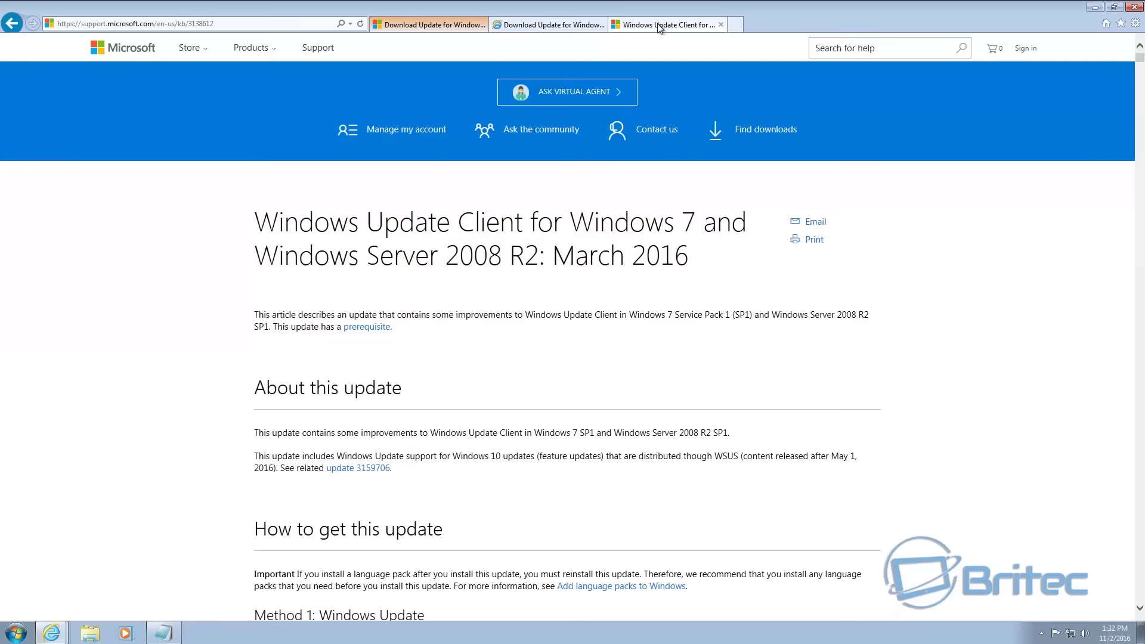
pyautogui.scroll(-6, 511, 374)
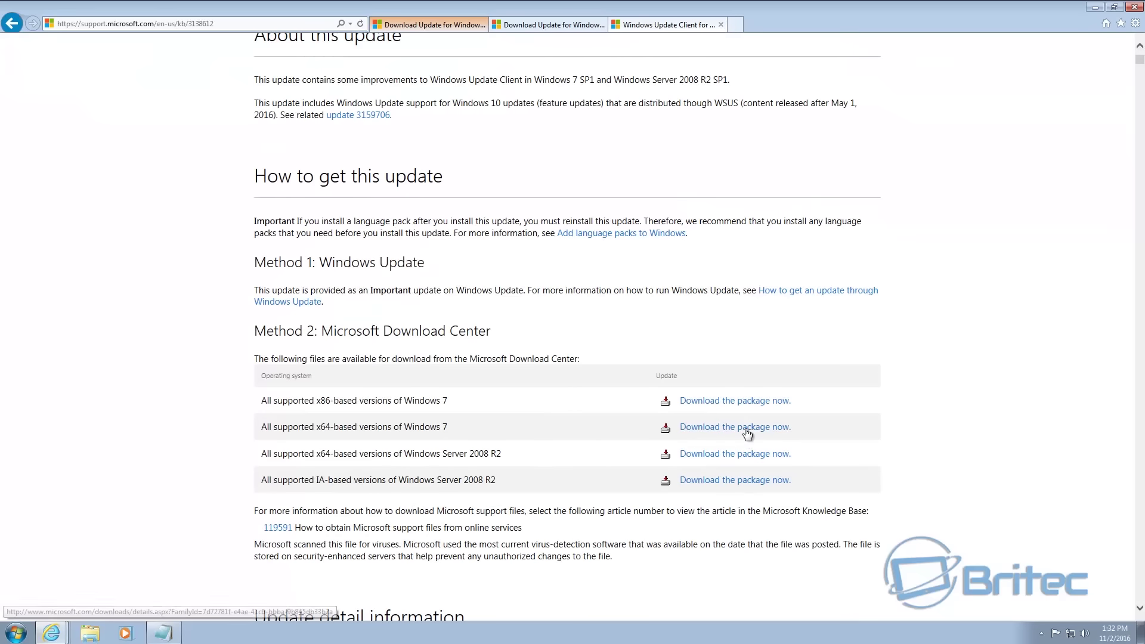
pyautogui.click(747, 428)
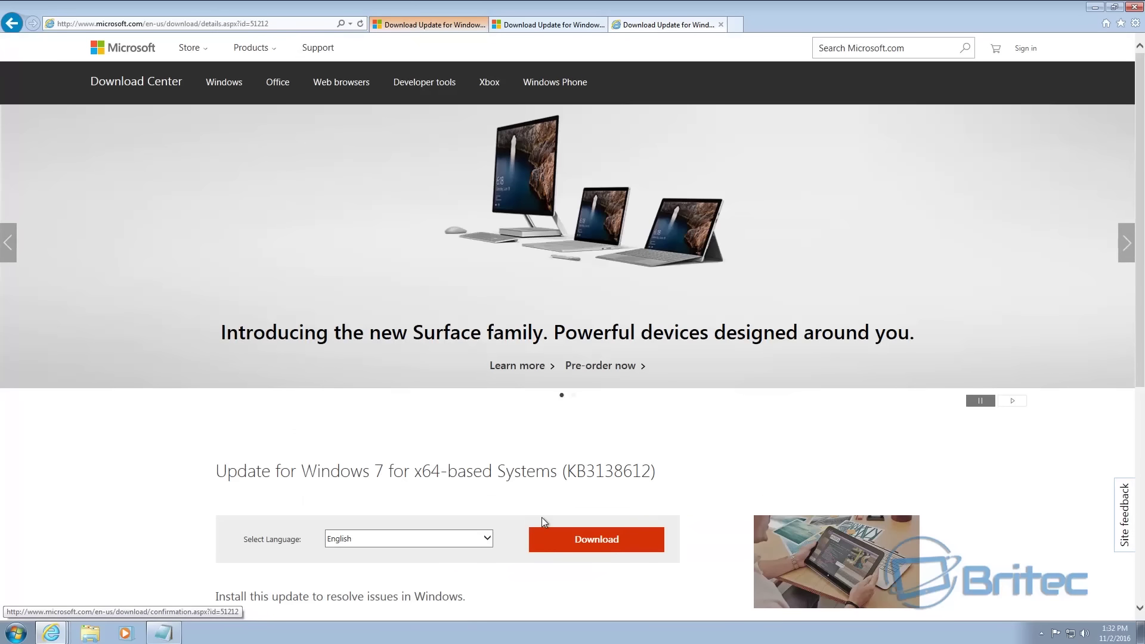
pyautogui.click(561, 541)
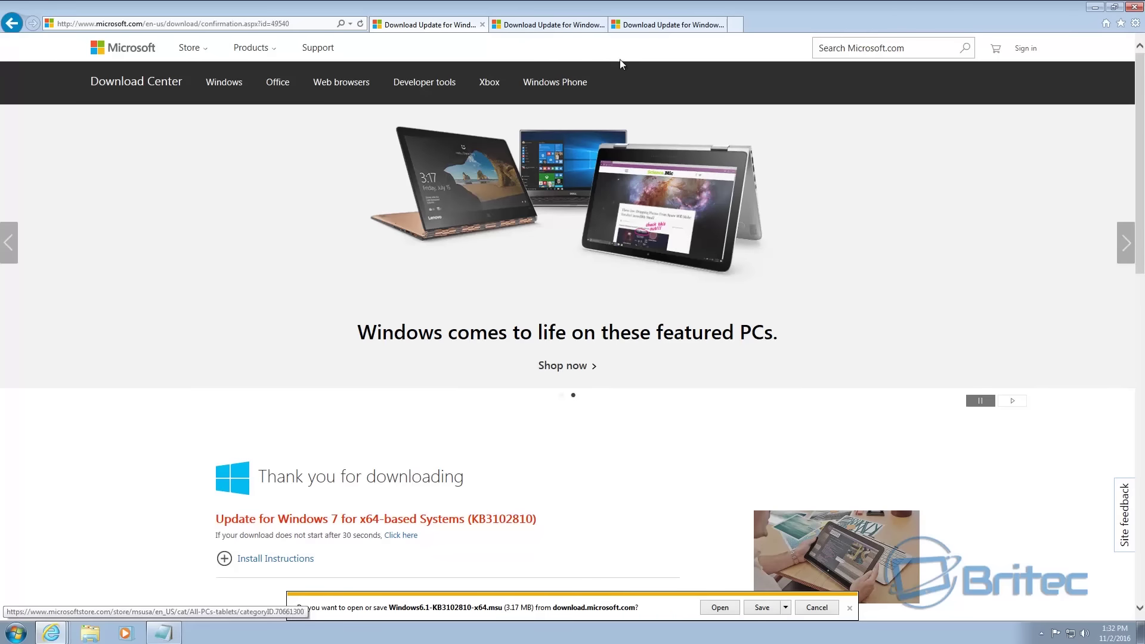
# Check the confirmation pages of the KB3135445 and KB3138612 updates and view the browser's download list
pyautogui.click(543, 27)
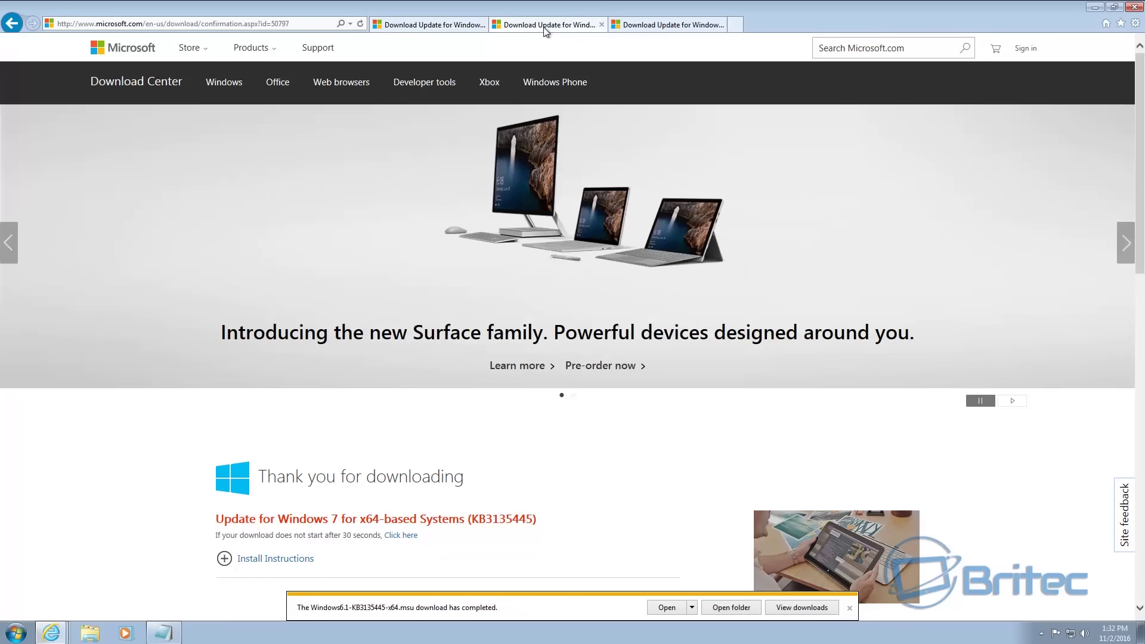
pyautogui.click(644, 27)
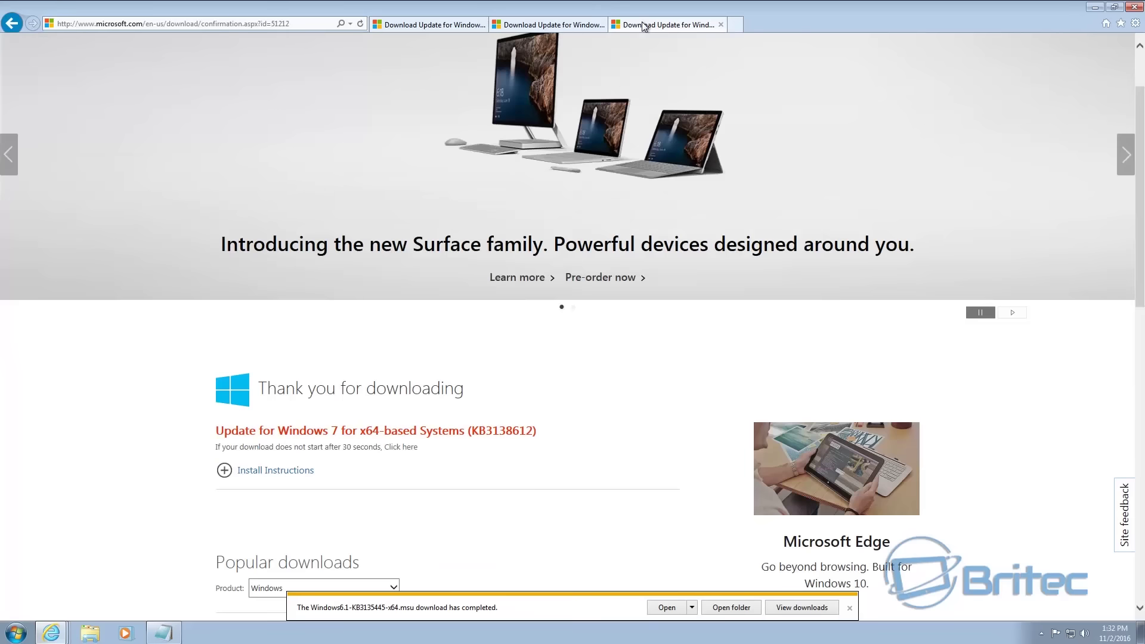
pyautogui.click(802, 607)
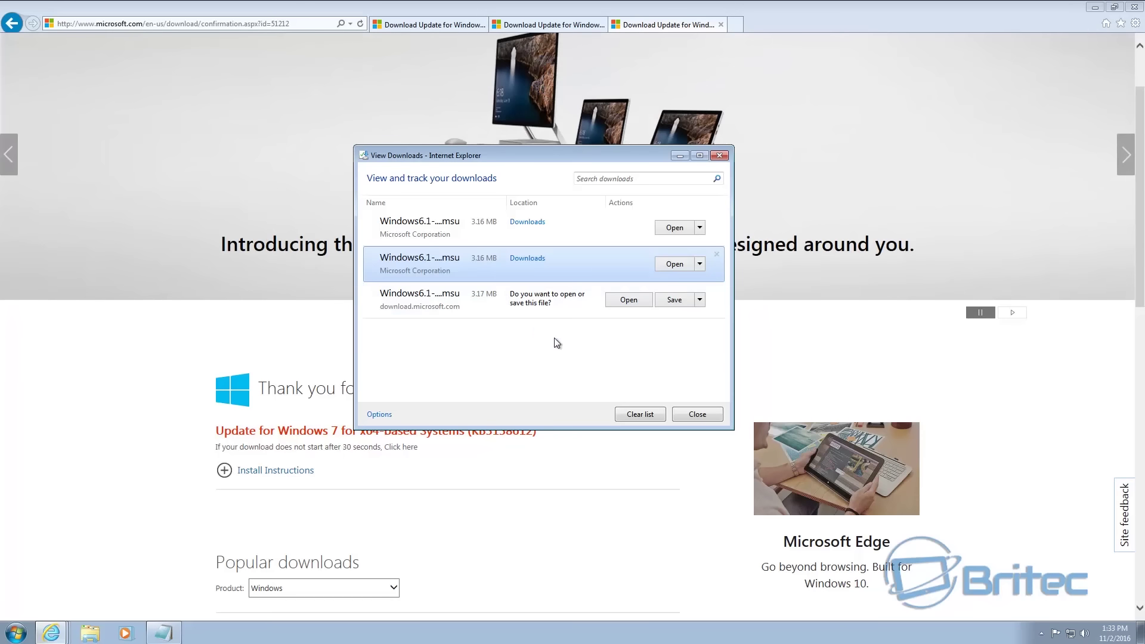
# Minimize the browser and open the Downloads folder in Windows Explorer
pyautogui.click(1095, 7)
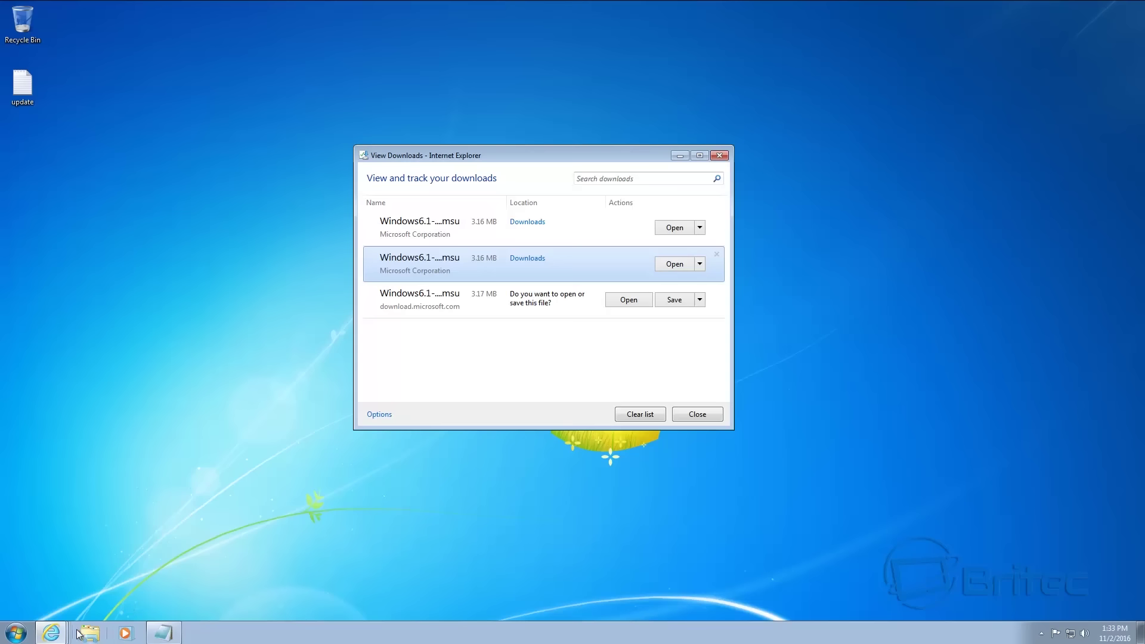
pyautogui.click(16, 632)
pyautogui.click(176, 483)
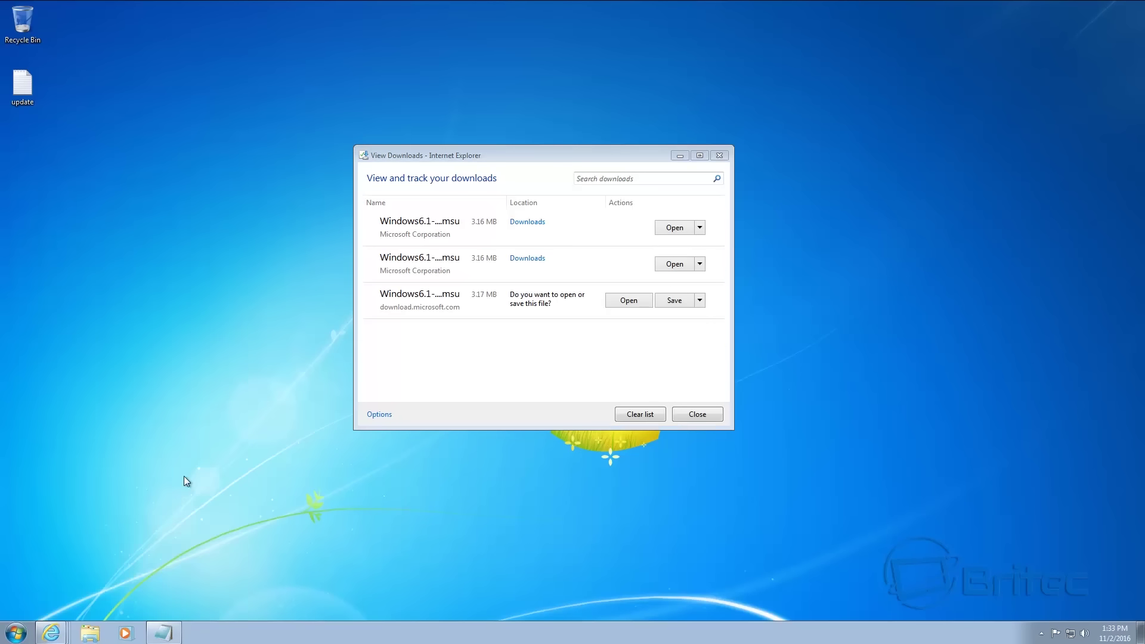
pyautogui.click(288, 210)
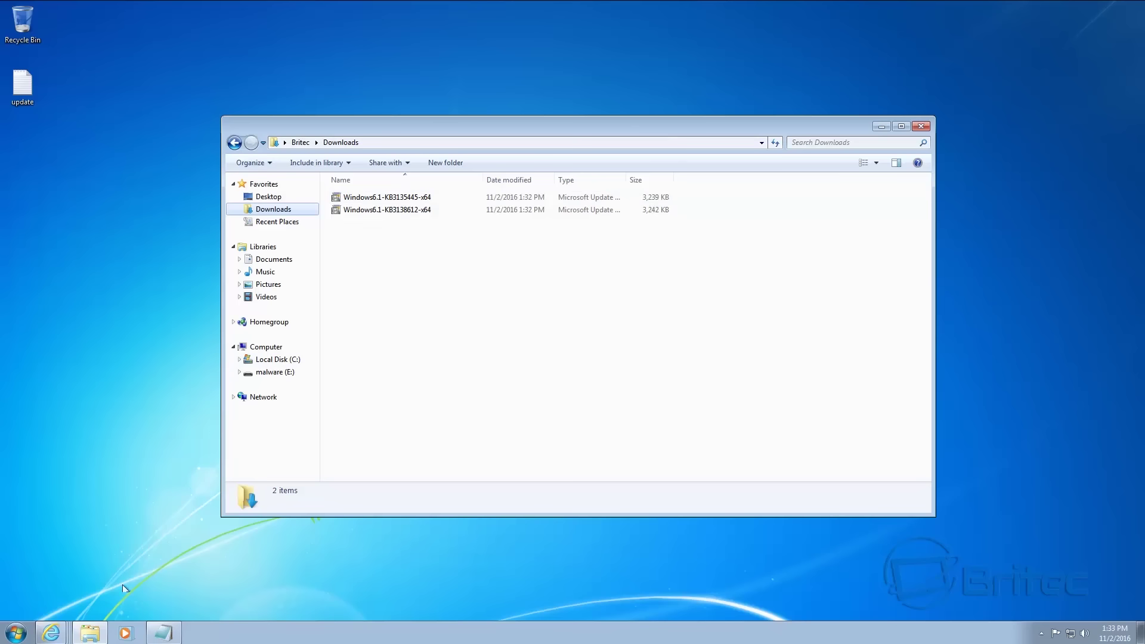
# Search for "cmd" and run it as administrator, allowing it to make changes to the computer
pyautogui.click(15, 633)
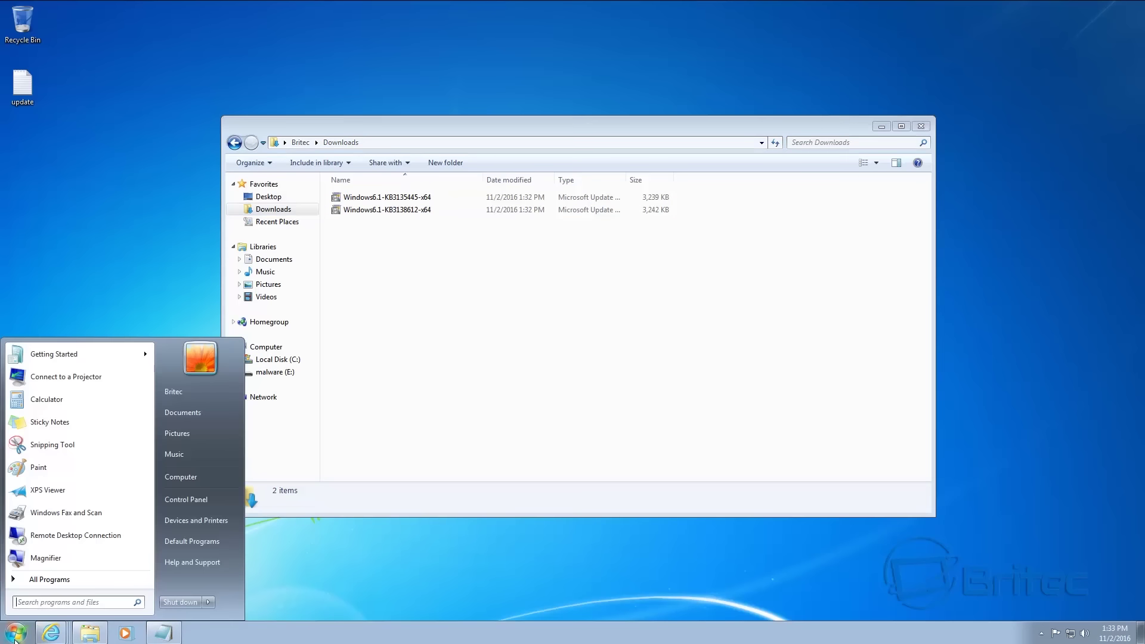
pyautogui.click(54, 604)
pyautogui.write('cmd')
pyautogui.rightClick(32, 374)
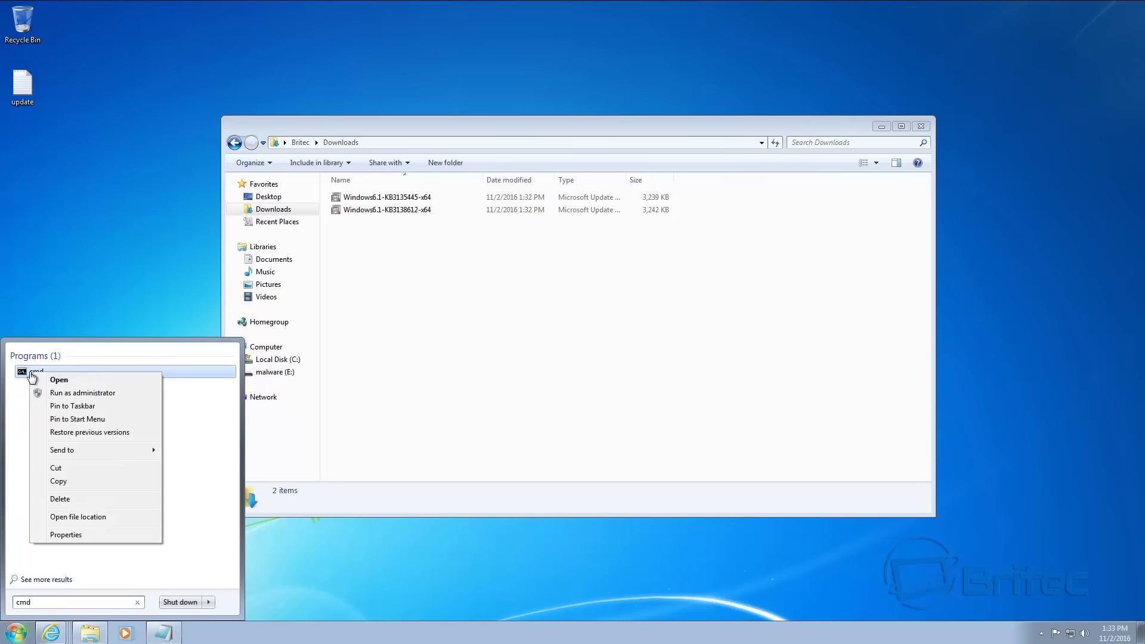
pyautogui.click(75, 393)
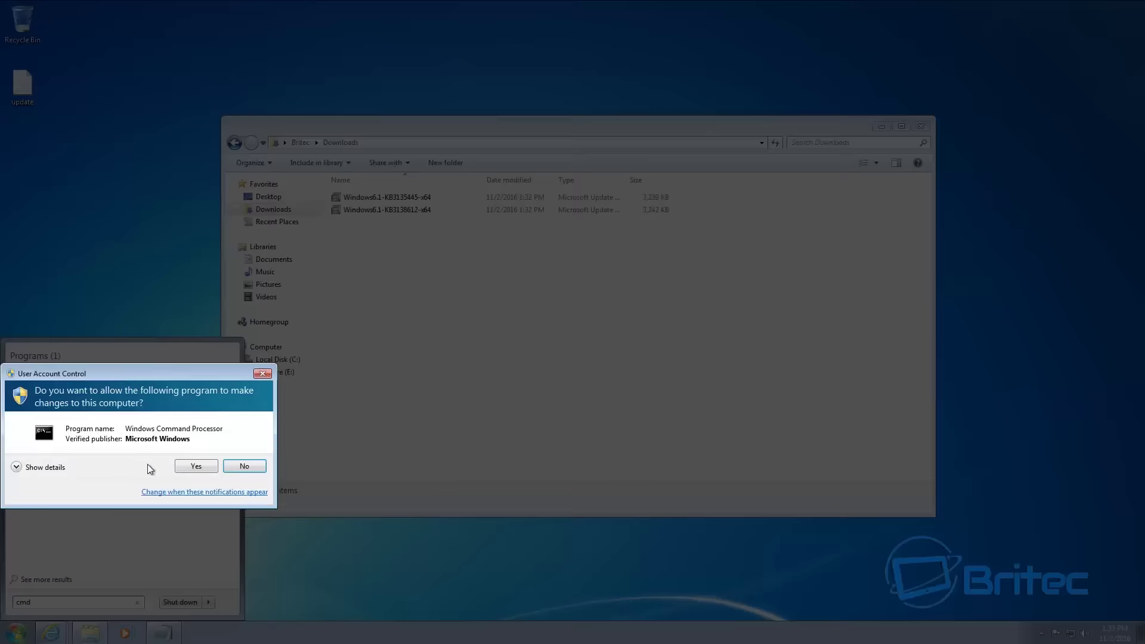
pyautogui.click(196, 466)
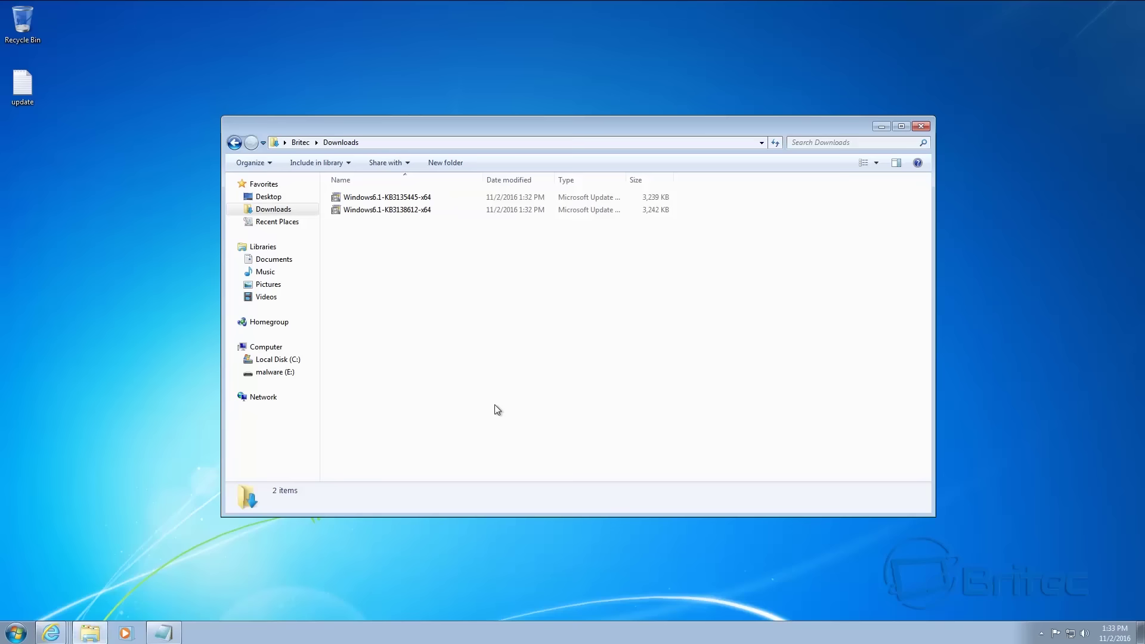
# Move the Command Prompt over the Downloads folder and stop the update service with "net stop wuauserv"
pyautogui.moveTo(292, 91); pyautogui.dragTo(535, 267)
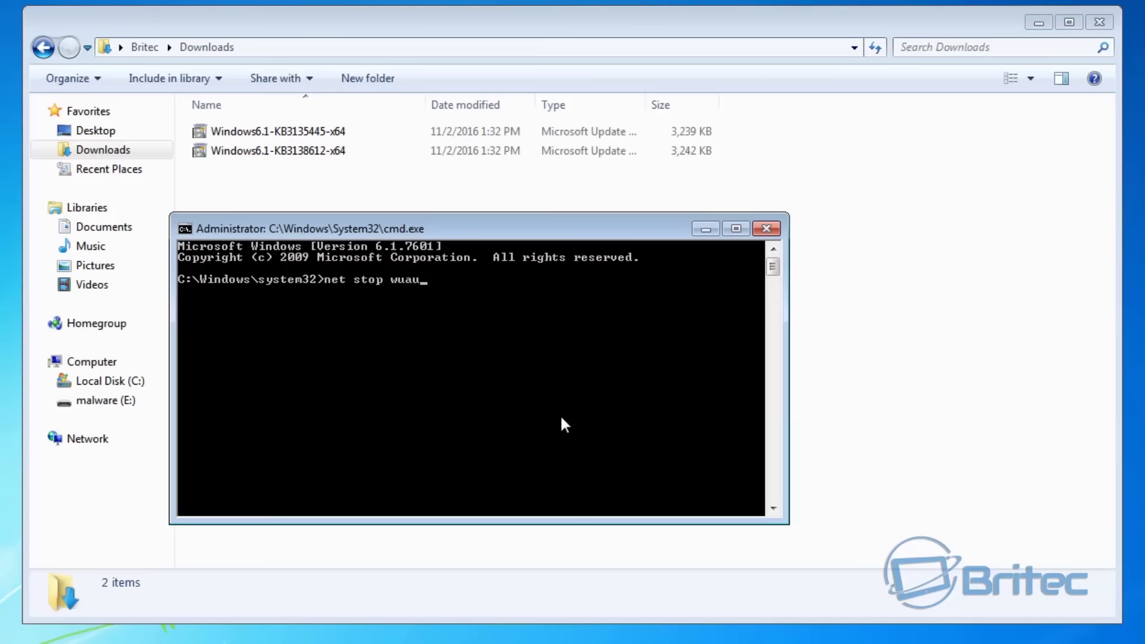
pyautogui.write('erv')
pyautogui.press('Return')
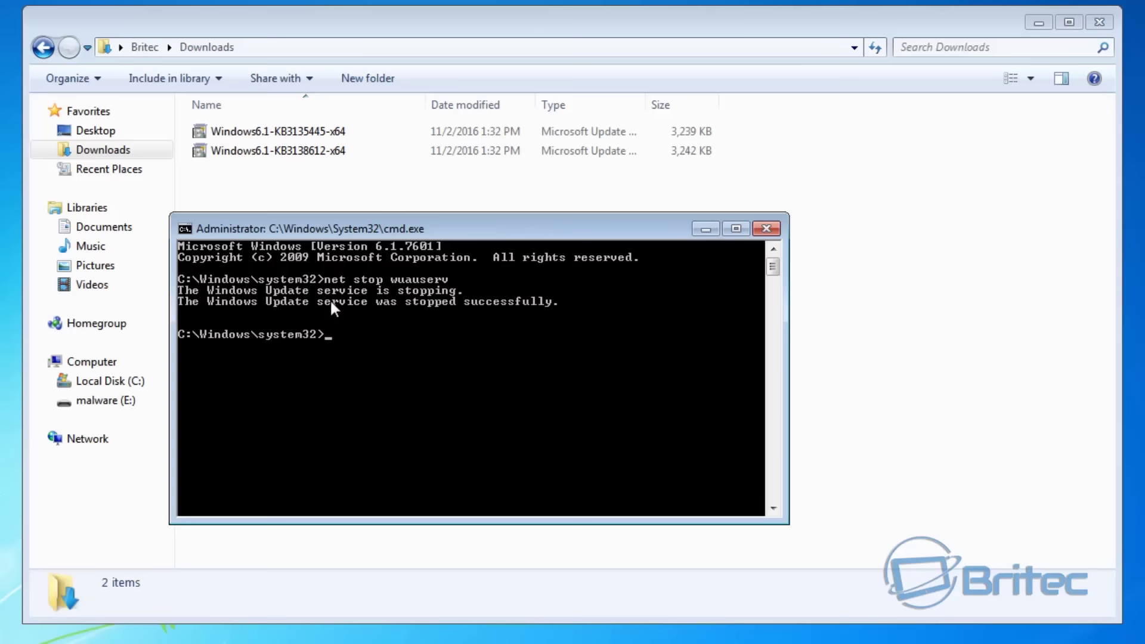
# Minimize the Command Prompt and install the KB3135445 and KB3138612 update packages from the Downloads folder, postponing the restart after the first
pyautogui.click(700, 233)
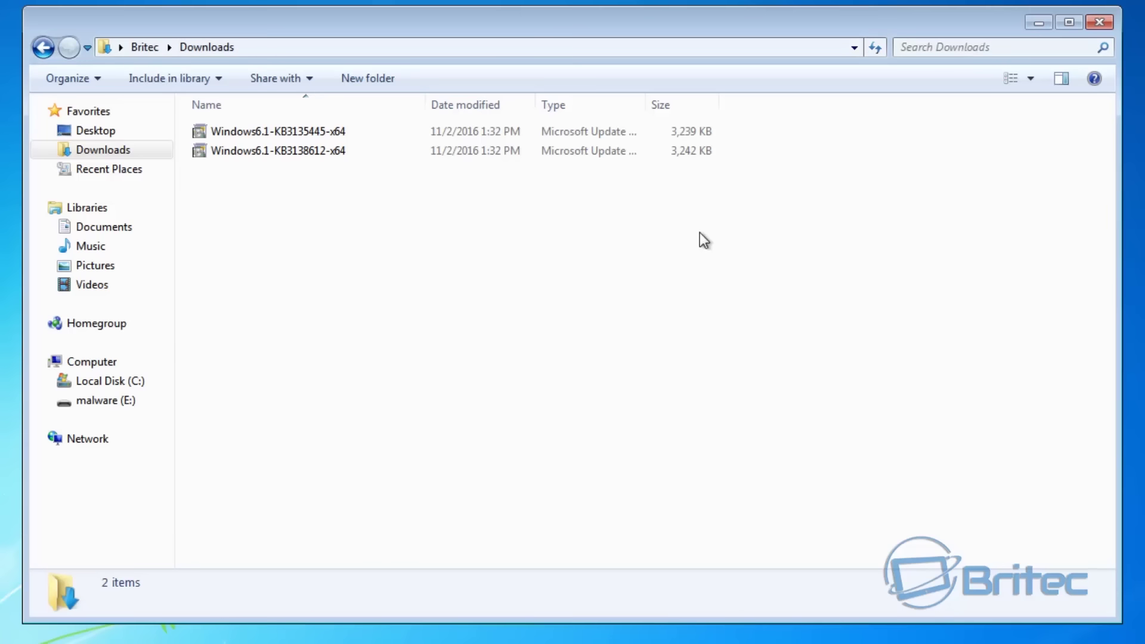
pyautogui.doubleClick(321, 134)
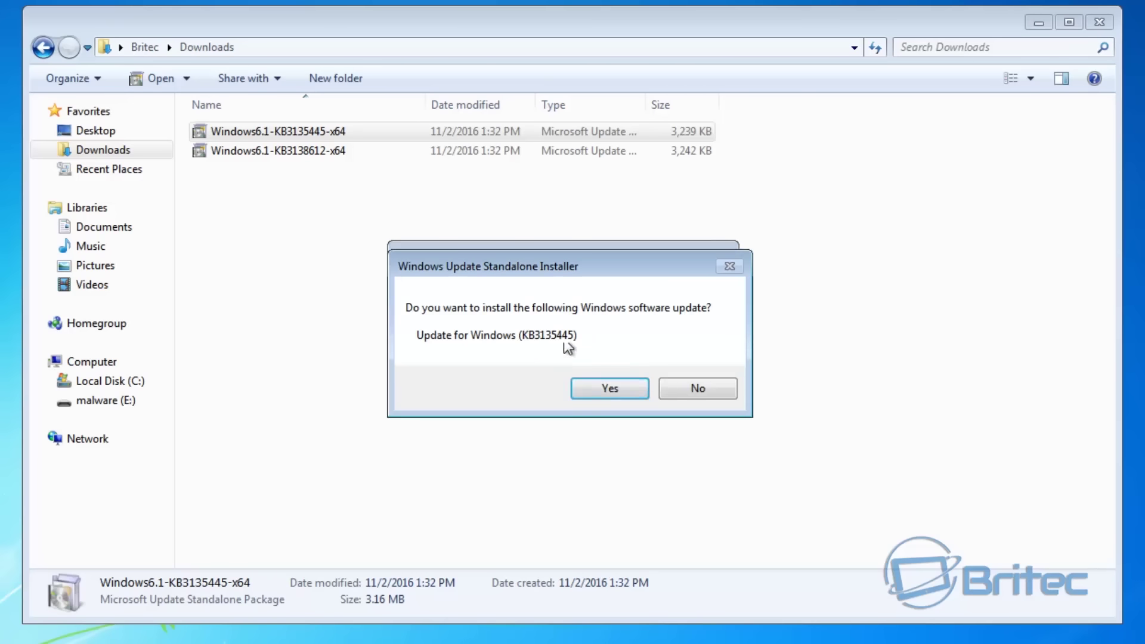
pyautogui.click(608, 390)
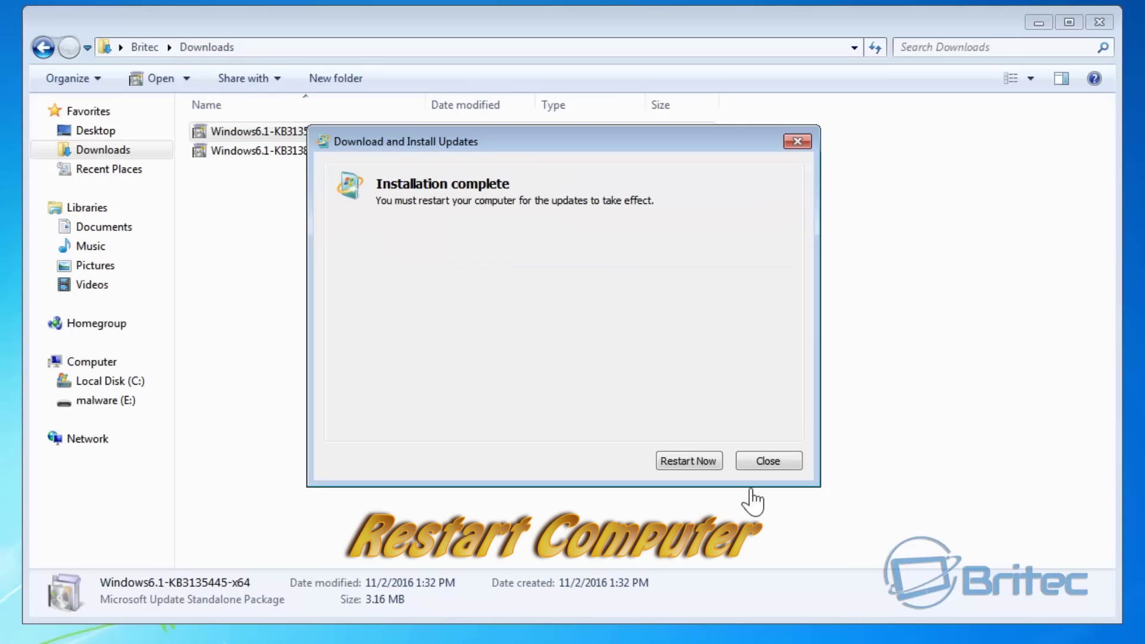
pyautogui.click(768, 460)
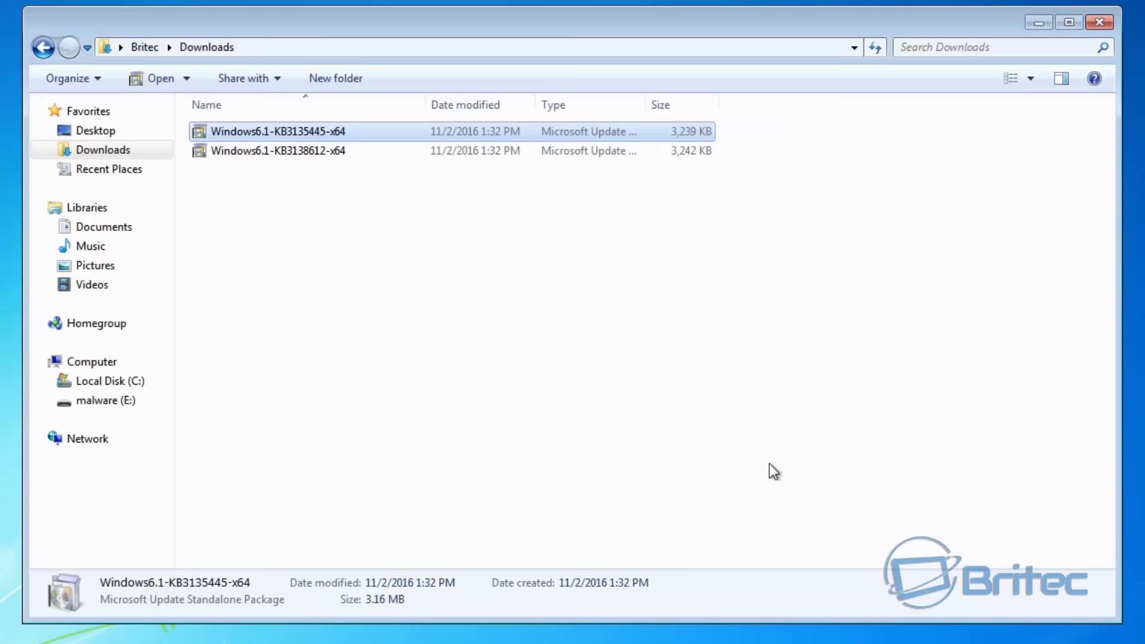
pyautogui.doubleClick(288, 154)
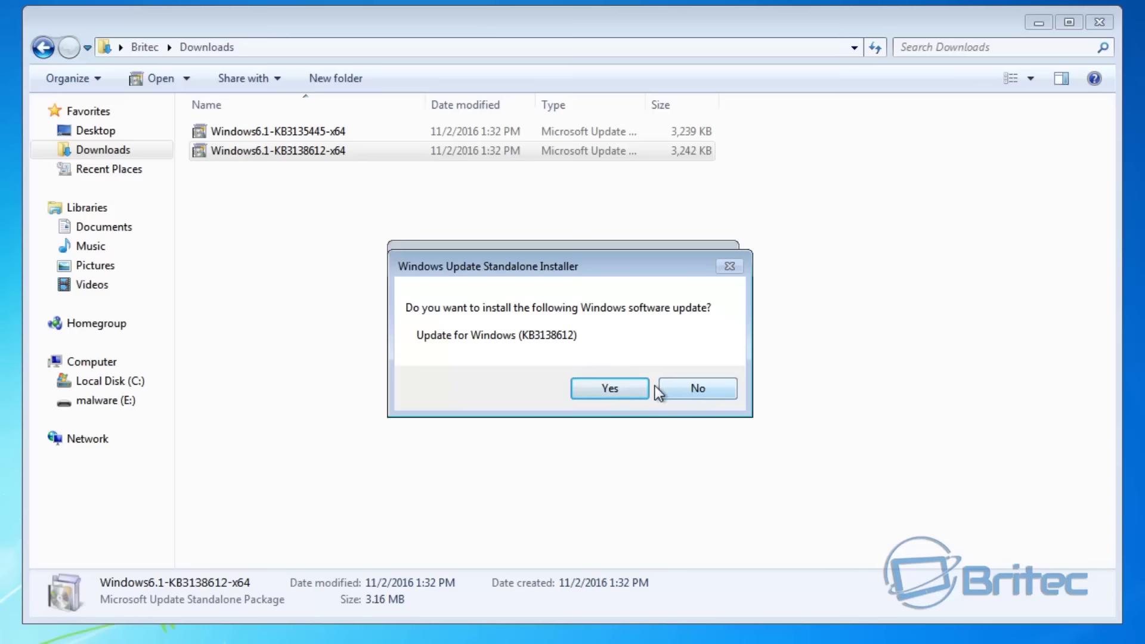
pyautogui.click(614, 396)
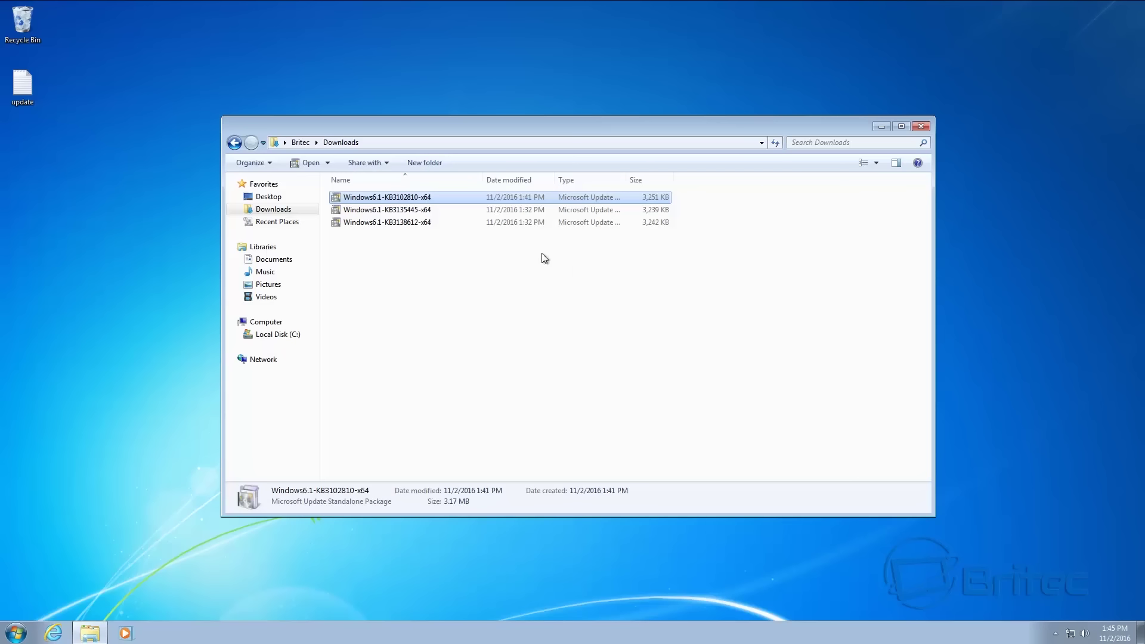
# Install the Windows6.1-KB3102810-x64 update package, and close the installer and the Downloads folder
pyautogui.doubleClick(402, 198)
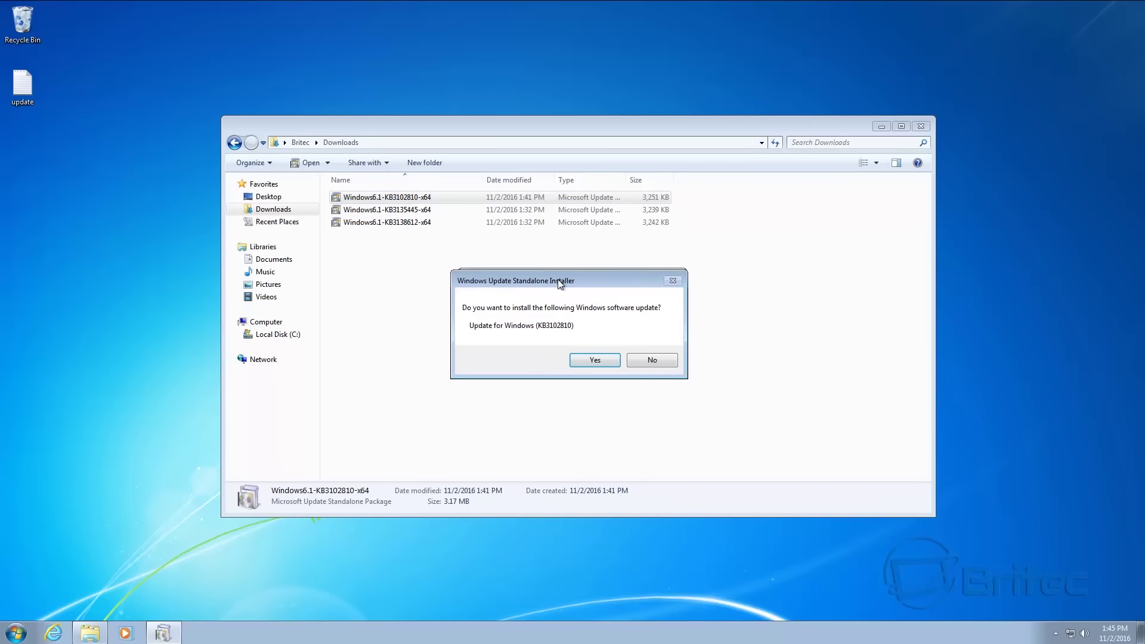
pyautogui.click(604, 364)
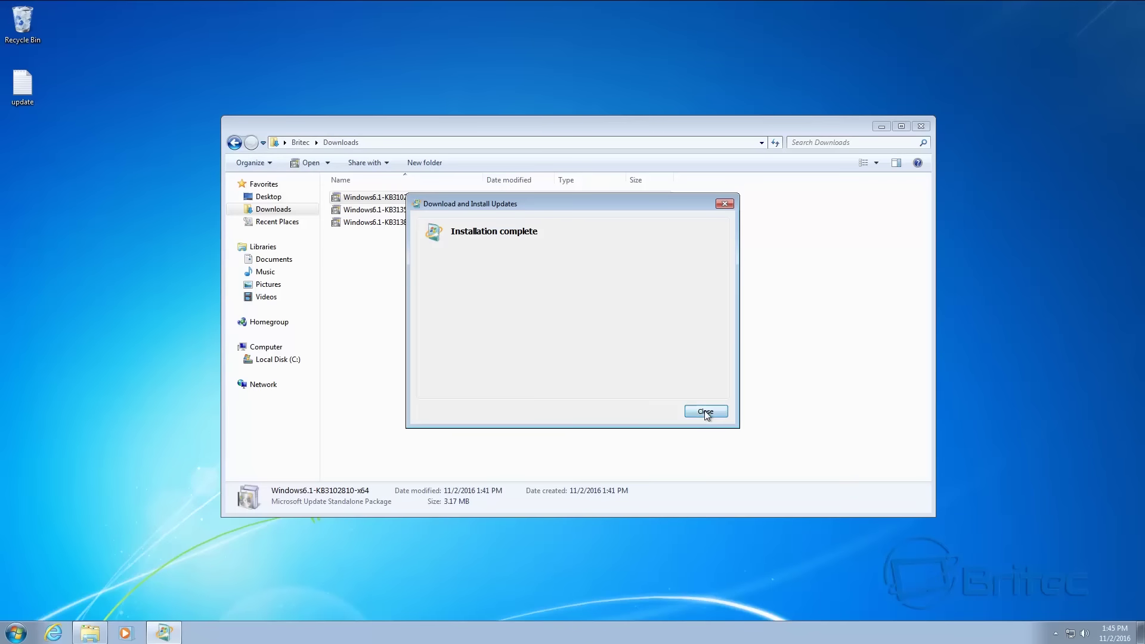
pyautogui.click(704, 411)
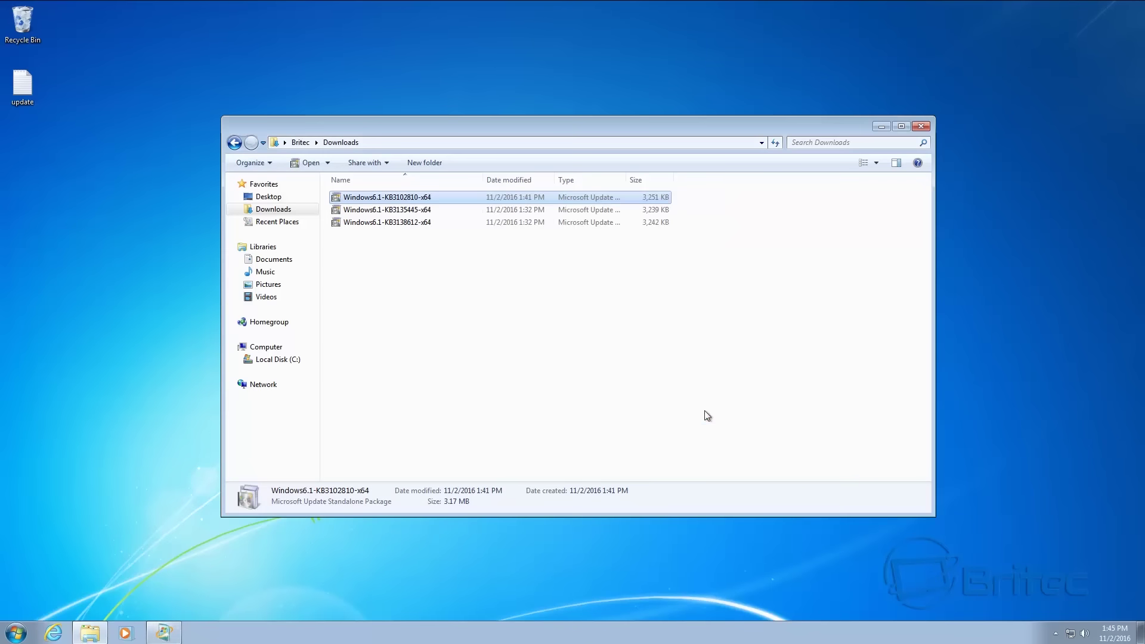
pyautogui.click(922, 128)
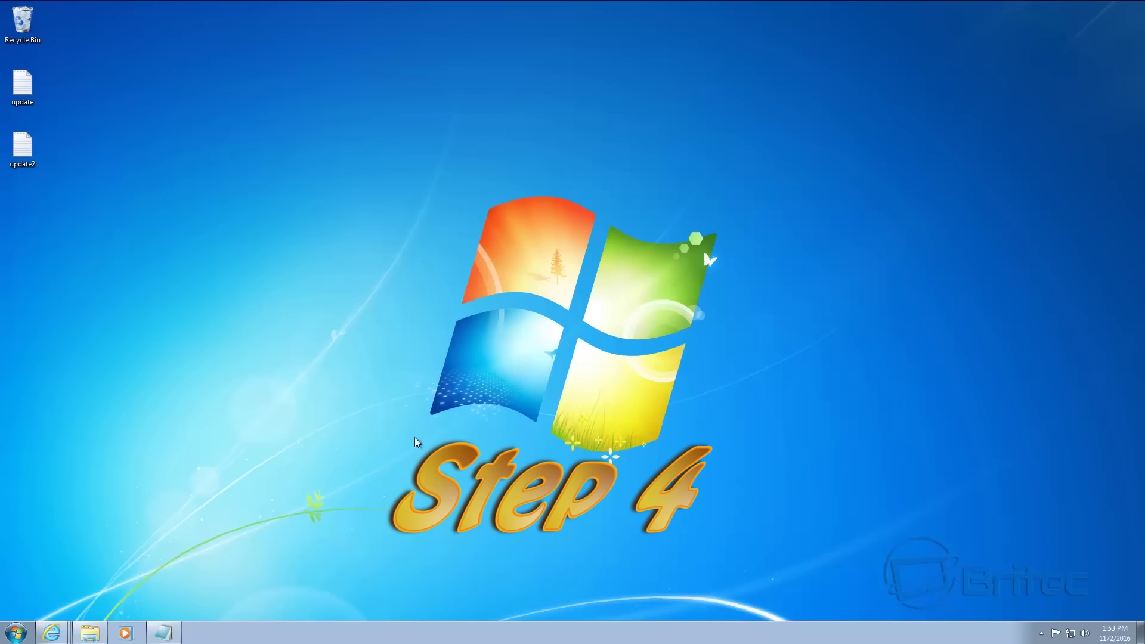
# Switch to Internet Explorer, download the KB3020369 update for x64-based Windows 7, and expand its install instructions
pyautogui.moveTo(63, 640)
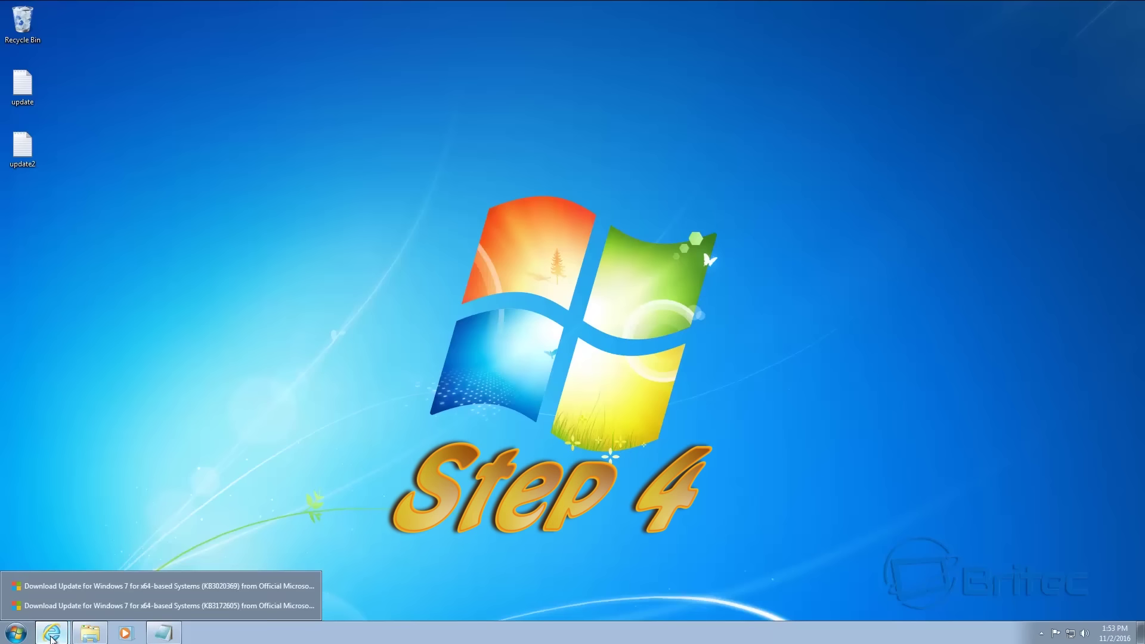
pyautogui.click(94, 589)
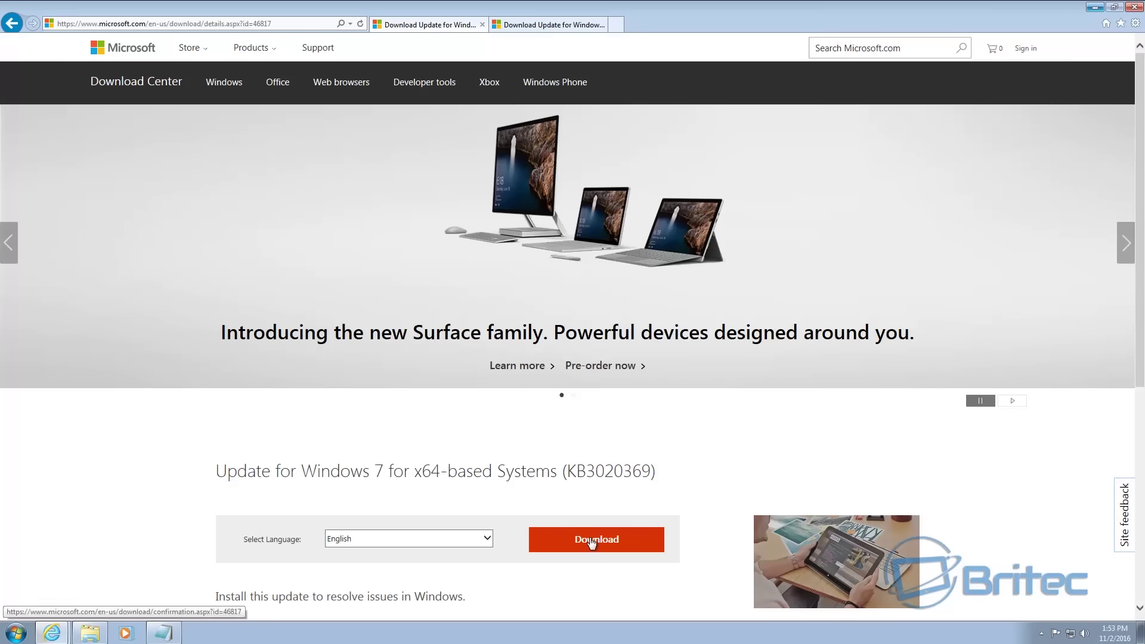
pyautogui.scroll(-2, 542, 476)
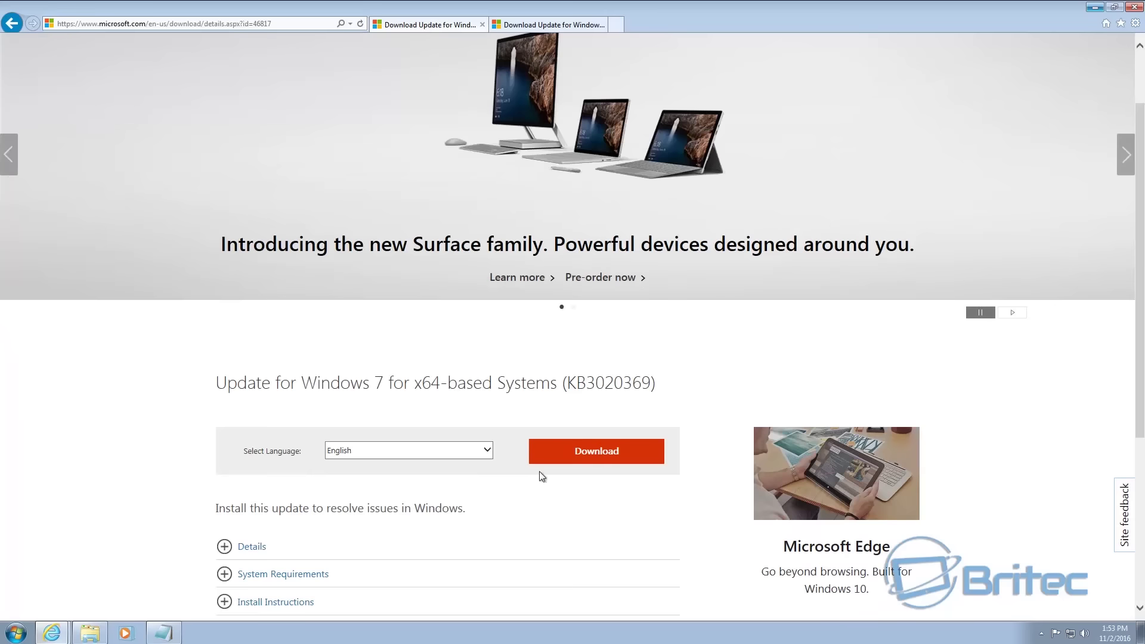
pyautogui.click(590, 456)
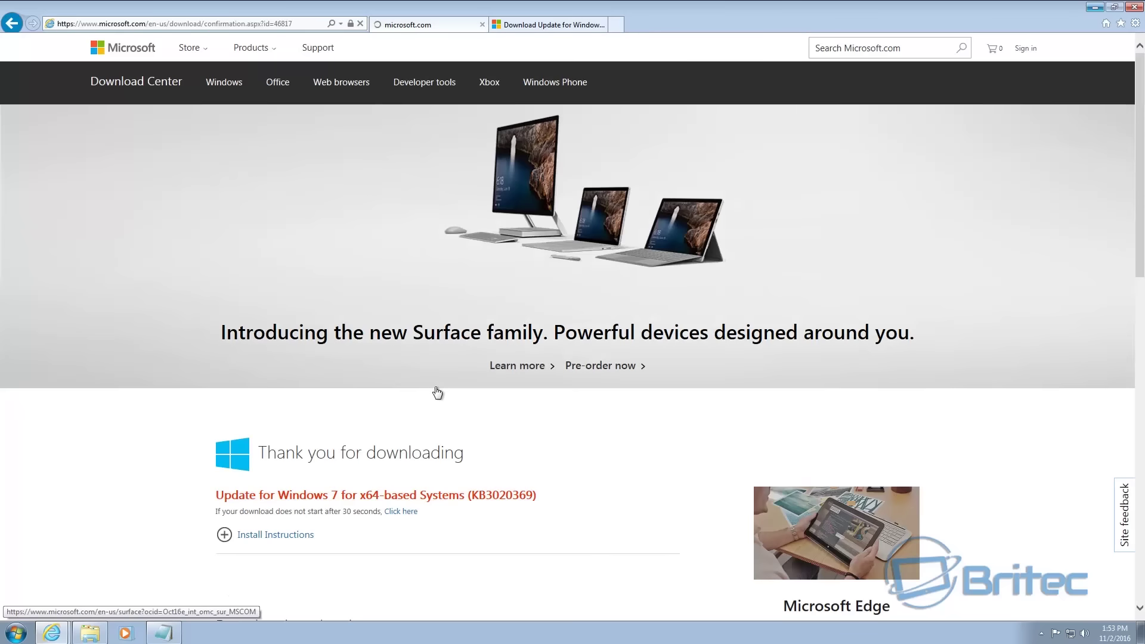
pyautogui.click(230, 536)
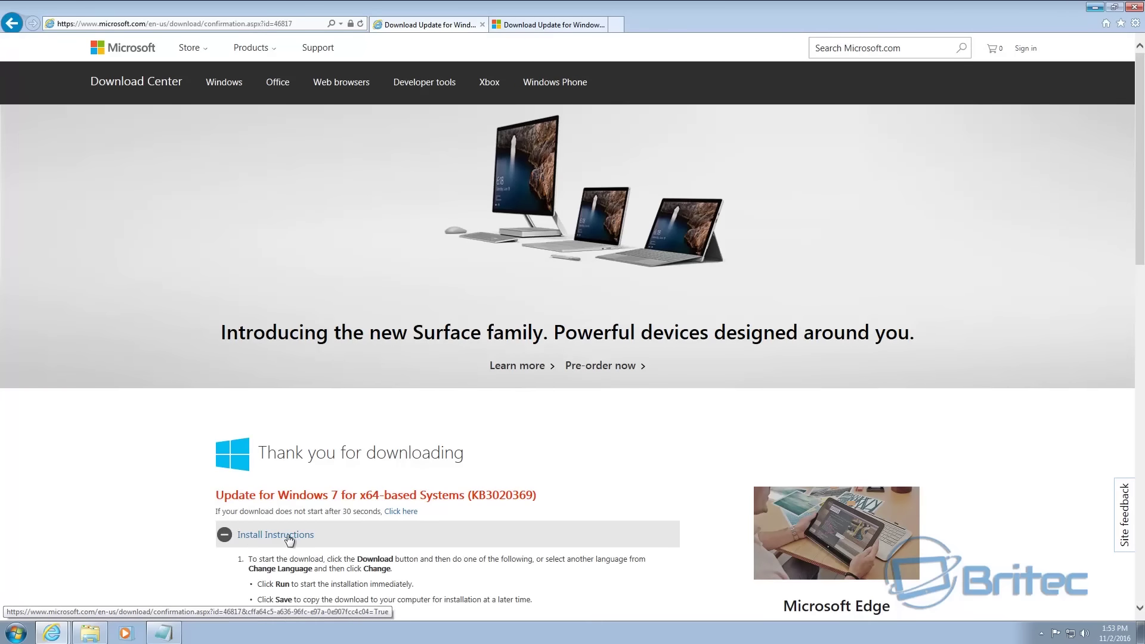
pyautogui.scroll(-5, 373, 533)
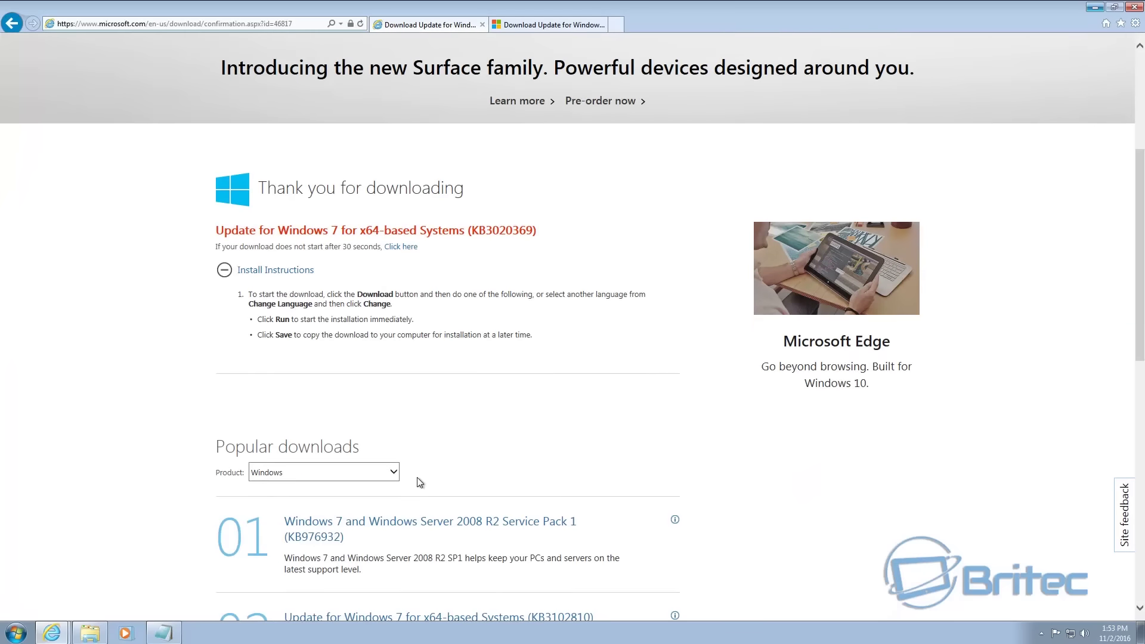
pyautogui.scroll(5, 426, 462)
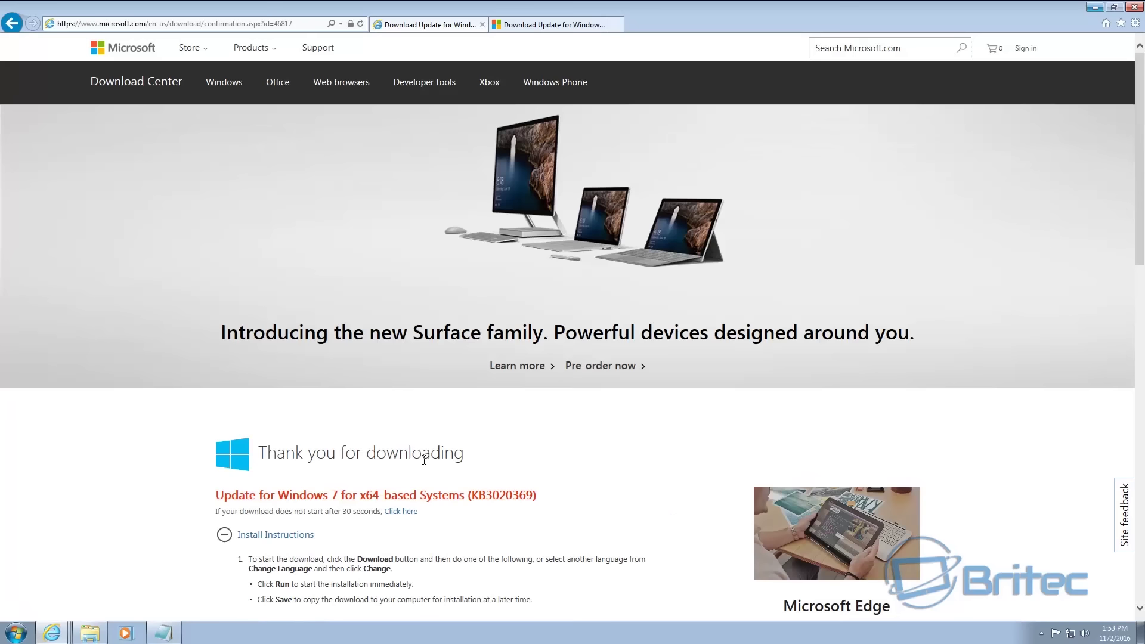
# Download the English KB3172605 update for x64-based Windows 7 from its already open Download Center page
pyautogui.click(552, 25)
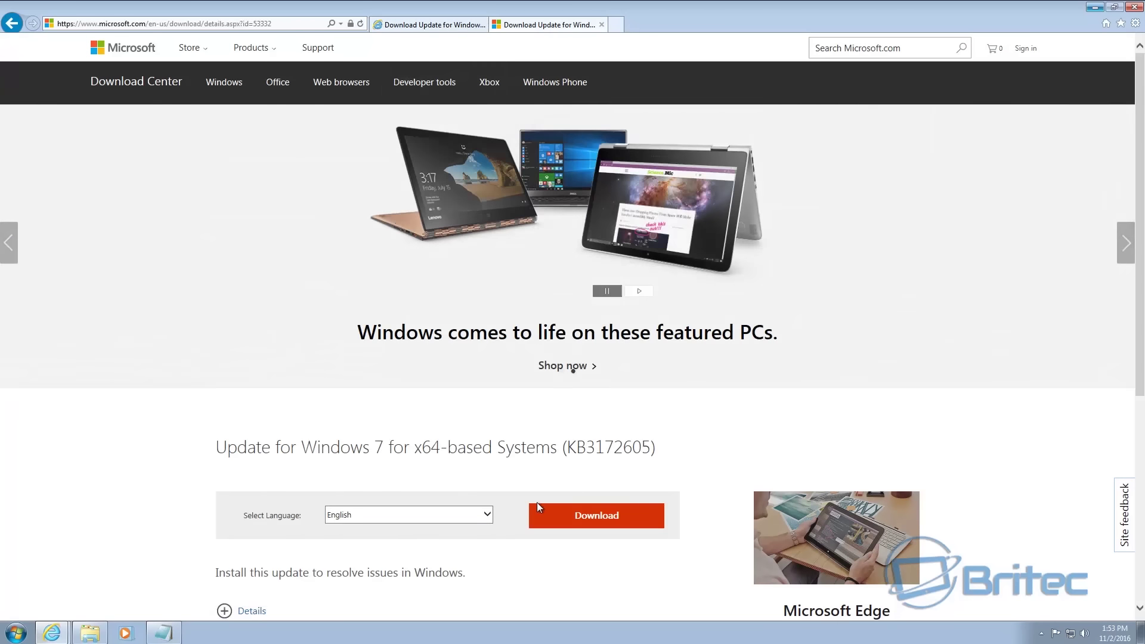
pyautogui.scroll(-2, 537, 503)
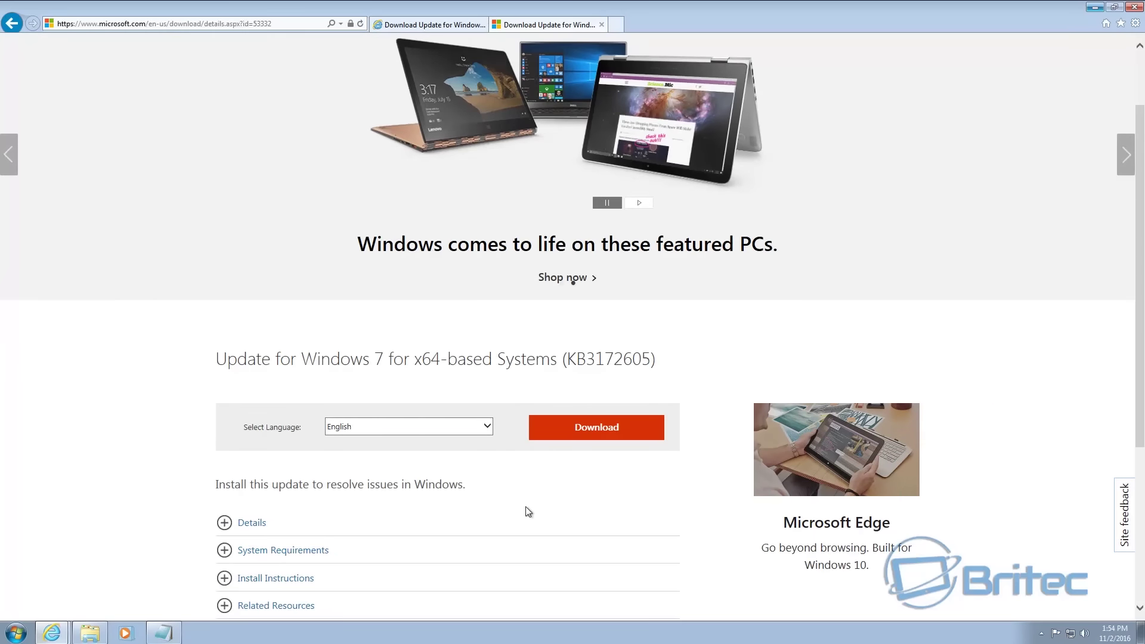
pyautogui.scroll(-4, 528, 512)
pyautogui.scroll(2, 530, 471)
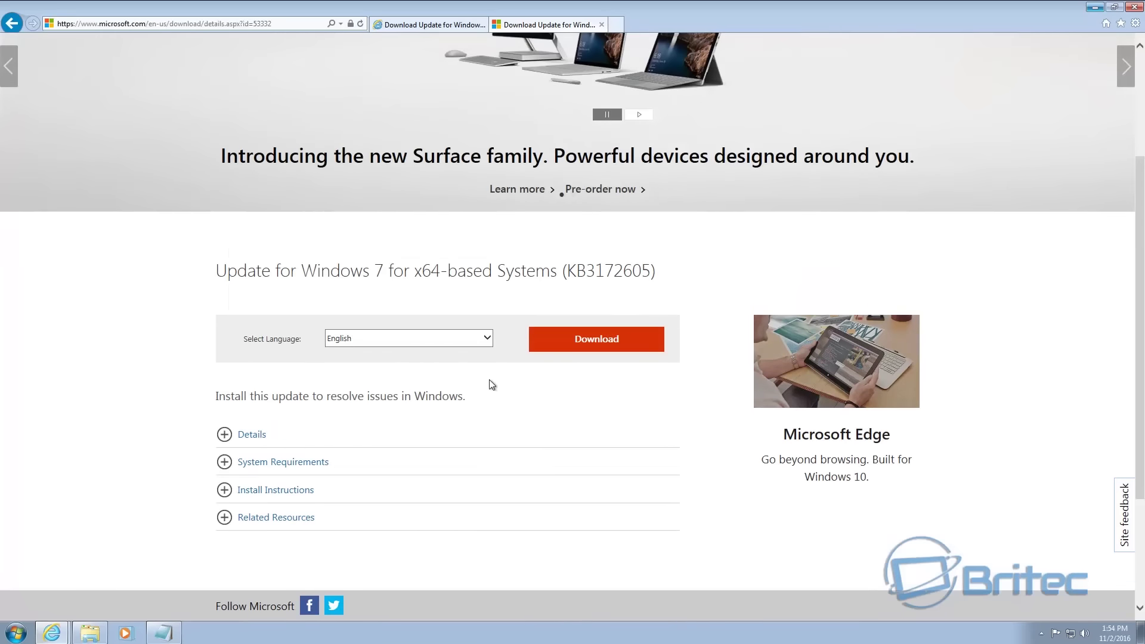
pyautogui.click(595, 340)
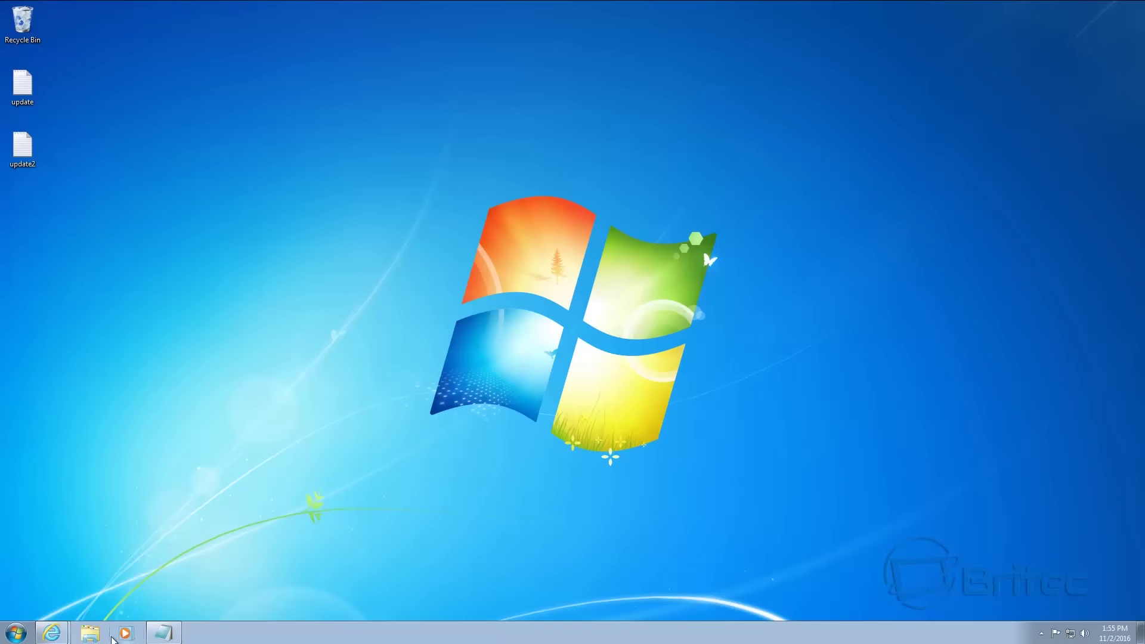
# Open the Downloads folder in Windows Explorer, install the Windows6.1-KB3020369-x64 package, and close the installer
pyautogui.click(89, 634)
pyautogui.click(266, 207)
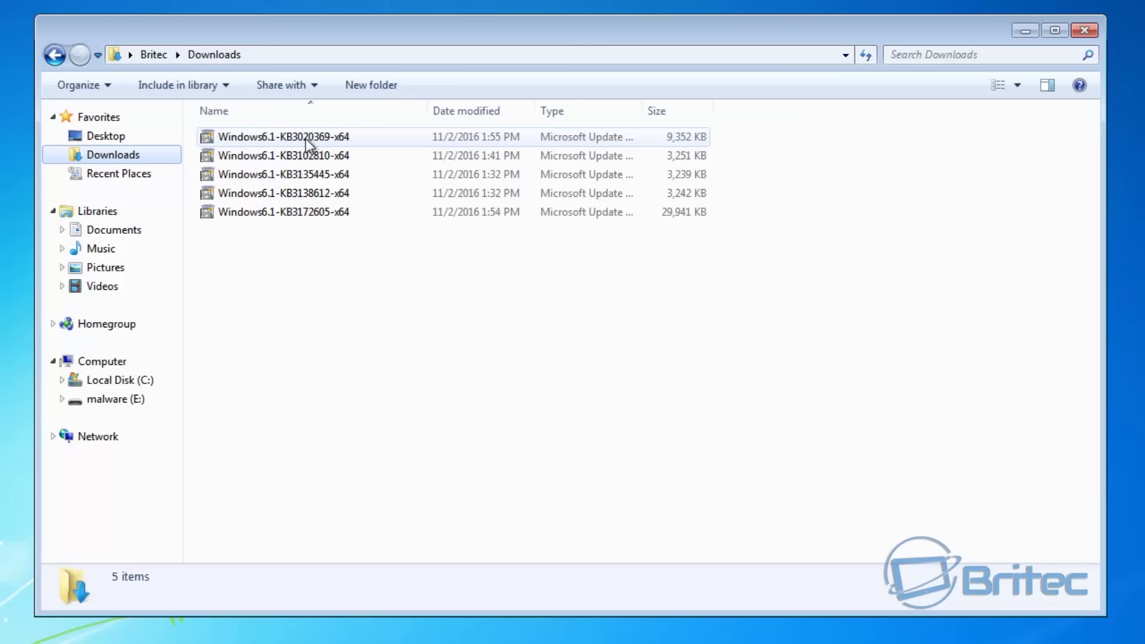
pyautogui.click(318, 138)
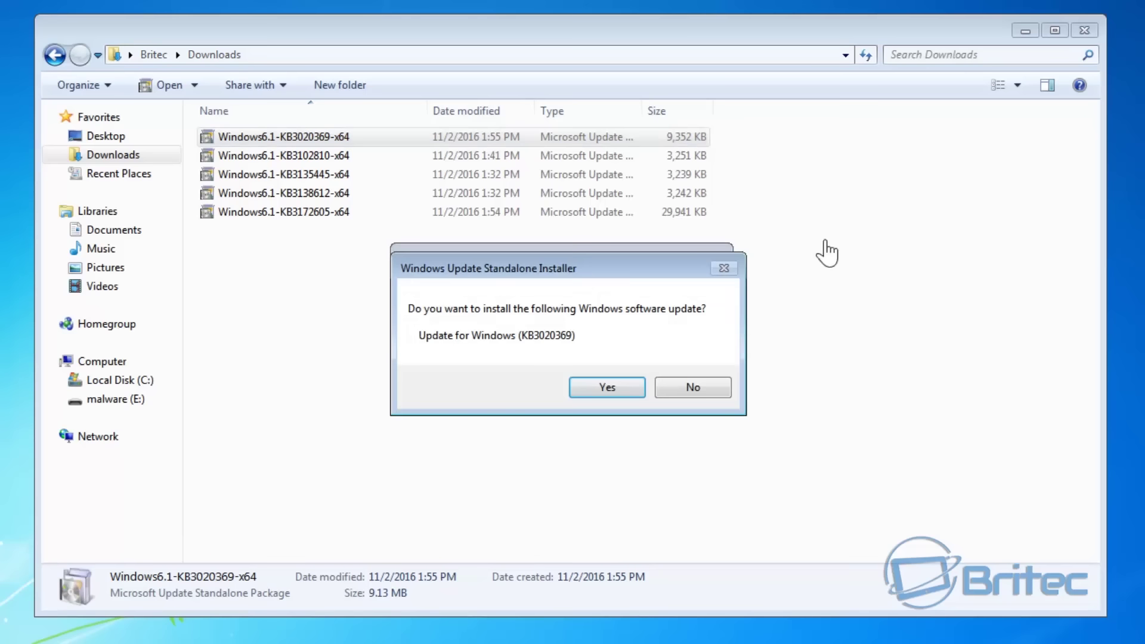
pyautogui.click(599, 389)
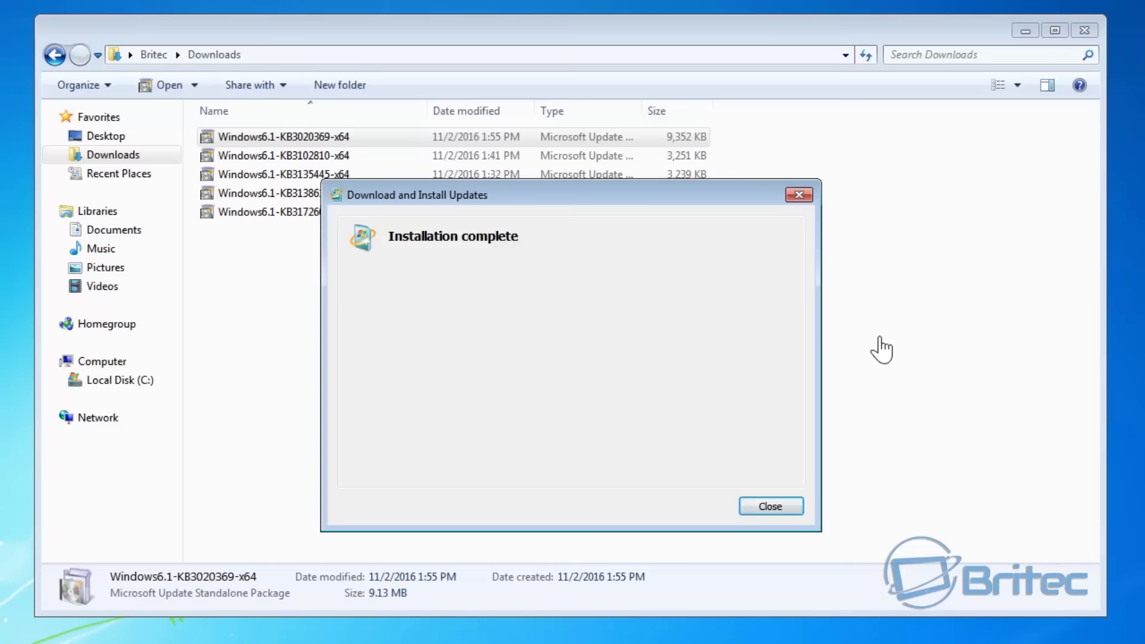
pyautogui.click(782, 509)
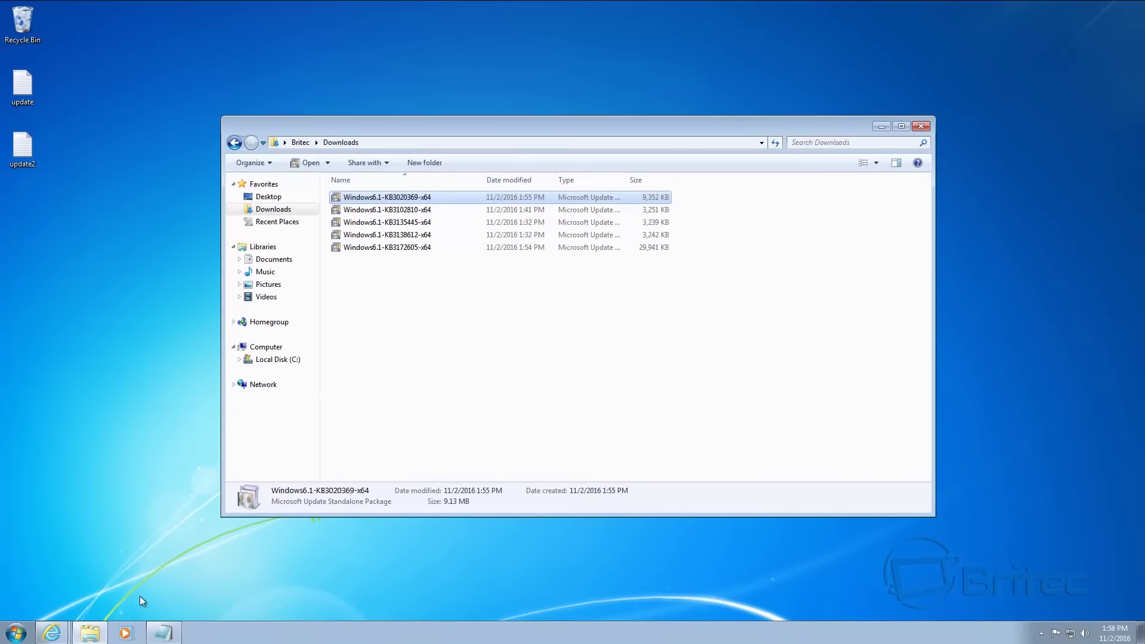
# Restart the computer after the KB3020369 installation
pyautogui.click(16, 632)
pyautogui.moveTo(216, 602)
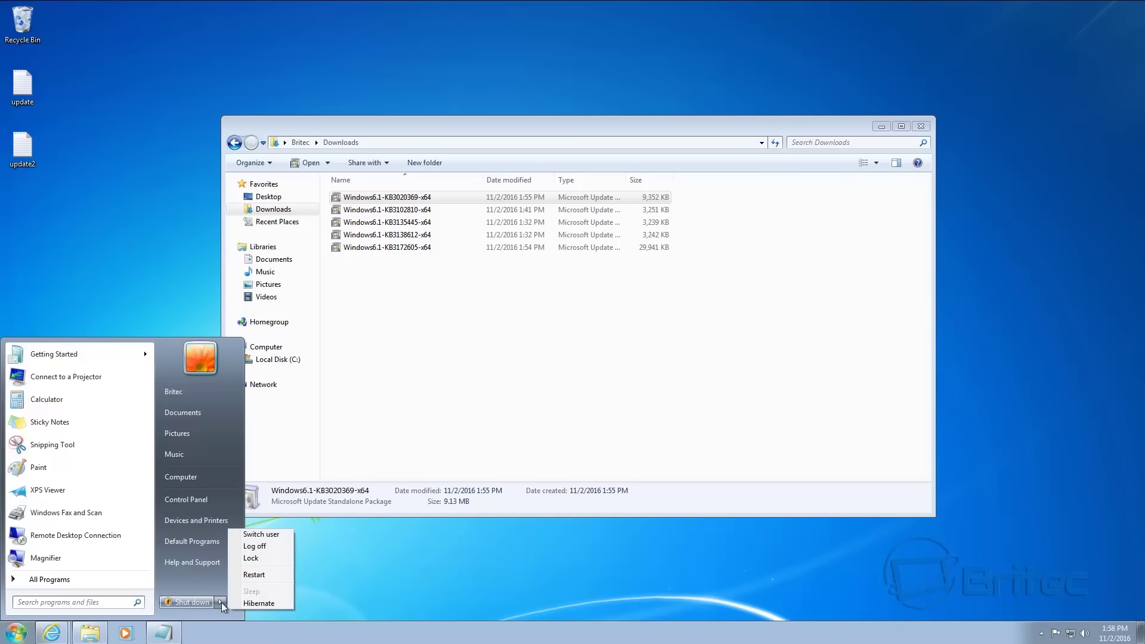
pyautogui.click(251, 578)
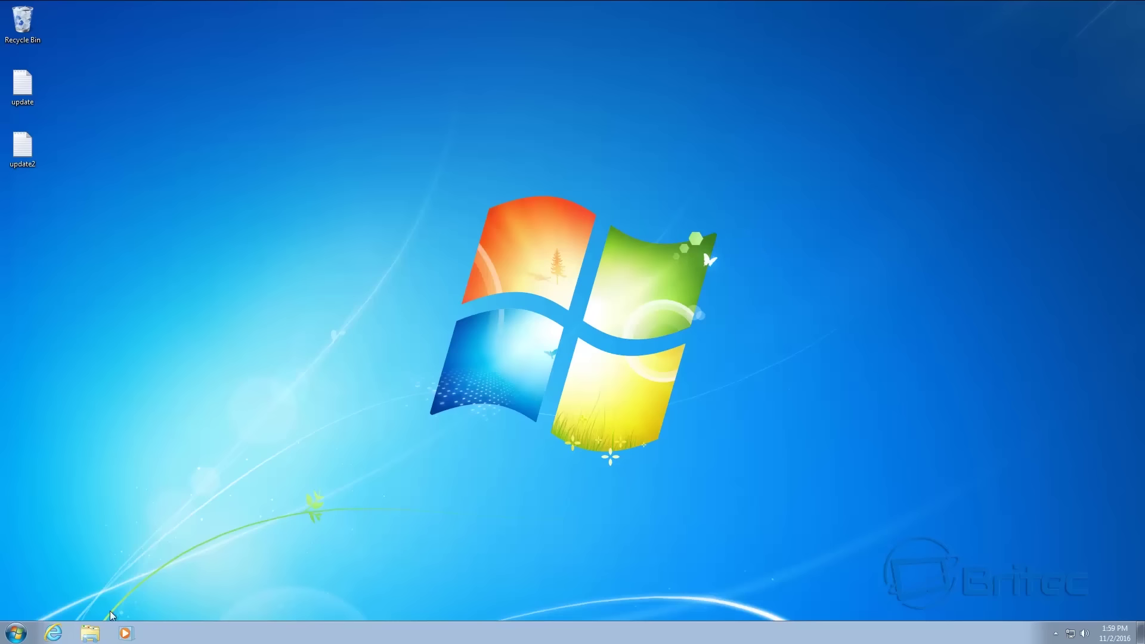
# Open the Downloads folder, install the Windows6.1-KB3172605-x64 package, and restart the computer from the installer
pyautogui.click(90, 633)
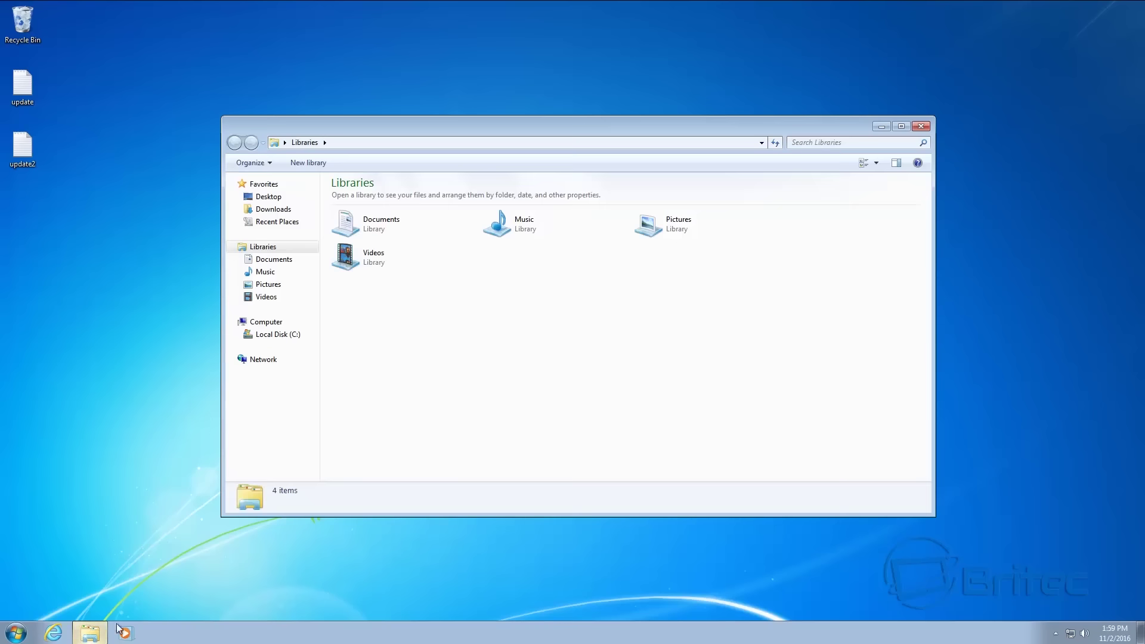
pyautogui.click(277, 209)
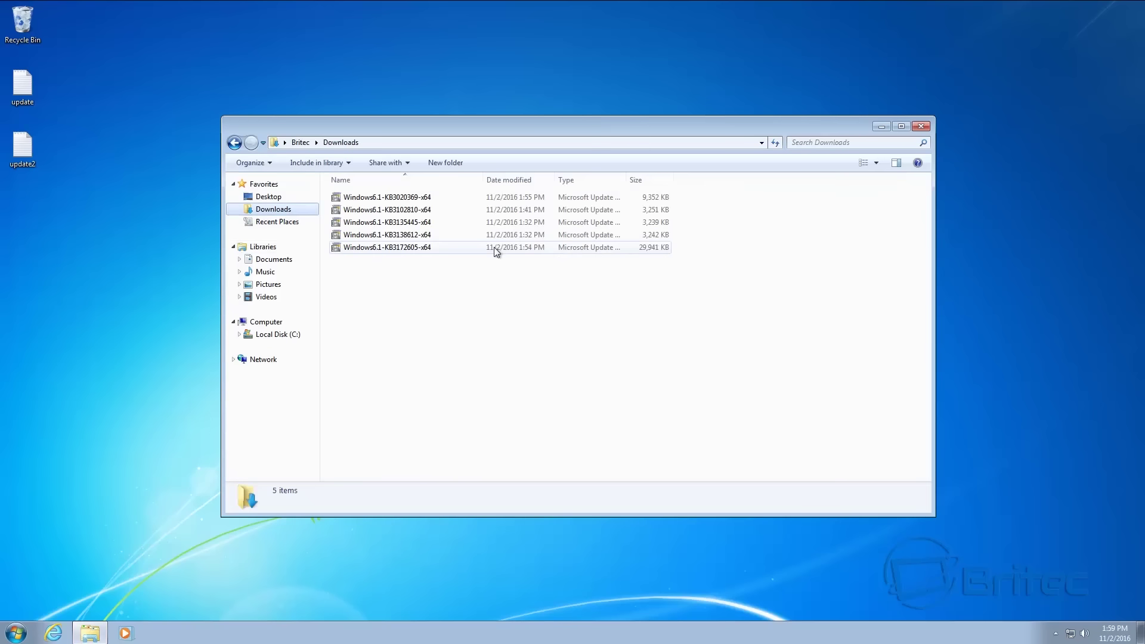
pyautogui.doubleClick(408, 249)
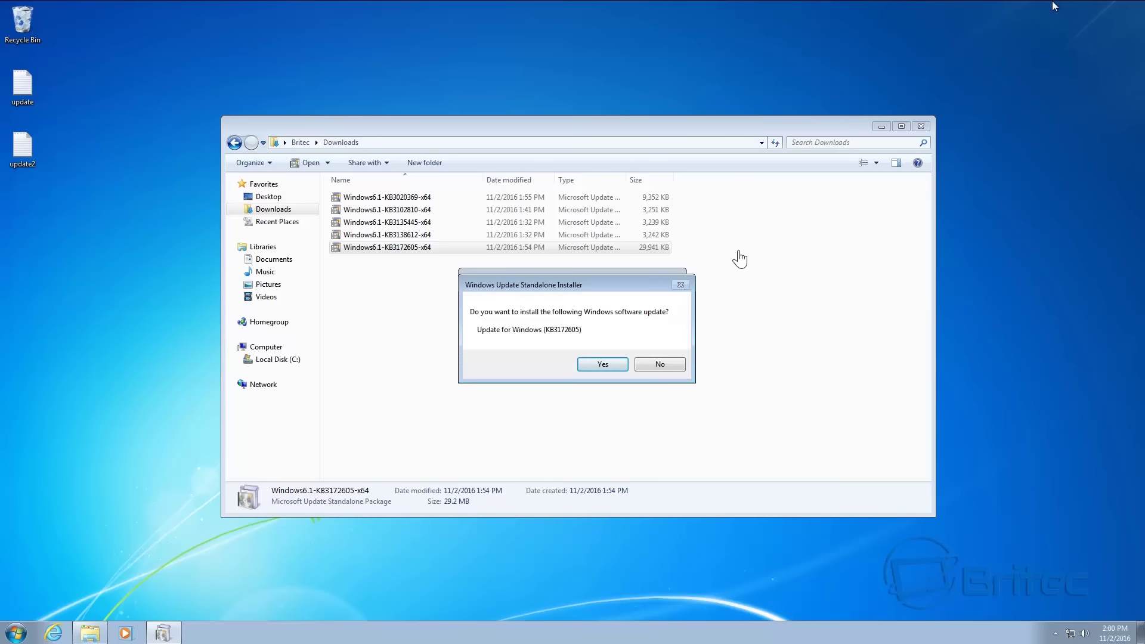
pyautogui.click(607, 363)
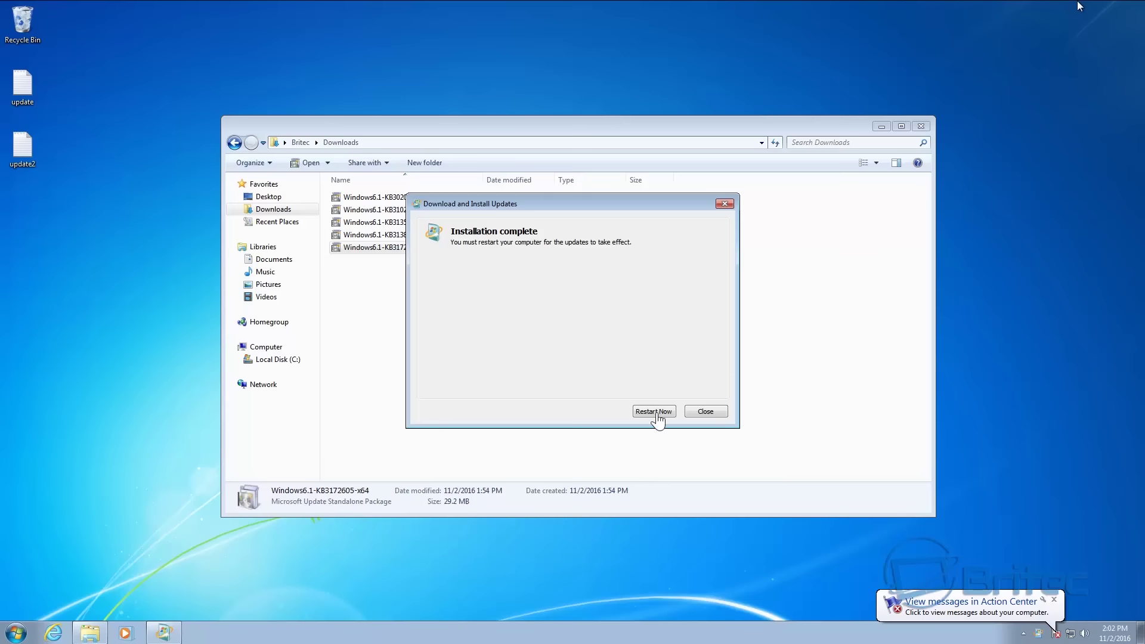
pyautogui.click(654, 411)
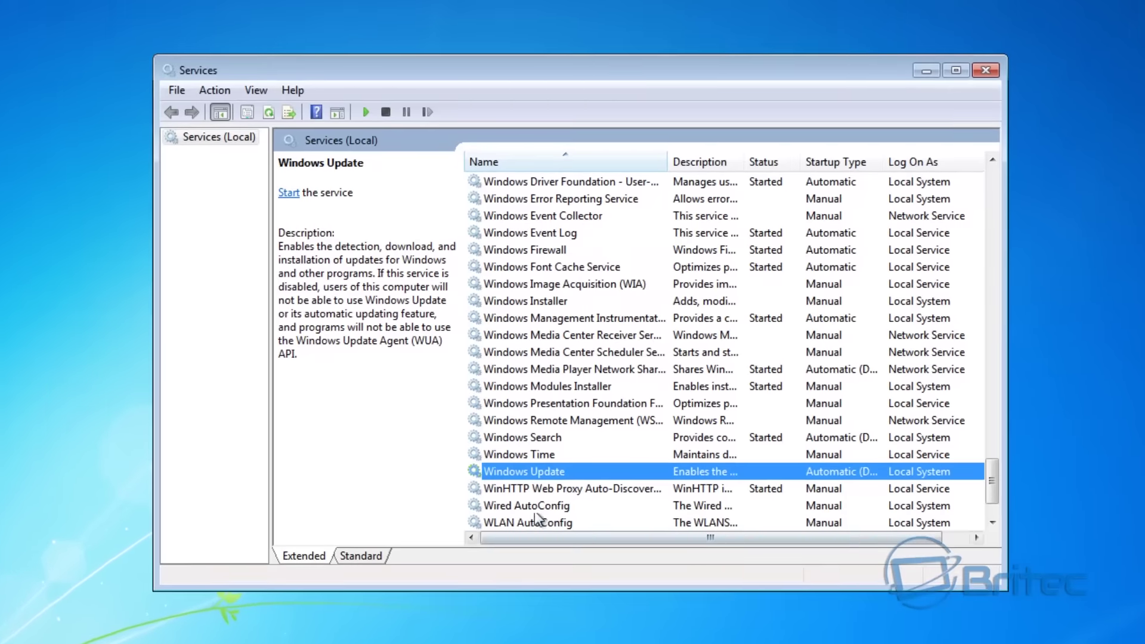
# Start the Windows Update service from its properties in Services, accept the dialog, and close Services
pyautogui.doubleClick(548, 473)
pyautogui.click(455, 395)
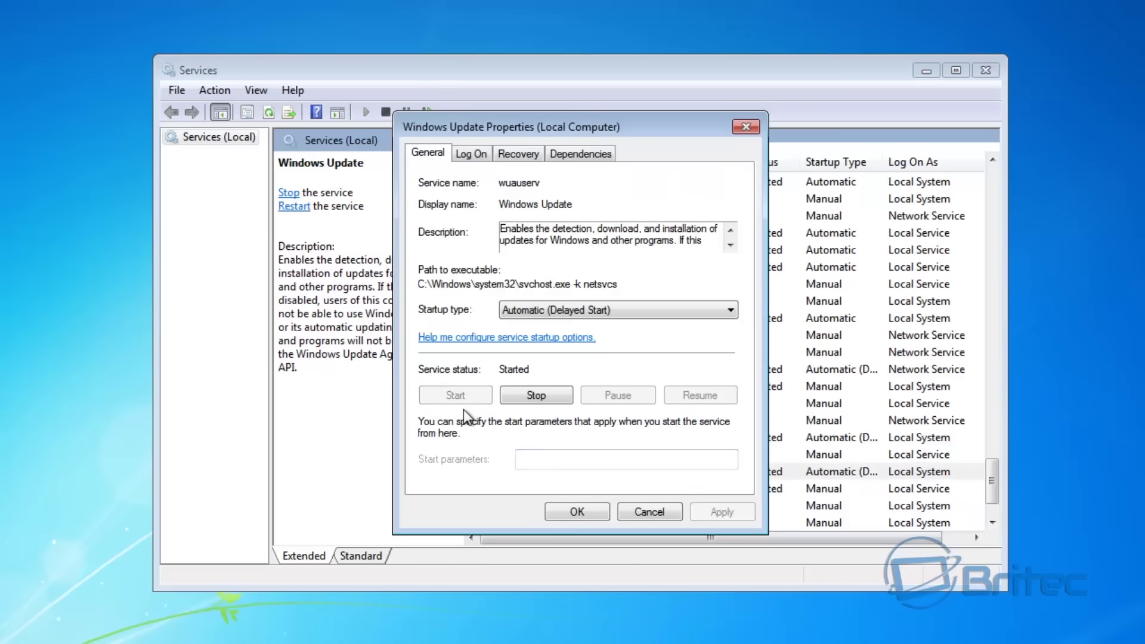
pyautogui.click(564, 510)
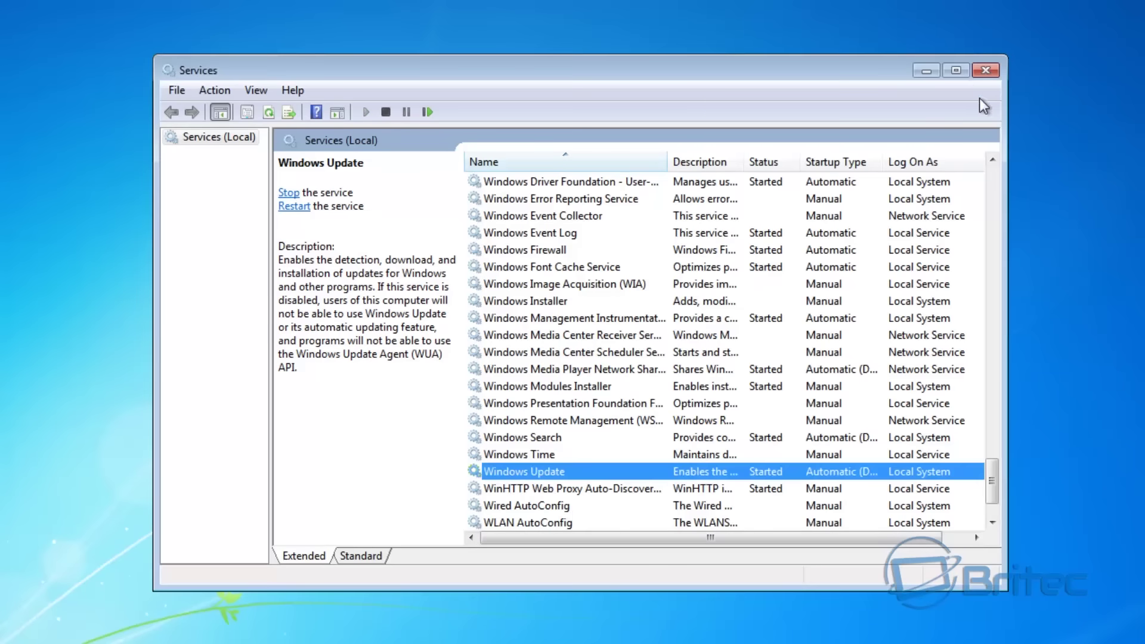
pyautogui.click(985, 70)
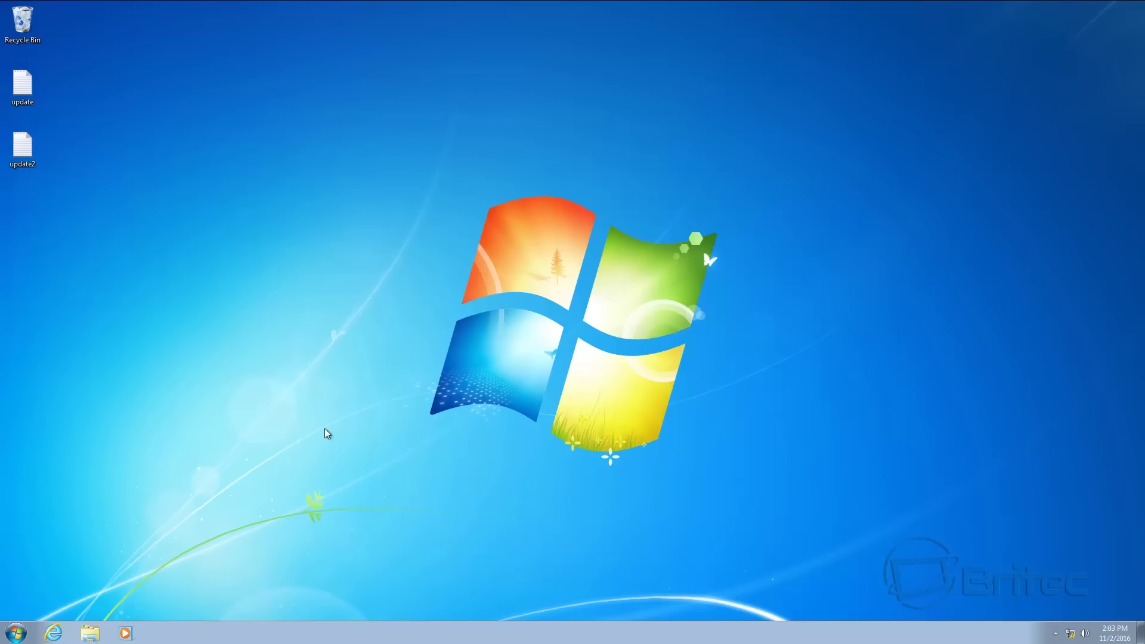
# Open Windows Update from the Control Panel
pyautogui.click(16, 632)
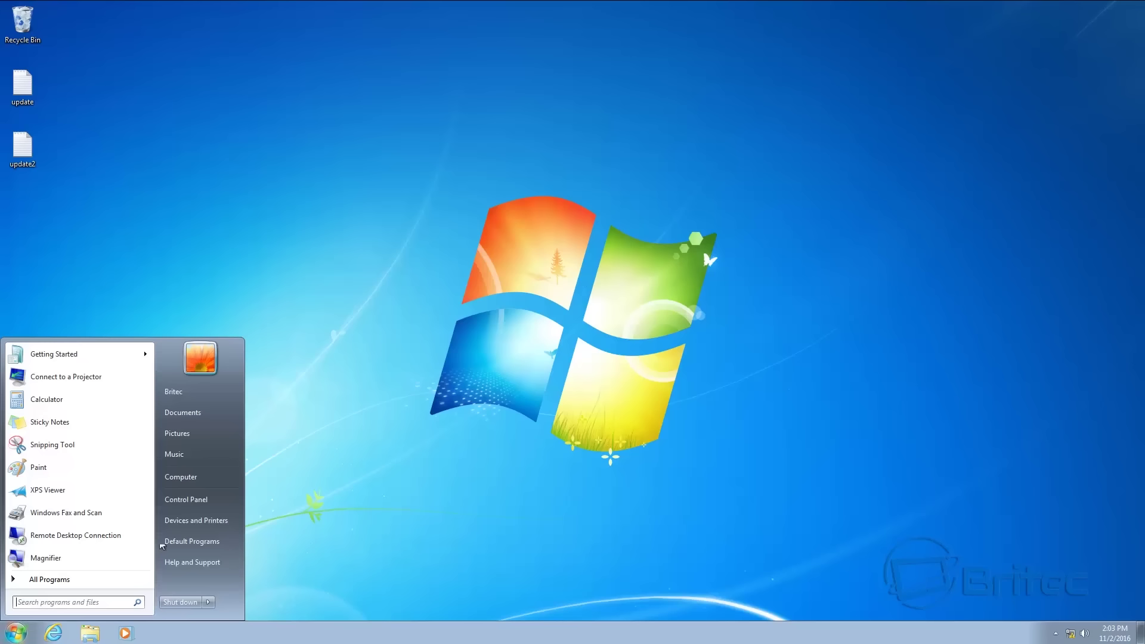
pyautogui.click(199, 500)
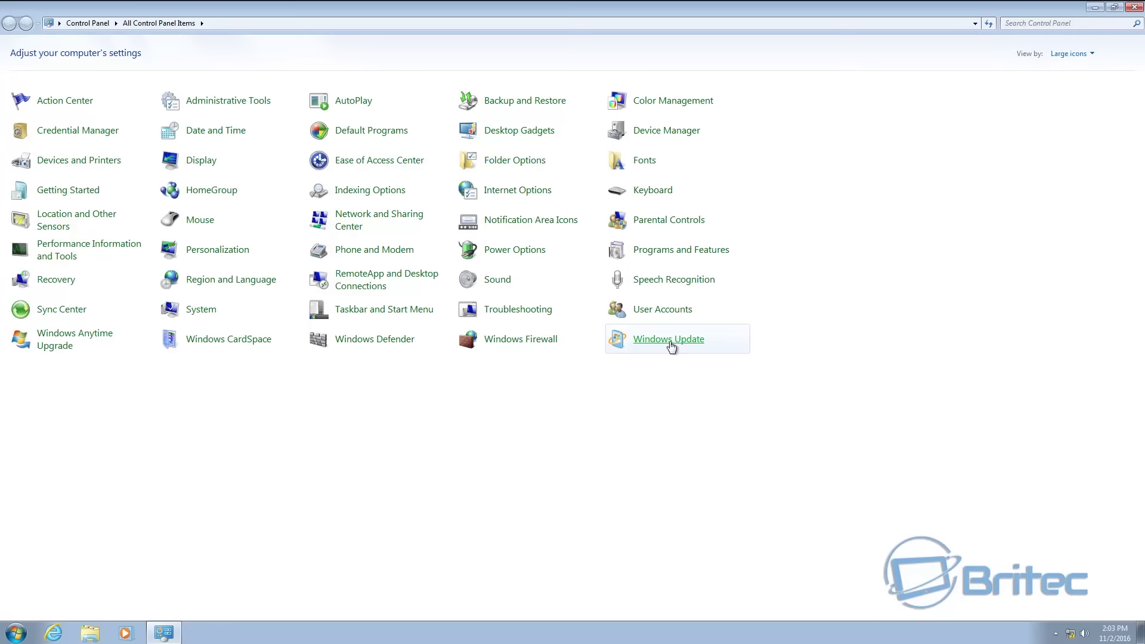
pyautogui.click(671, 342)
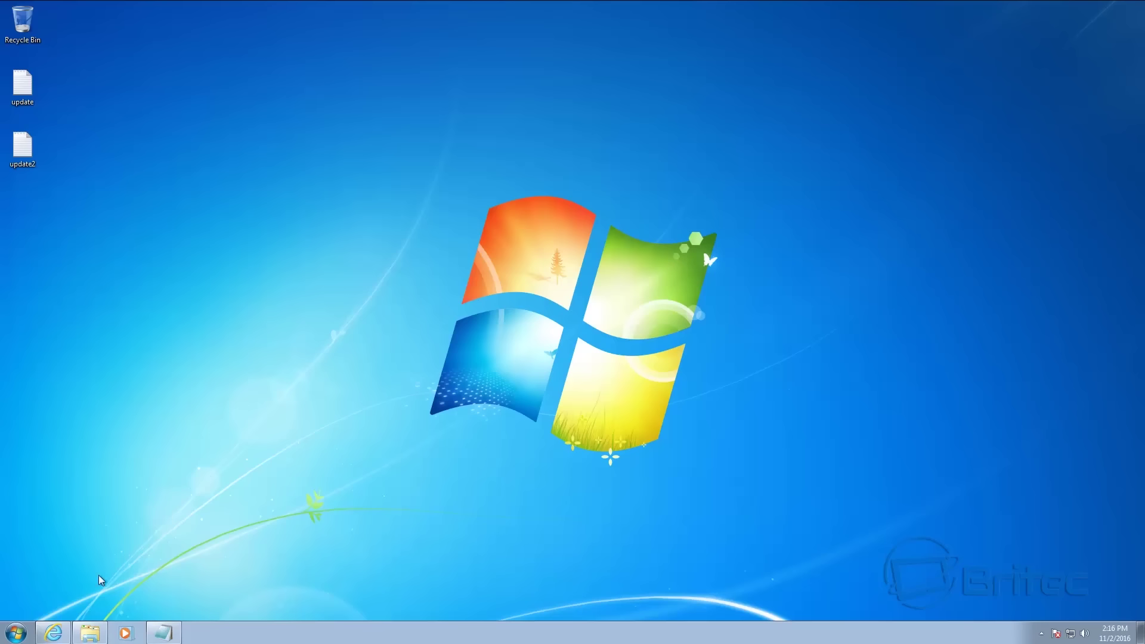
# Open WindowsUpdateDiagnostic.diagcab from Microsoft's Windows Update Troubleshooter page for Windows 8 or Windows 7 in Internet Explorer, and minimize the browser
pyautogui.click(53, 632)
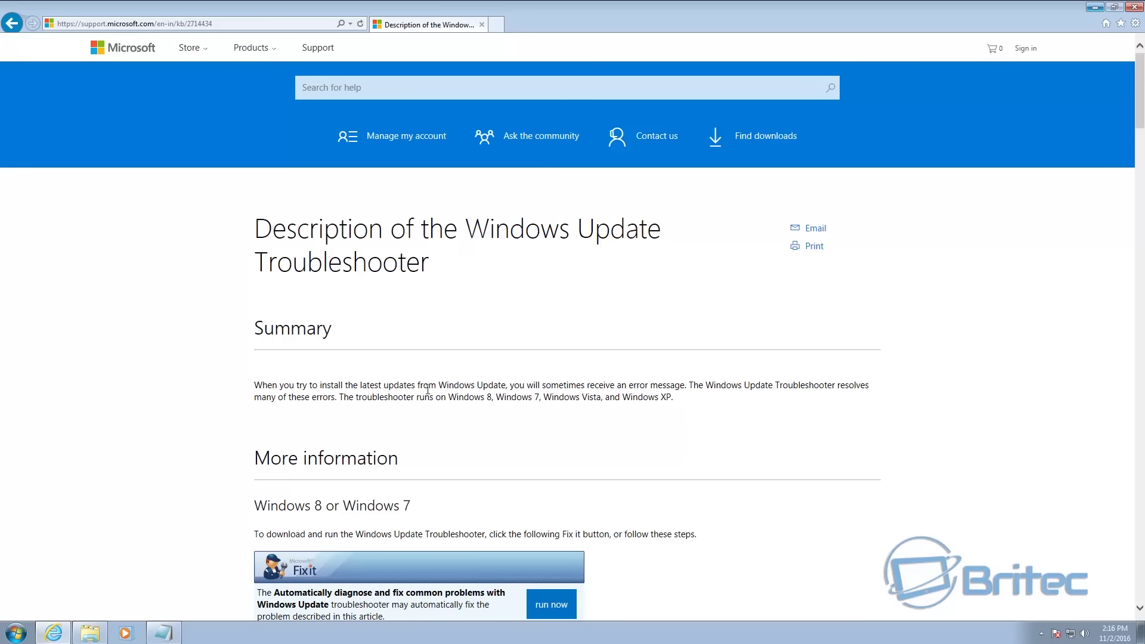
pyautogui.scroll(-5, 427, 389)
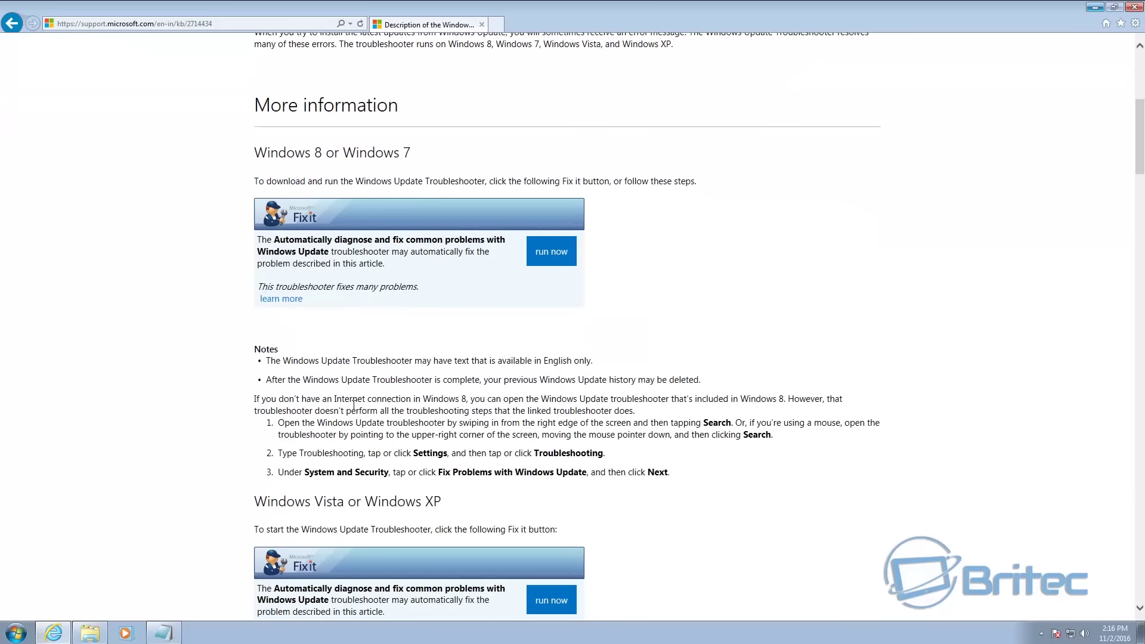
pyautogui.scroll(-3, 353, 405)
pyautogui.scroll(-4, 484, 399)
pyautogui.scroll(9, 485, 400)
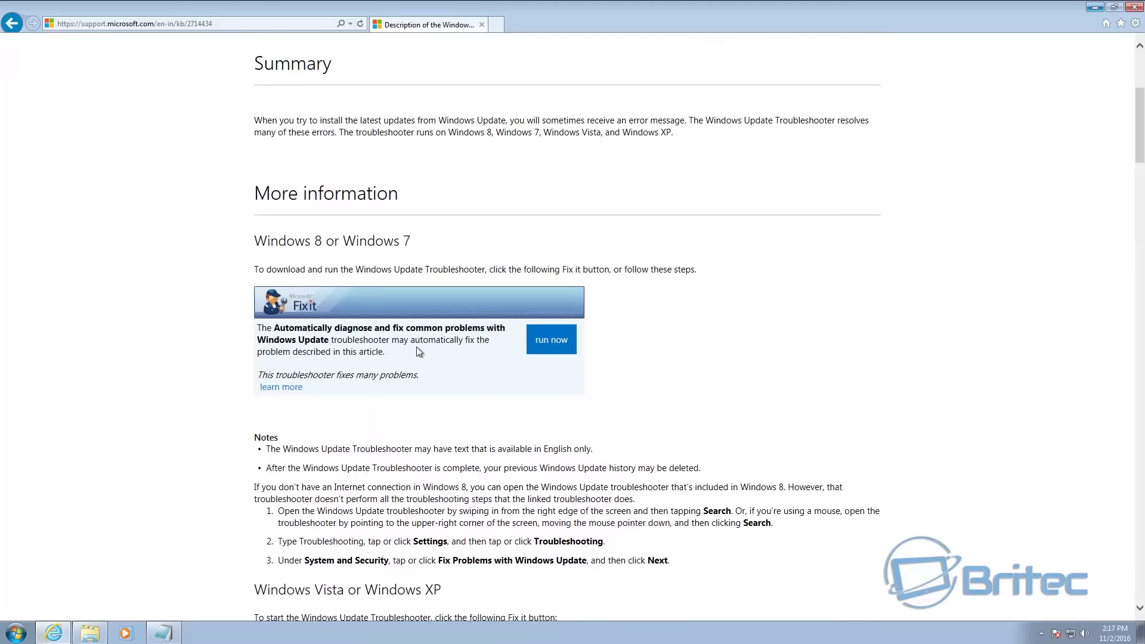
pyautogui.click(546, 347)
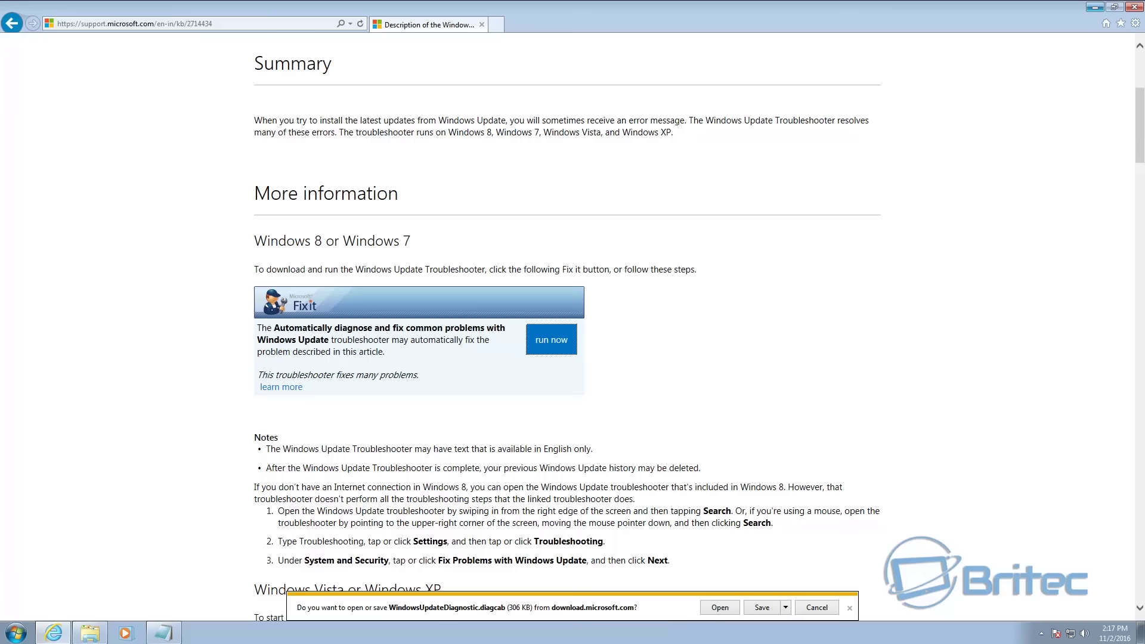
pyautogui.click(720, 607)
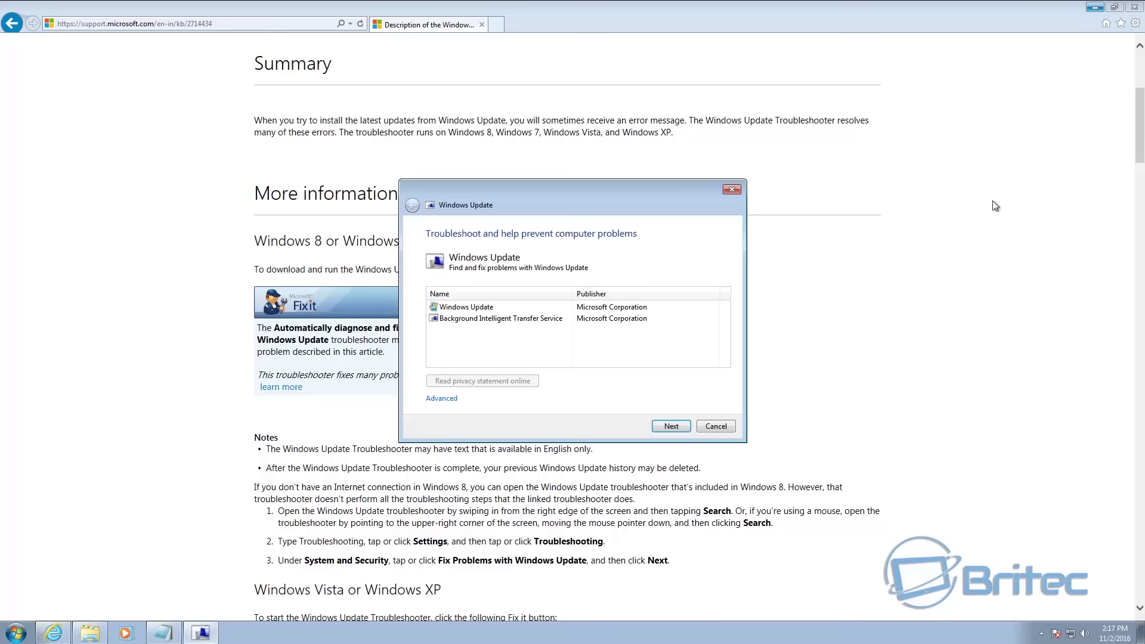
pyautogui.click(1094, 7)
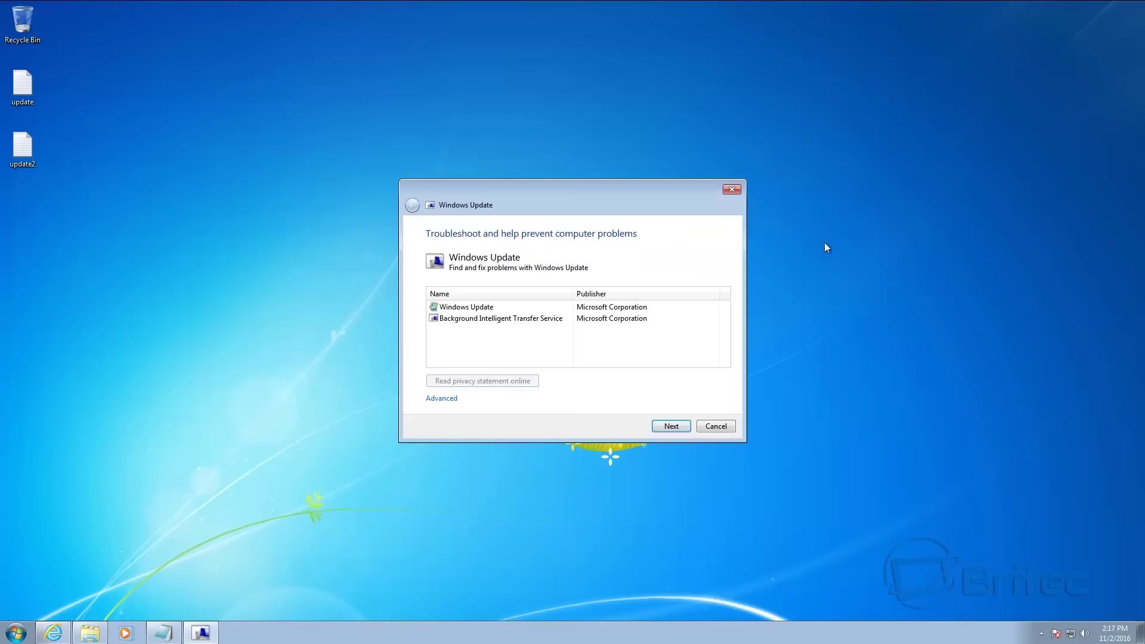
# Search the Control Panel for Troubleshooting, view the built-in troubleshooters page, and close it
pyautogui.click(16, 631)
pyautogui.click(36, 602)
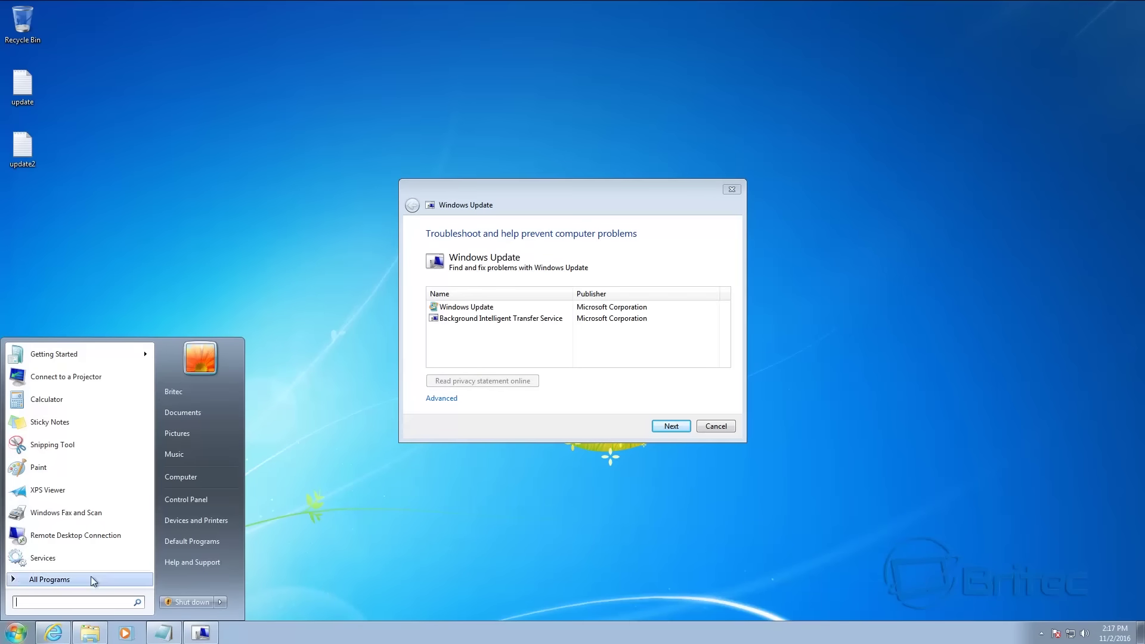
pyautogui.click(192, 498)
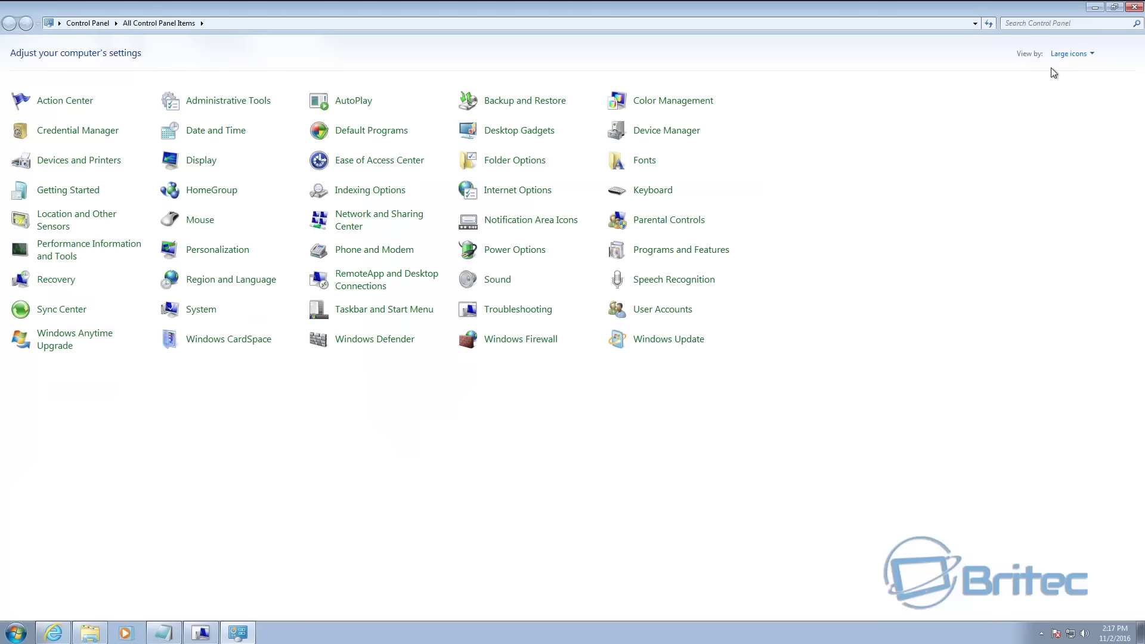
pyautogui.click(1020, 24)
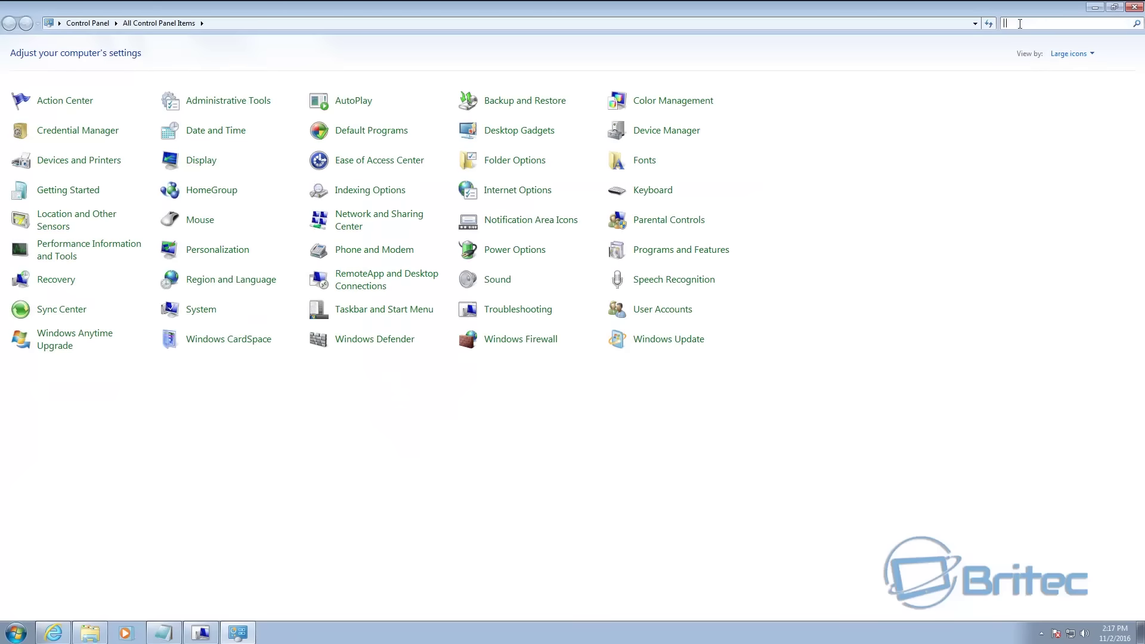
pyautogui.write('t')
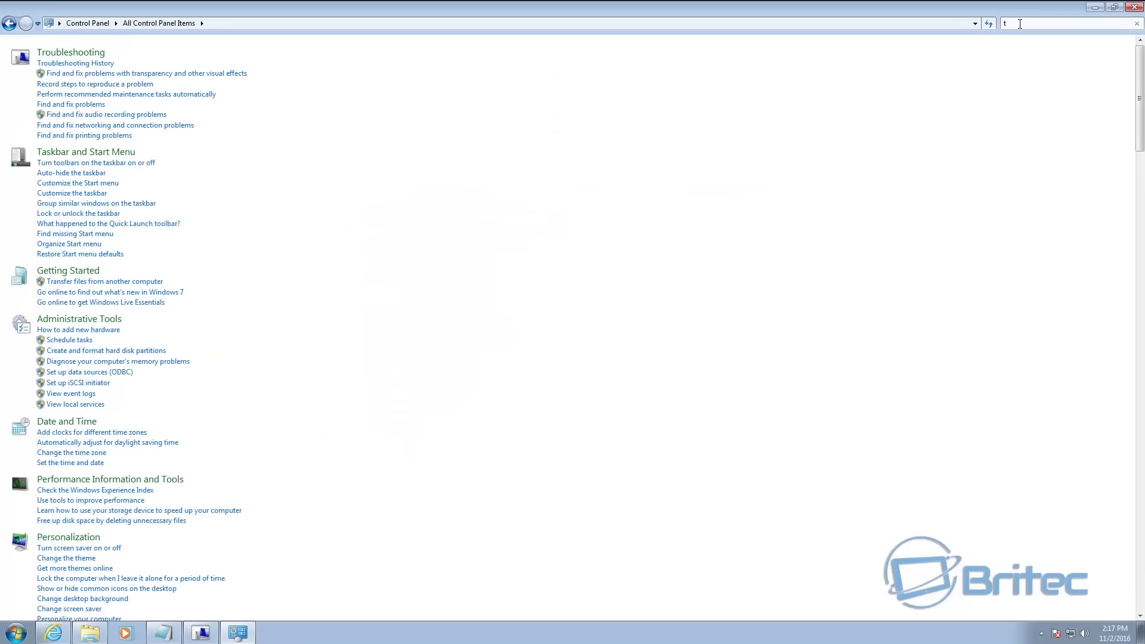
pyautogui.click(69, 53)
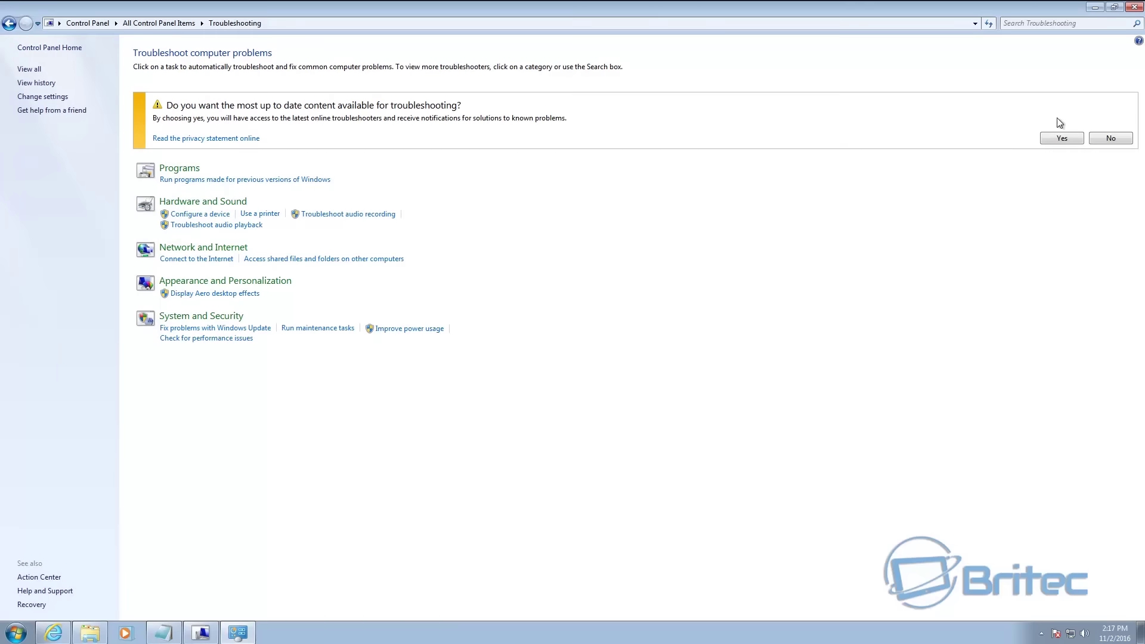
pyautogui.click(1133, 7)
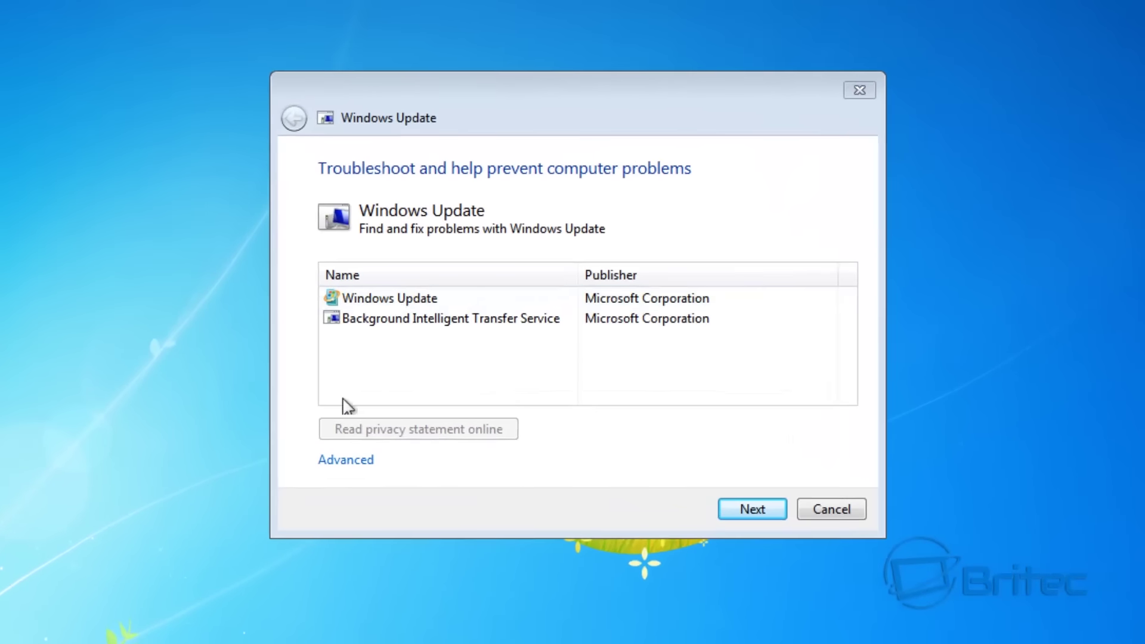
# Show the Windows Update troubleshooter's advanced options and start problem detection with Apply repairs automatically enabled
pyautogui.click(349, 460)
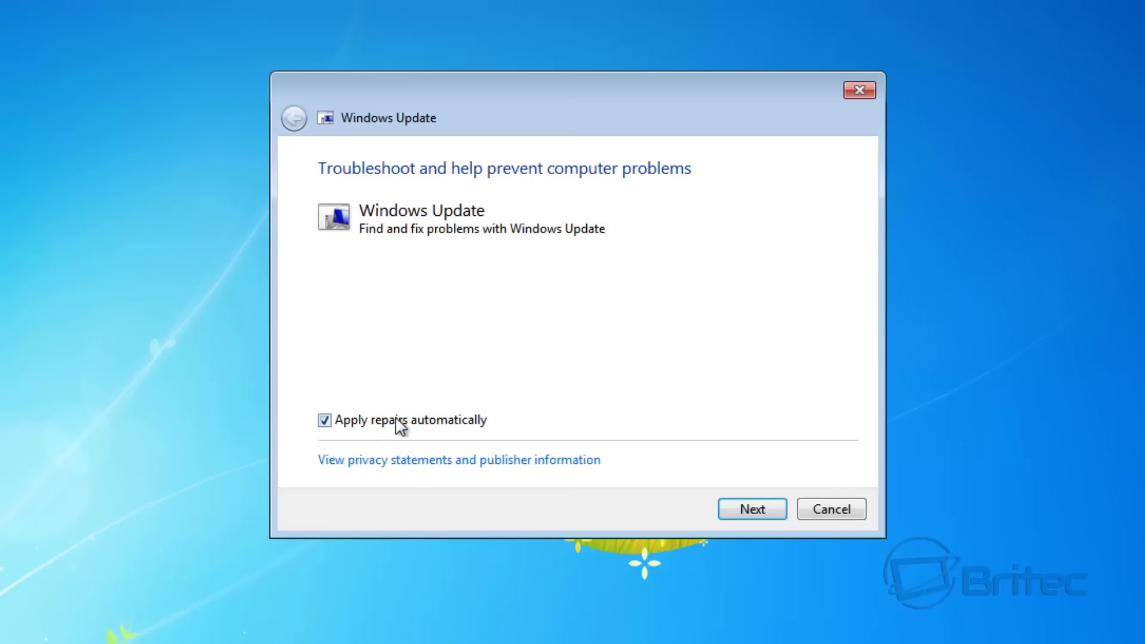
pyautogui.click(744, 510)
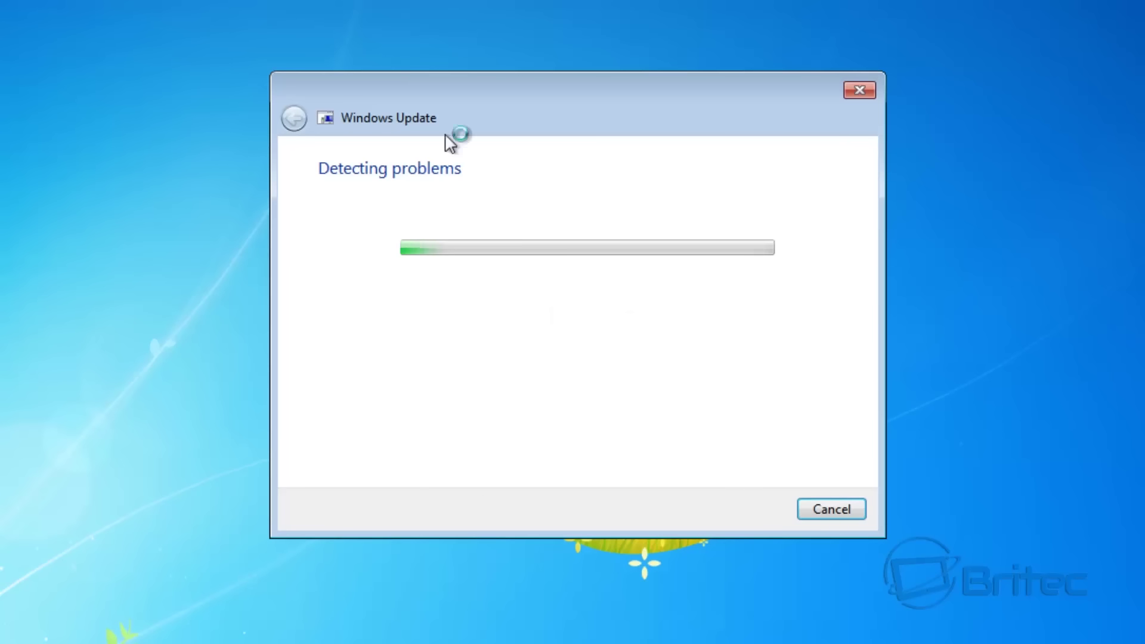
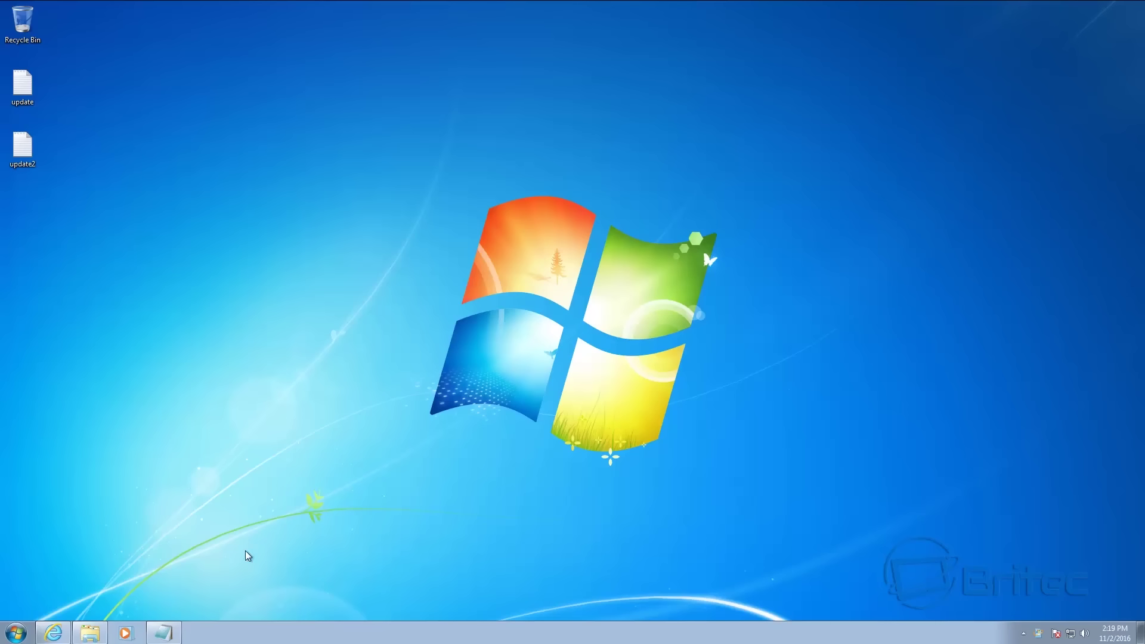
# Download WSUS Offline Update version 10.8 from download.wsusoffline.net in Internet Explorer, save wsusoffline108.zip to the Desktop, and close the browser
pyautogui.click(52, 635)
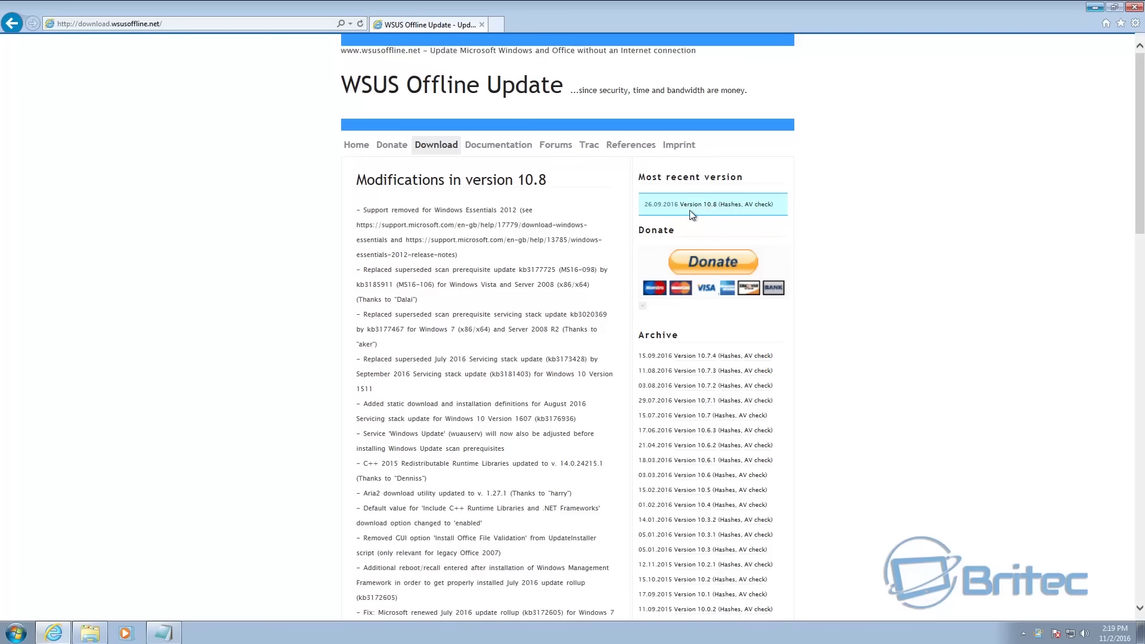
pyautogui.scroll(-2, 690, 210)
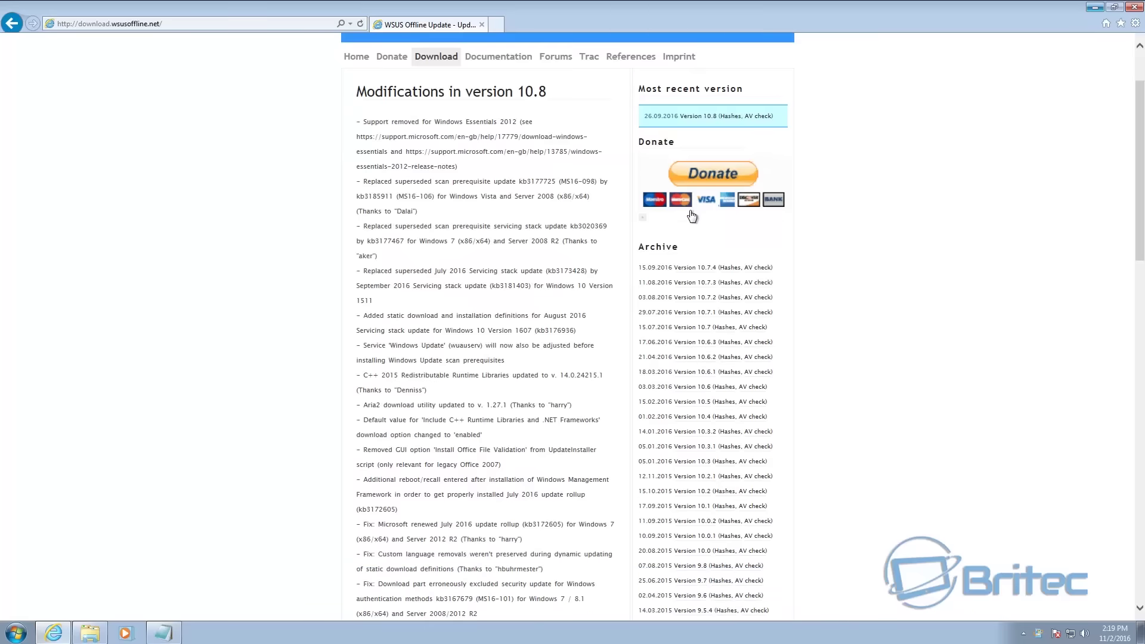
pyautogui.scroll(-20, 692, 216)
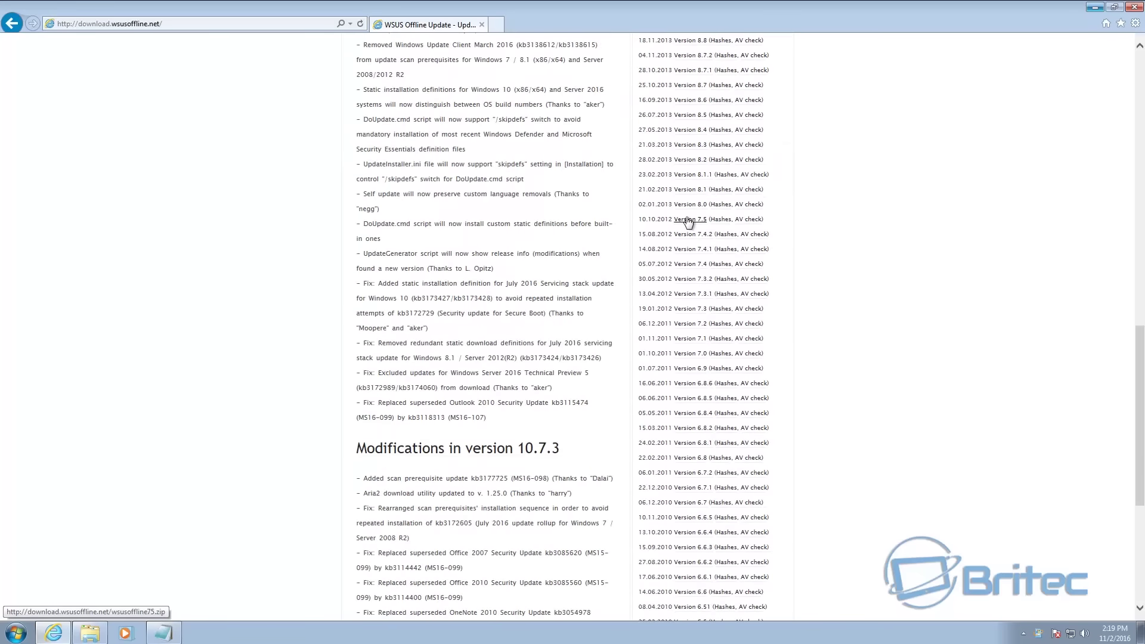
pyautogui.scroll(20, 688, 220)
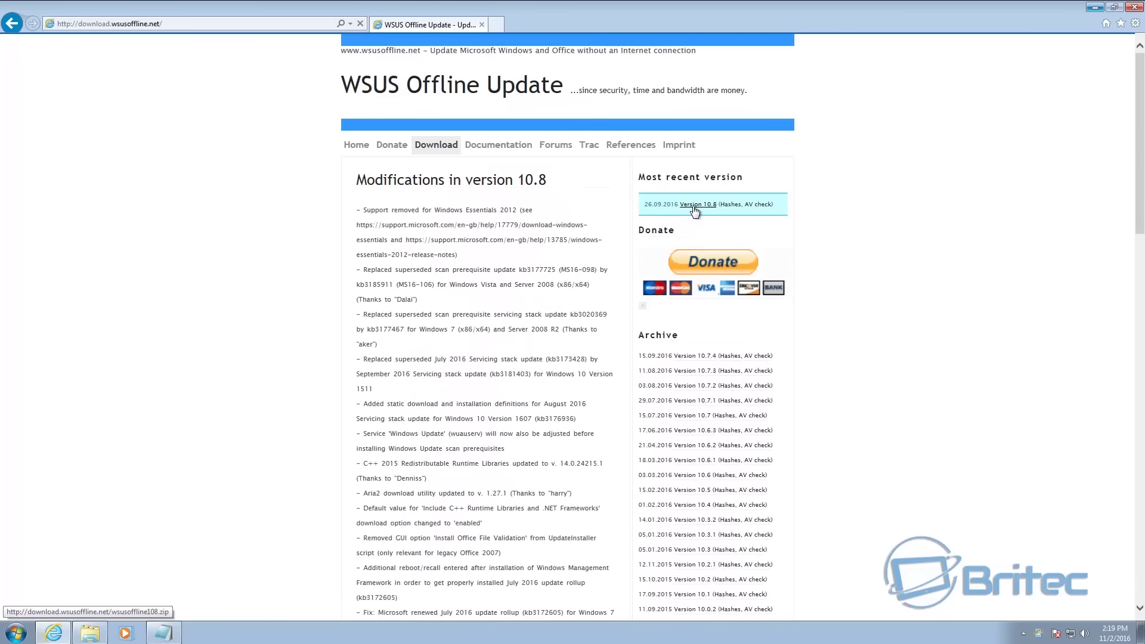
pyautogui.click(695, 206)
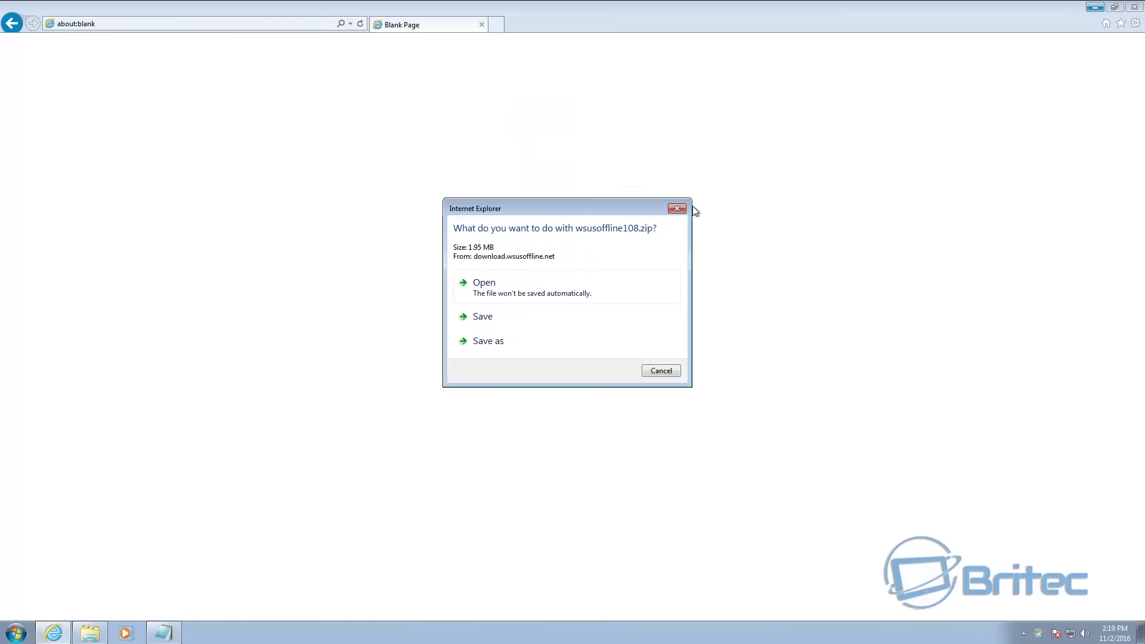
pyautogui.click(527, 338)
pyautogui.moveTo(266, 16); pyautogui.dragTo(496, 145)
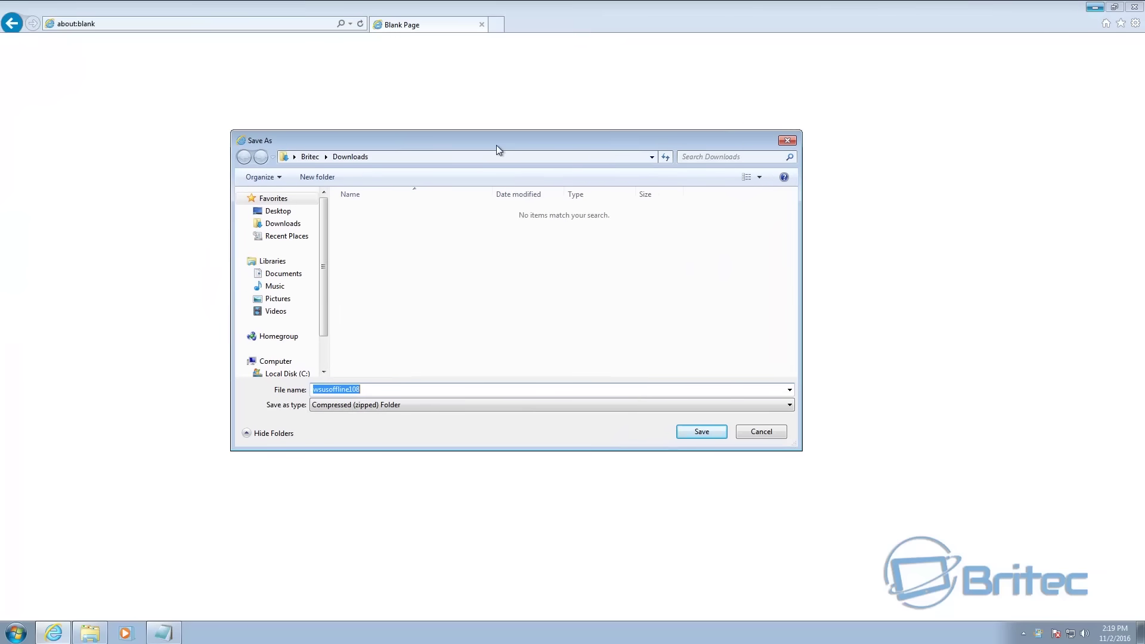
pyautogui.click(278, 211)
pyautogui.click(719, 433)
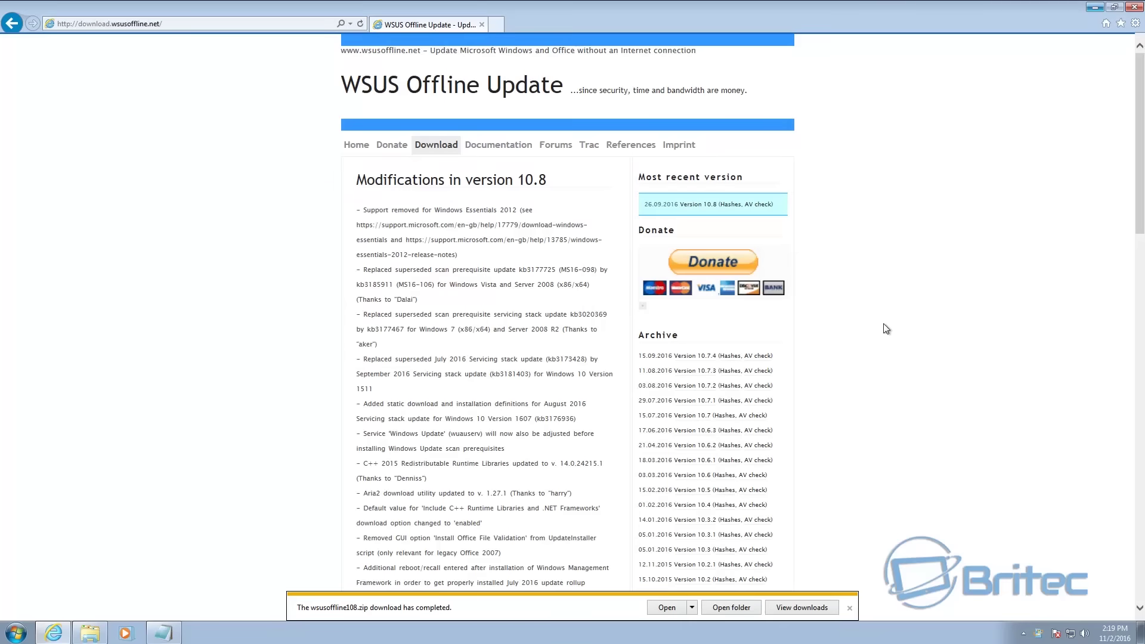
pyautogui.click(1134, 7)
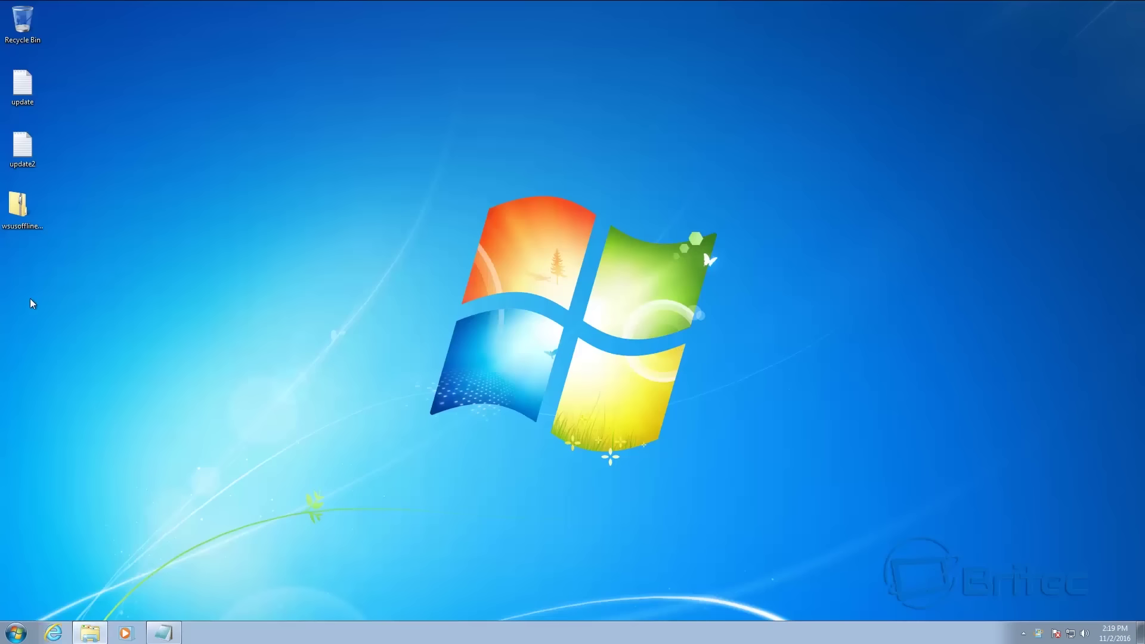
# Extract the wsusoffline folder from the wsusoffline108 archive to the desktop, close the archive, and place the folder beside it
pyautogui.moveTo(16, 203); pyautogui.dragTo(481, 149)
pyautogui.doubleClick(435, 270)
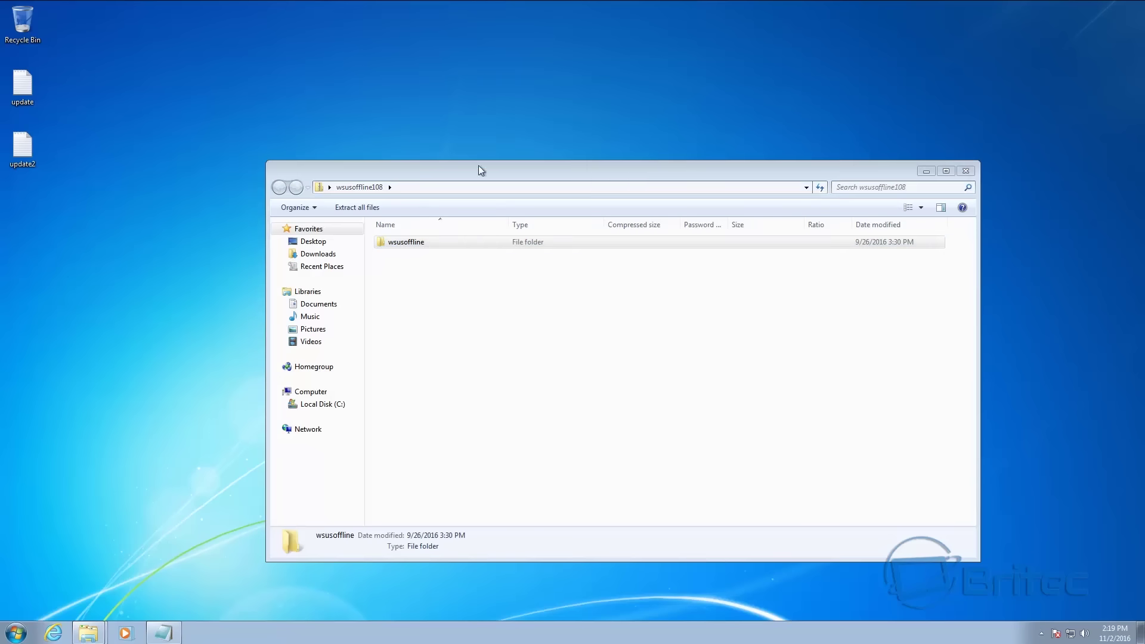
pyautogui.click(965, 171)
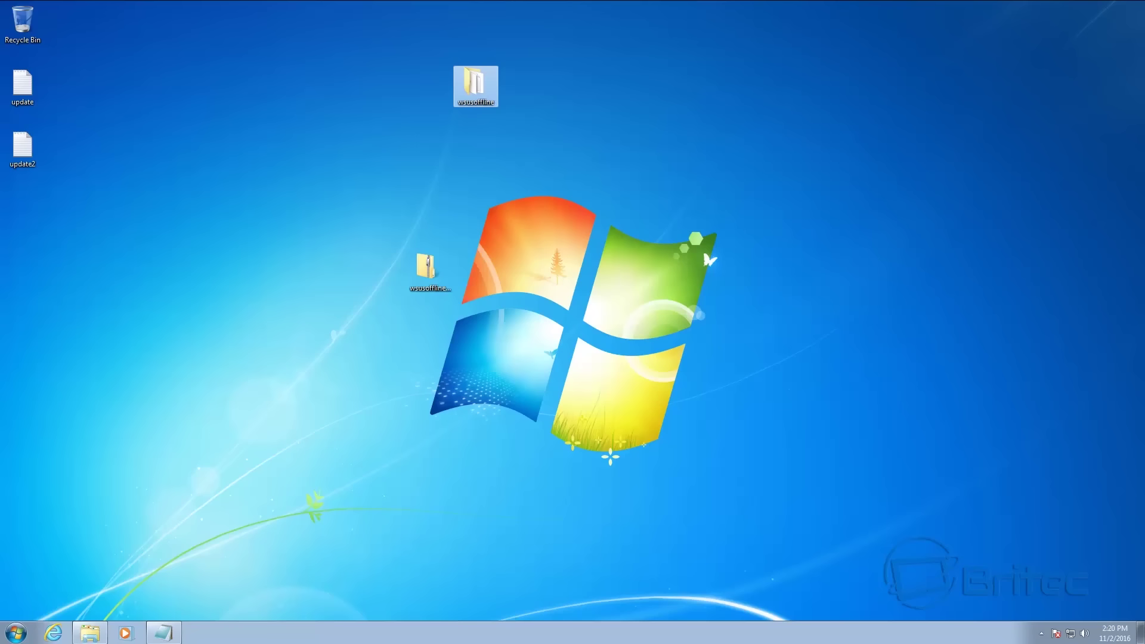
pyautogui.moveTo(475, 88); pyautogui.dragTo(521, 273)
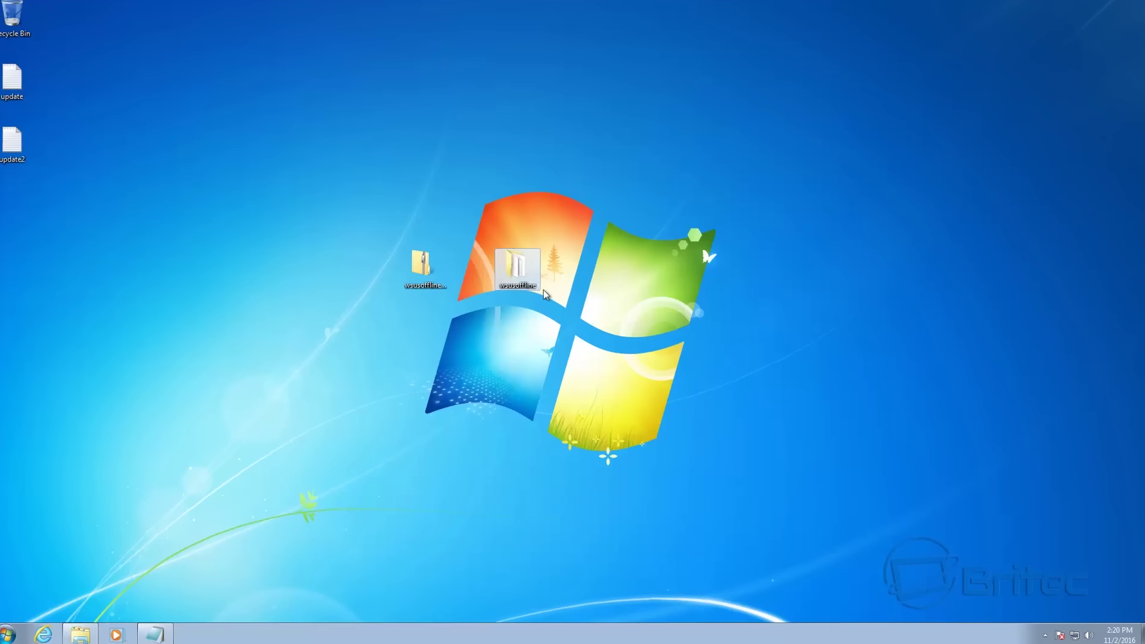
# Run the UpdateGenerator application from the wsusoffline folder and accept the security warning
pyautogui.doubleClick(516, 269)
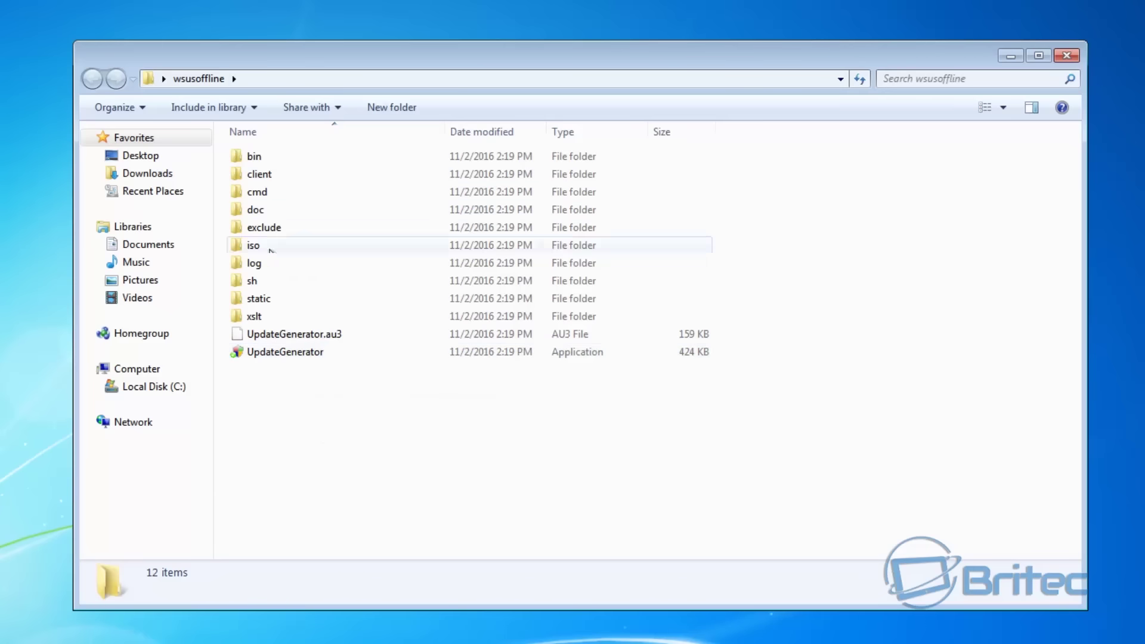
pyautogui.doubleClick(298, 358)
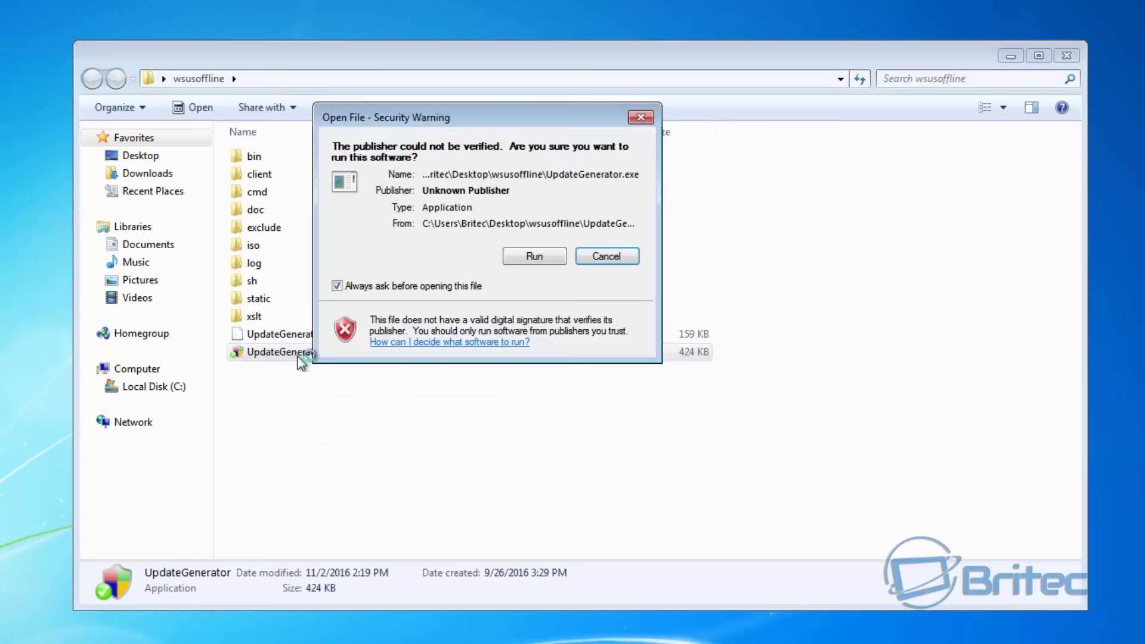
pyautogui.click(529, 256)
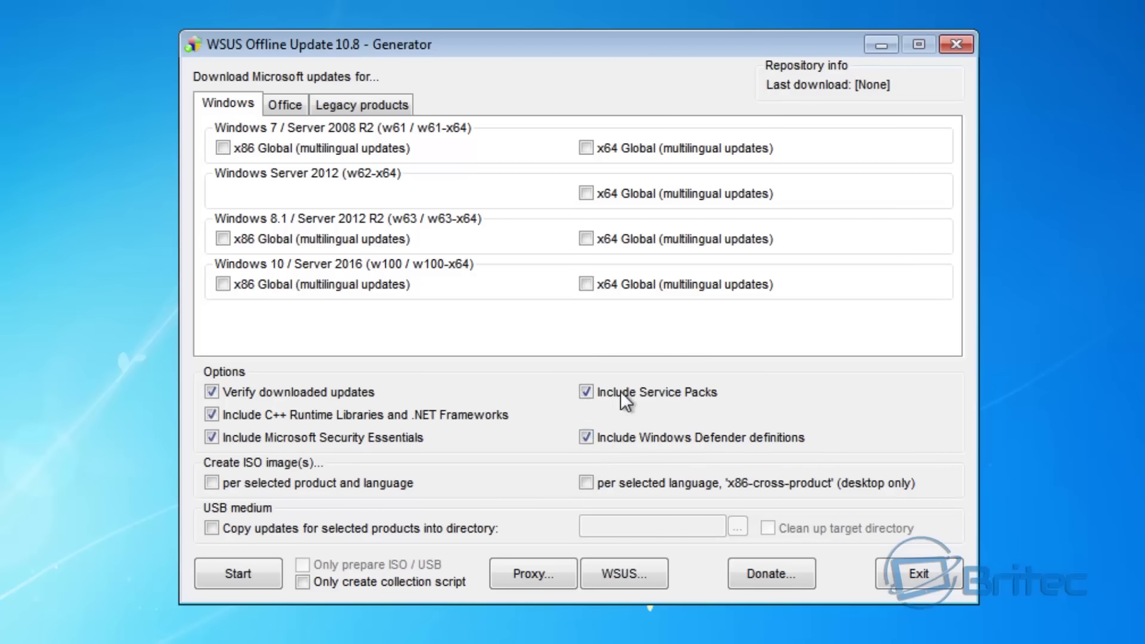
# Review the Office and Legacy products options, and select x64 Global (multilingual updates) for Windows 7 / Server 2008 R2
pyautogui.click(285, 105)
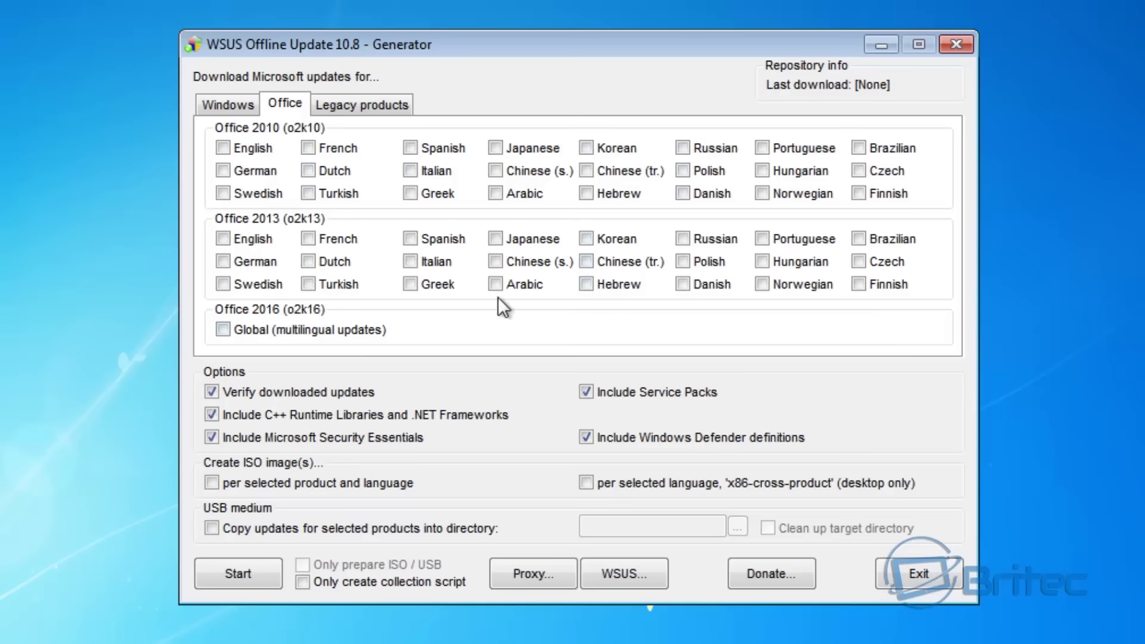
pyautogui.click(334, 108)
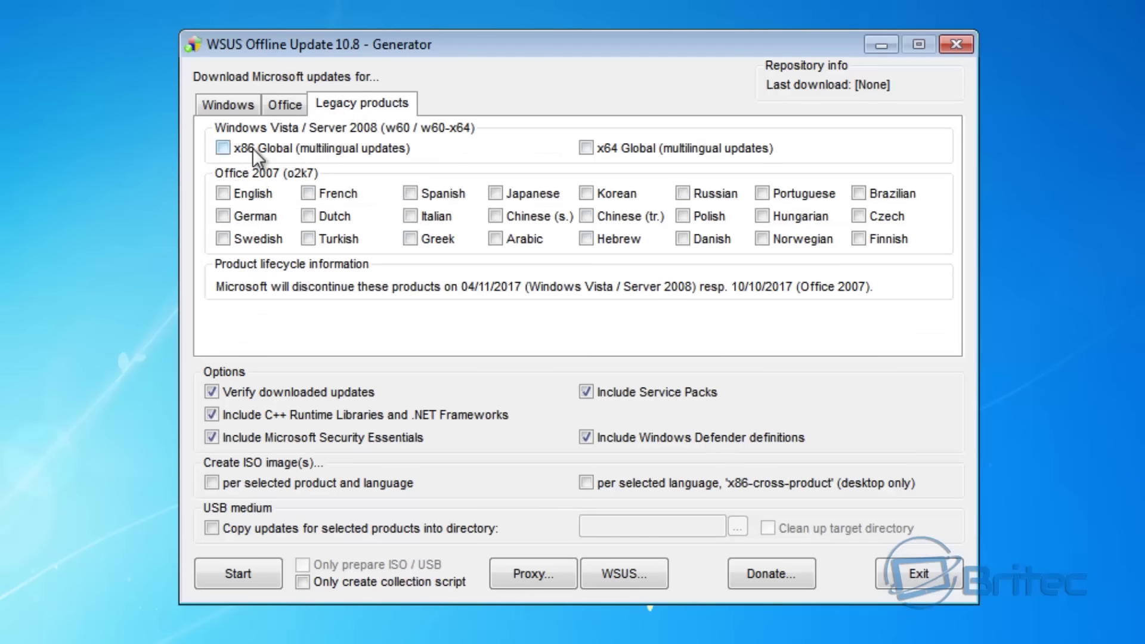
pyautogui.click(219, 108)
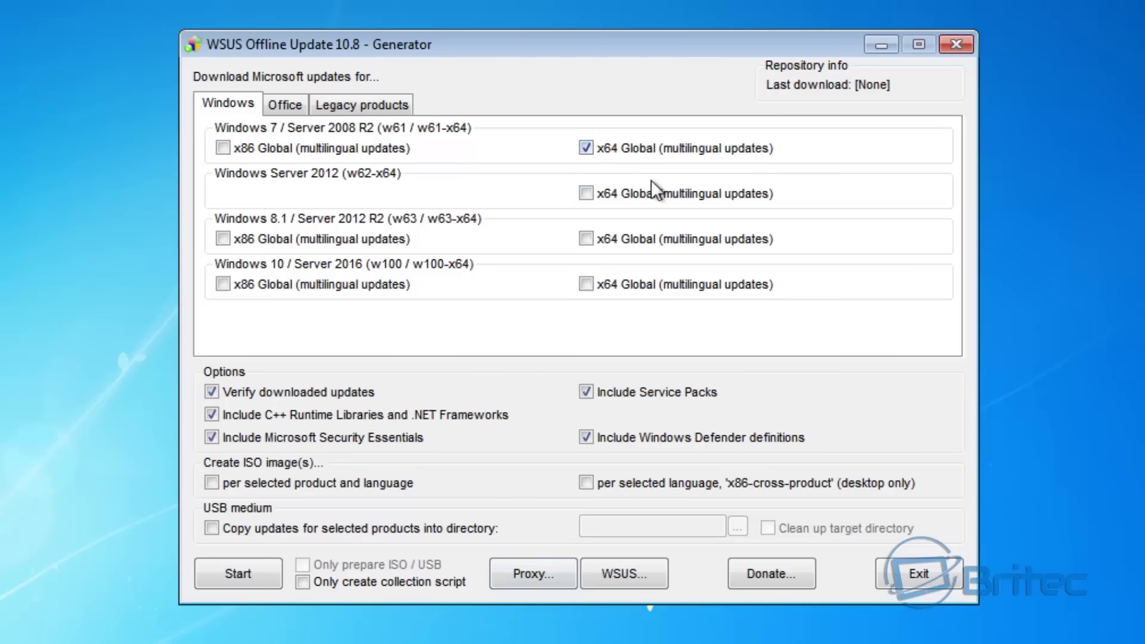
# Start the update download for Windows 7 x64, bring its console window into view, and close the WSUS Offline Update Generator
pyautogui.click(241, 574)
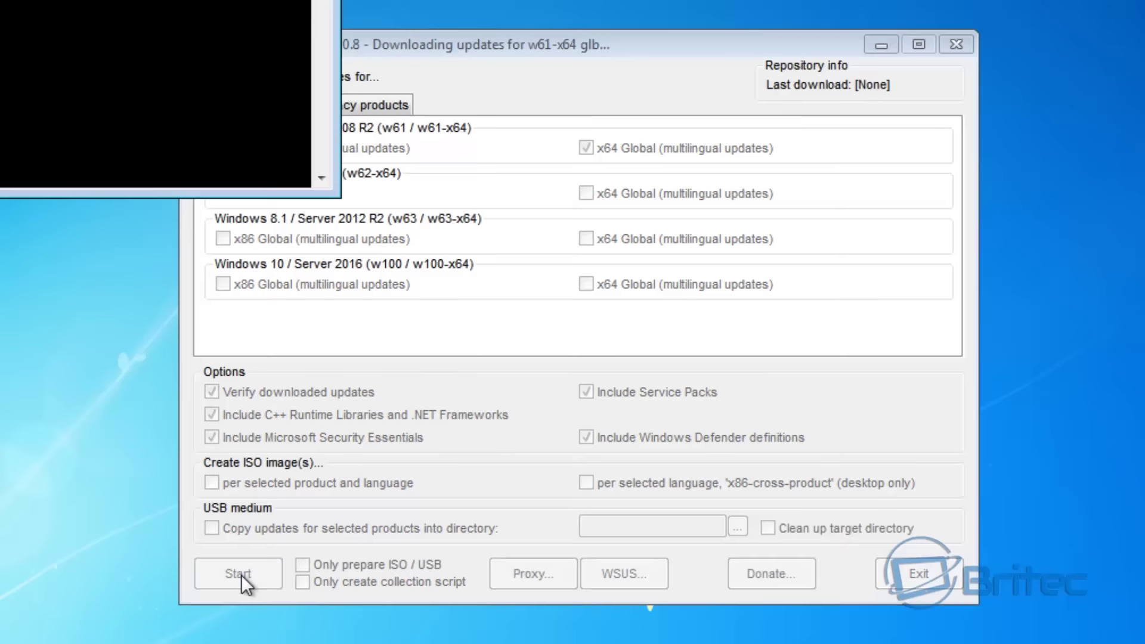
pyautogui.moveTo(36, 3); pyautogui.dragTo(666, 155)
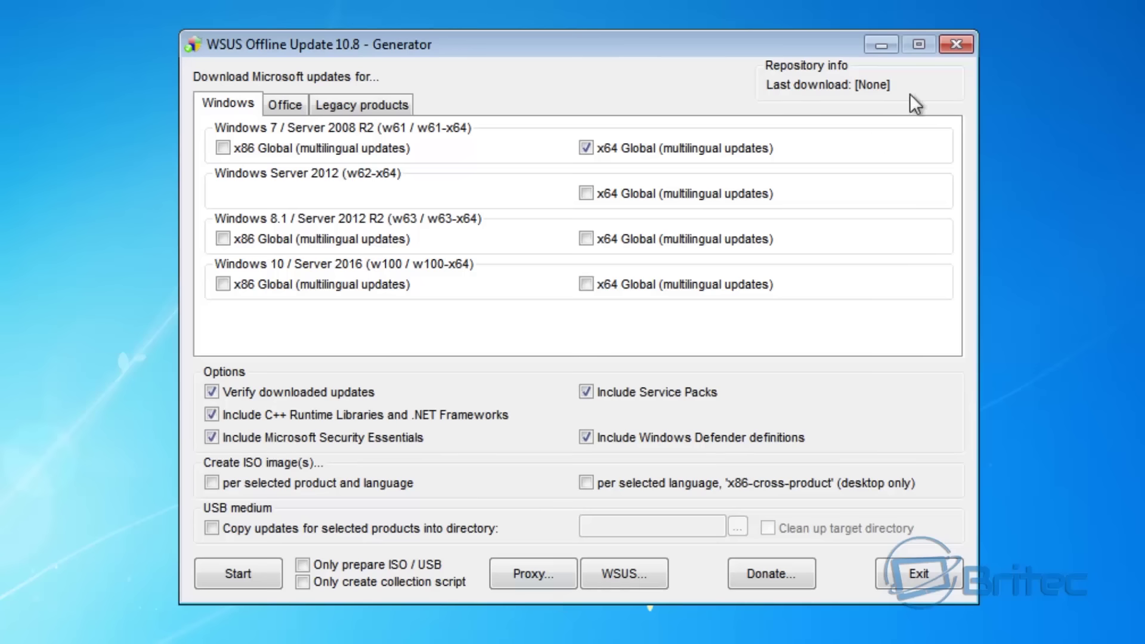
pyautogui.click(954, 44)
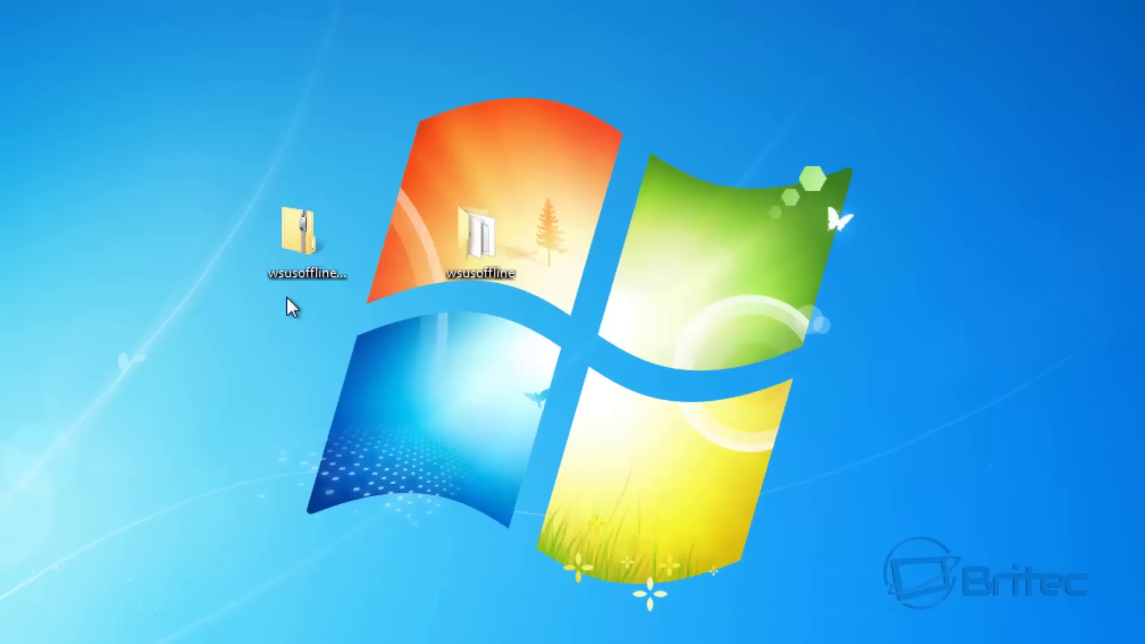
# Run the UpdateInstaller application from the client folder inside wsusoffline and allow it to make changes to the computer
pyautogui.doubleClick(455, 246)
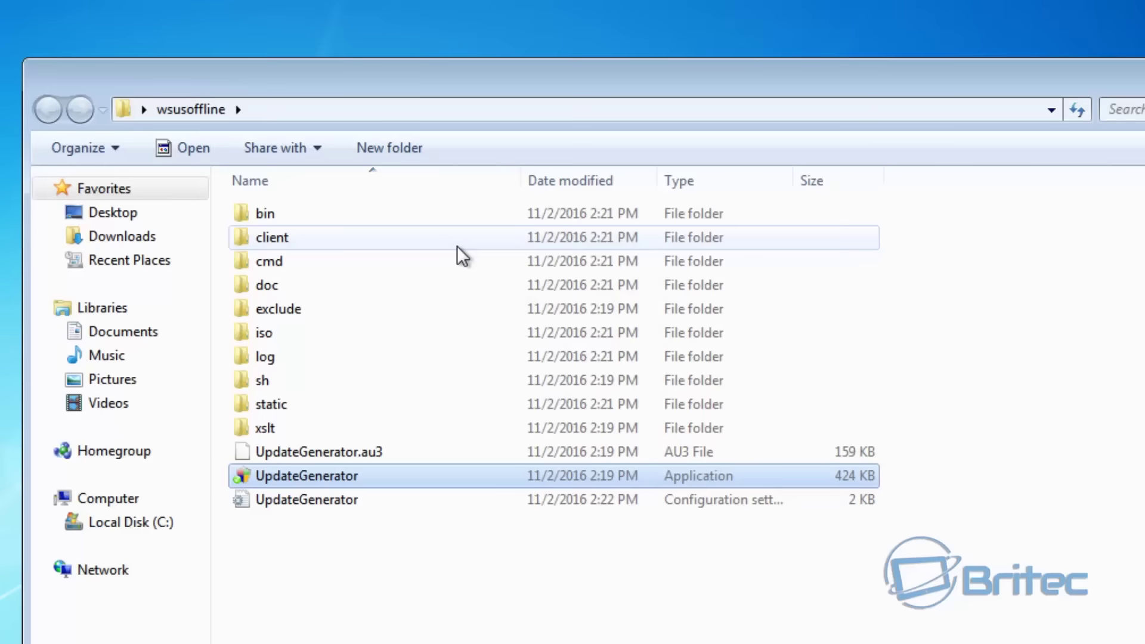
pyautogui.doubleClick(277, 196)
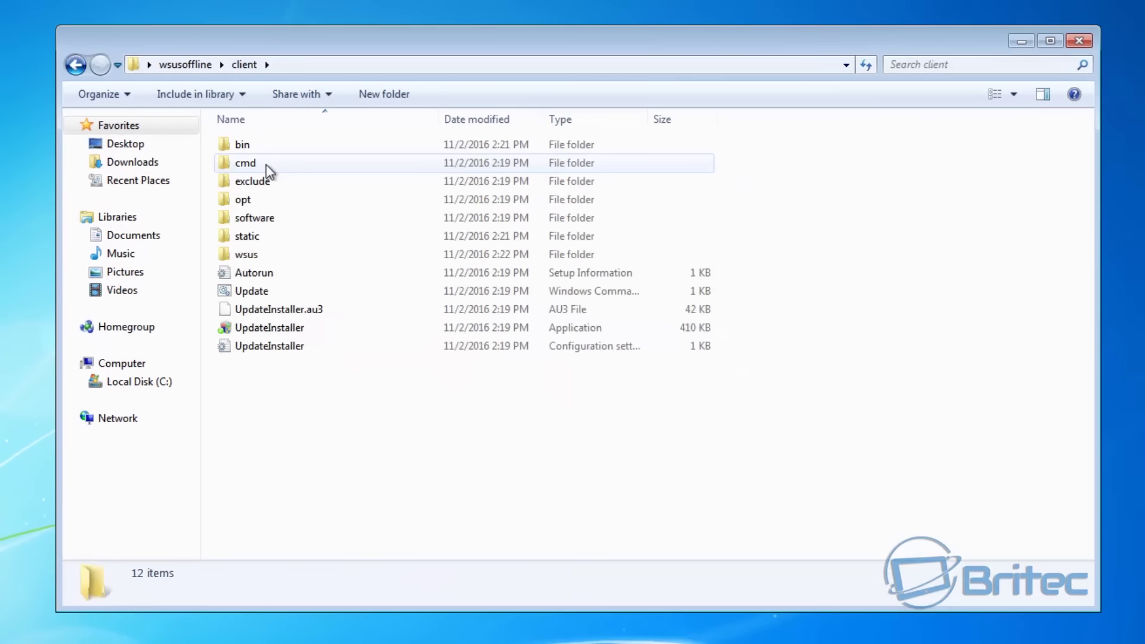
pyautogui.doubleClick(285, 330)
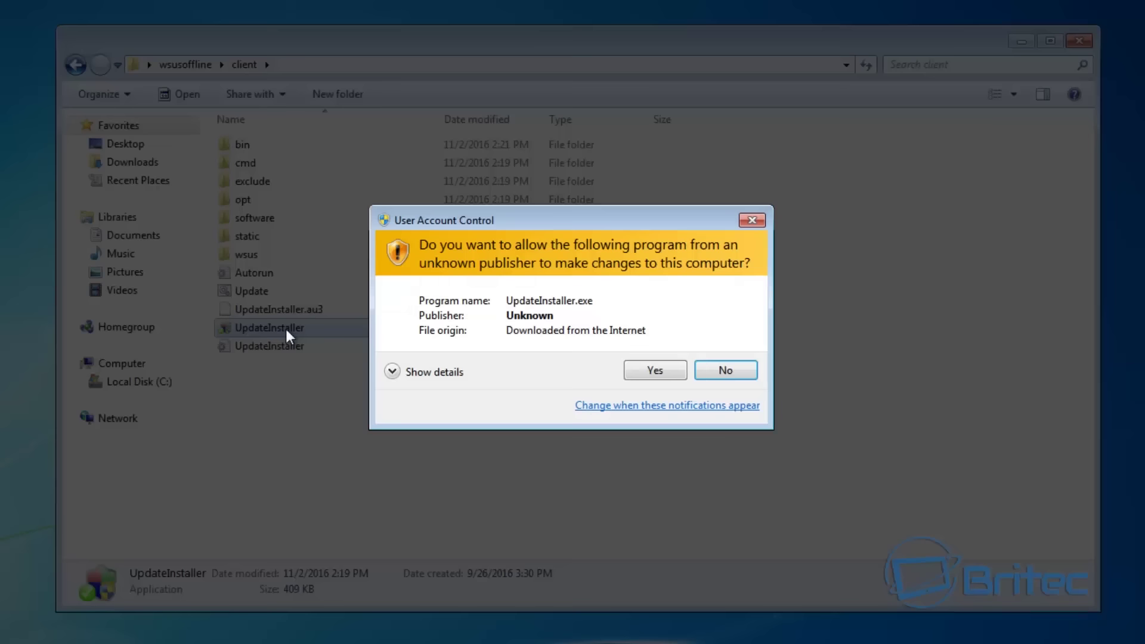
pyautogui.click(646, 374)
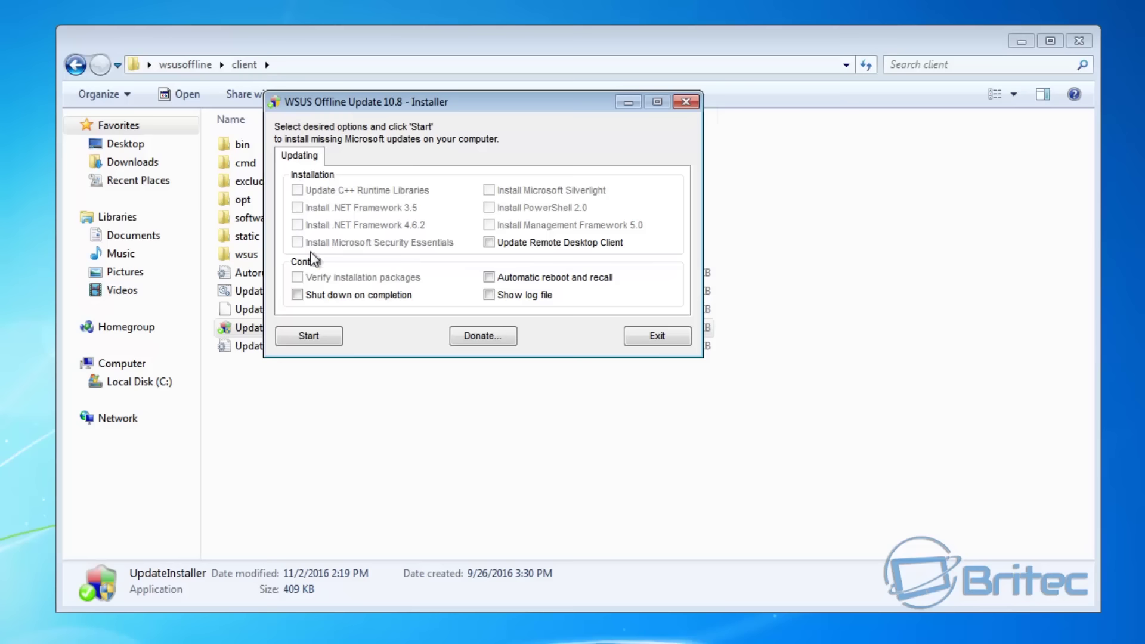
# Try the Automatic reboot and recall option but decline disabling UAC, then exit the installer and close the client folder
pyautogui.click(489, 278)
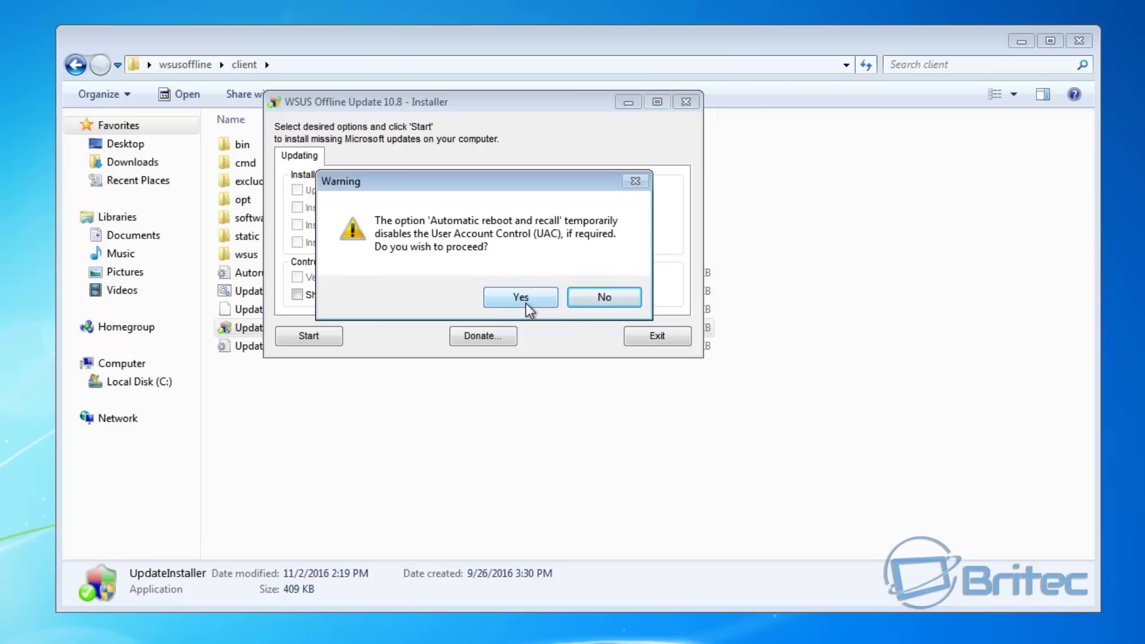
pyautogui.click(603, 301)
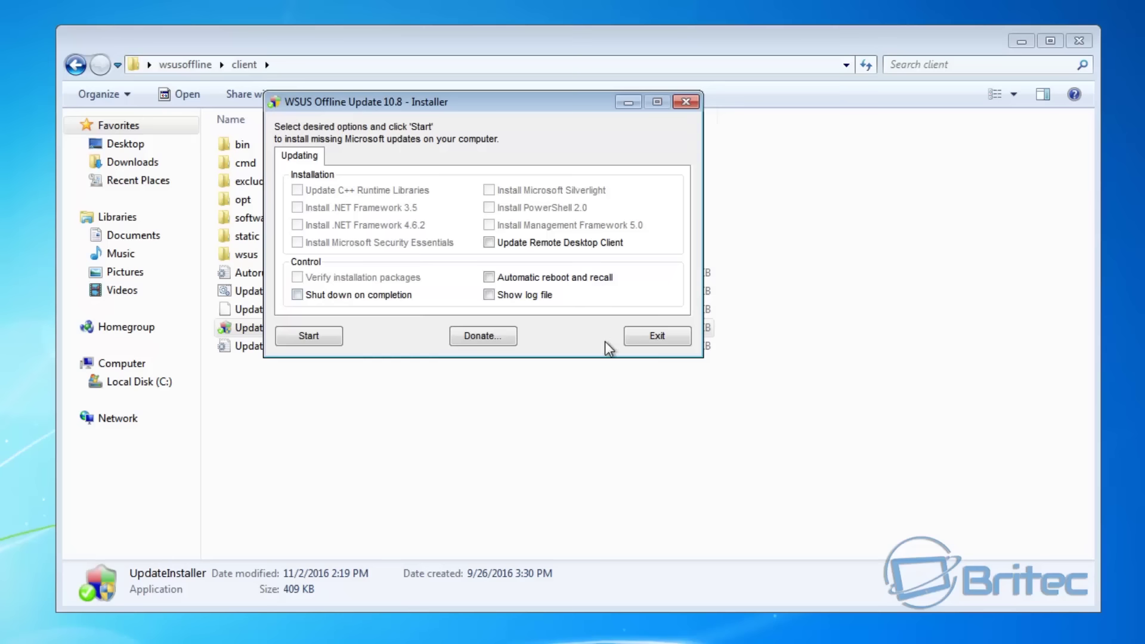
pyautogui.click(658, 335)
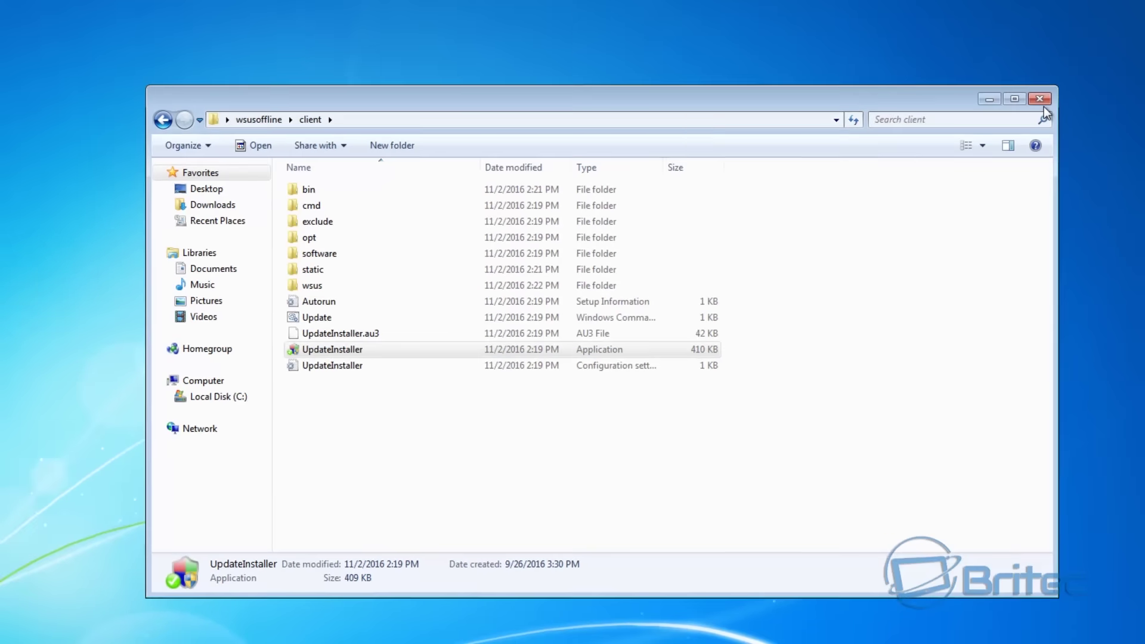
pyautogui.click(1041, 101)
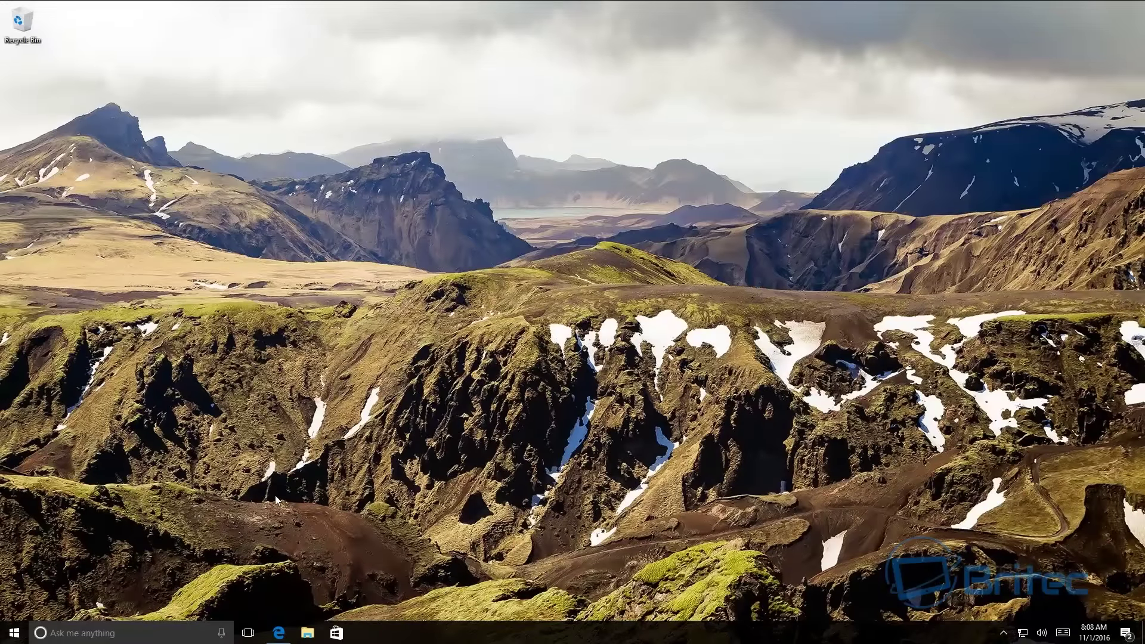
# Switch to Microsoft Edge on the Windows 10 machine, request the Windows Update Troubleshooter download from the Microsoft support page, and minimize the browser
pyautogui.click(279, 636)
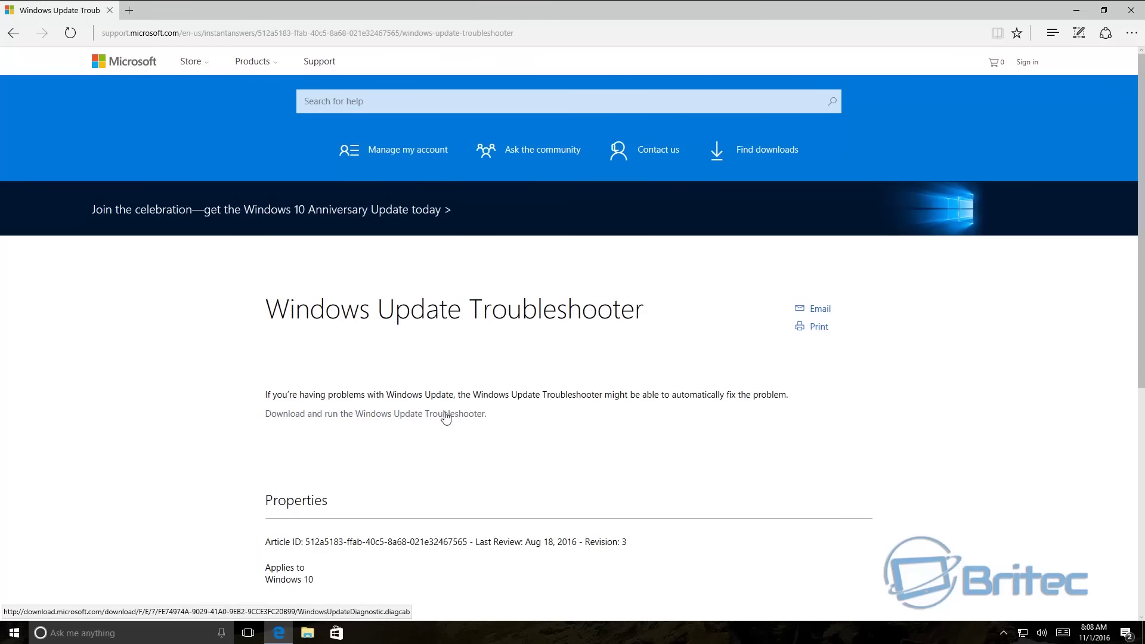
pyautogui.scroll(-3, 443, 417)
pyautogui.scroll(3, 444, 423)
pyautogui.click(398, 421)
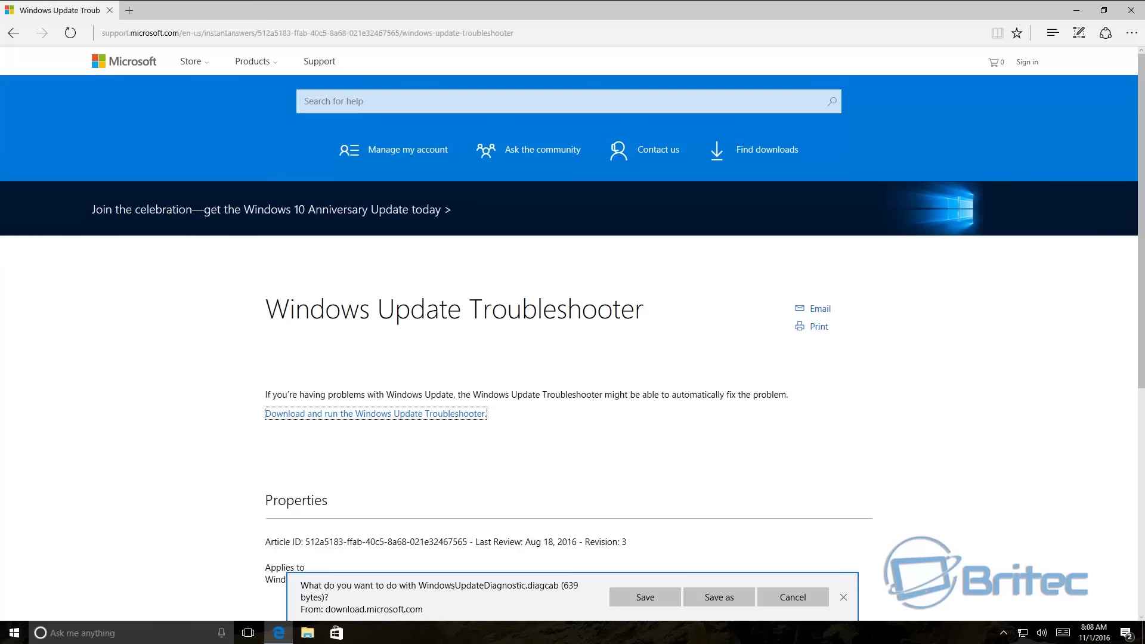
pyautogui.click(1077, 10)
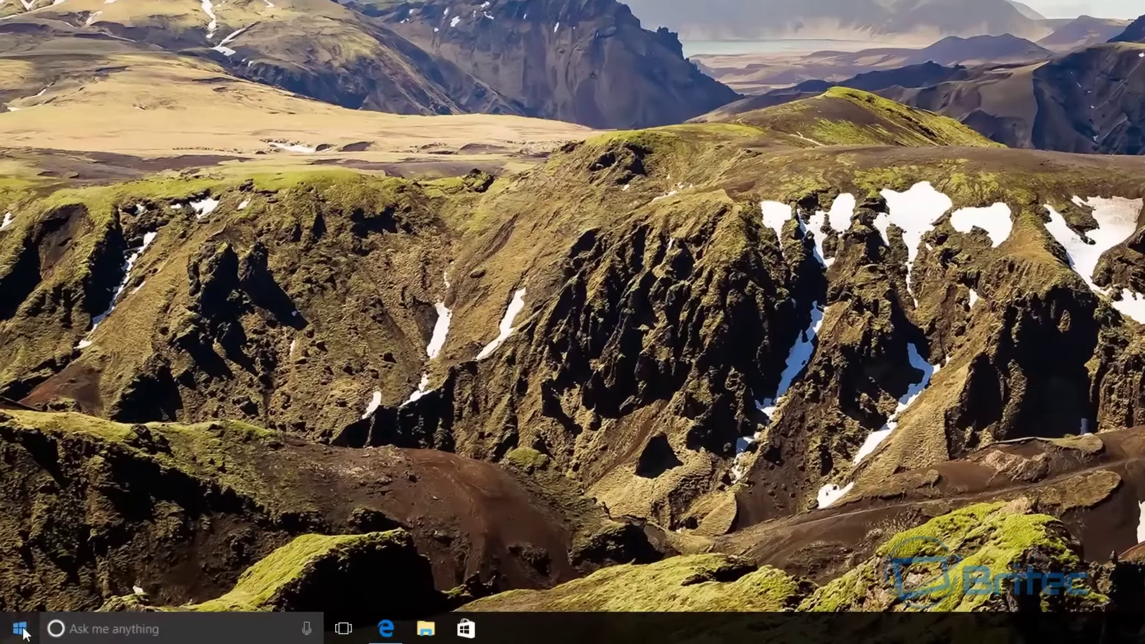
# Search Windows for "trouble", open Troubleshooting, view the full list of troubleshooters, and close the window
pyautogui.click(91, 637)
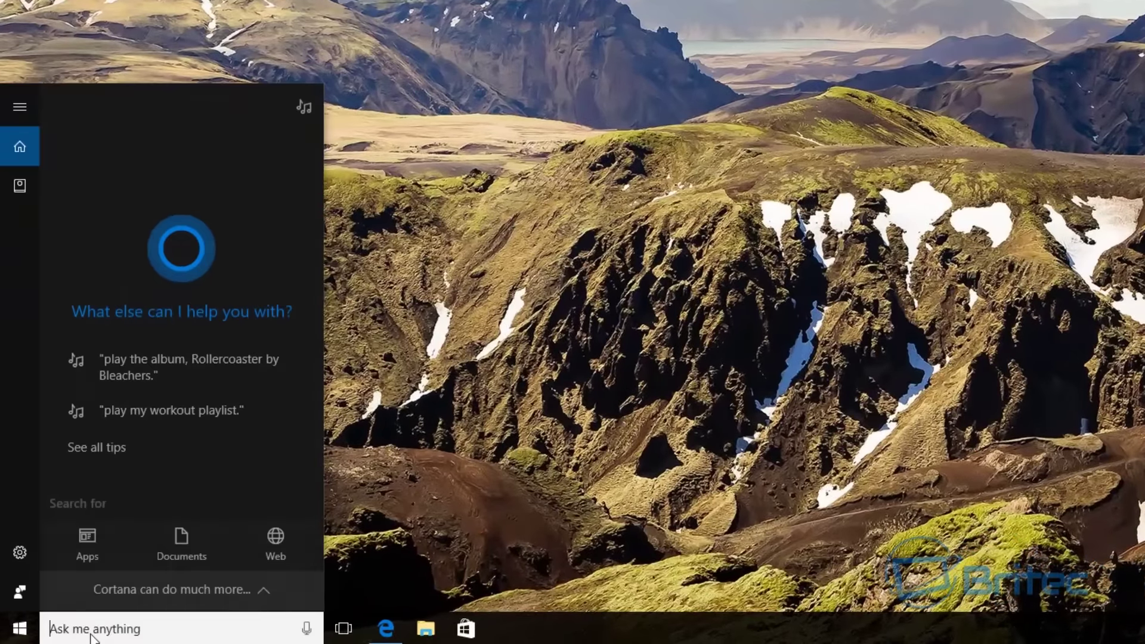
pyautogui.write('trouble')
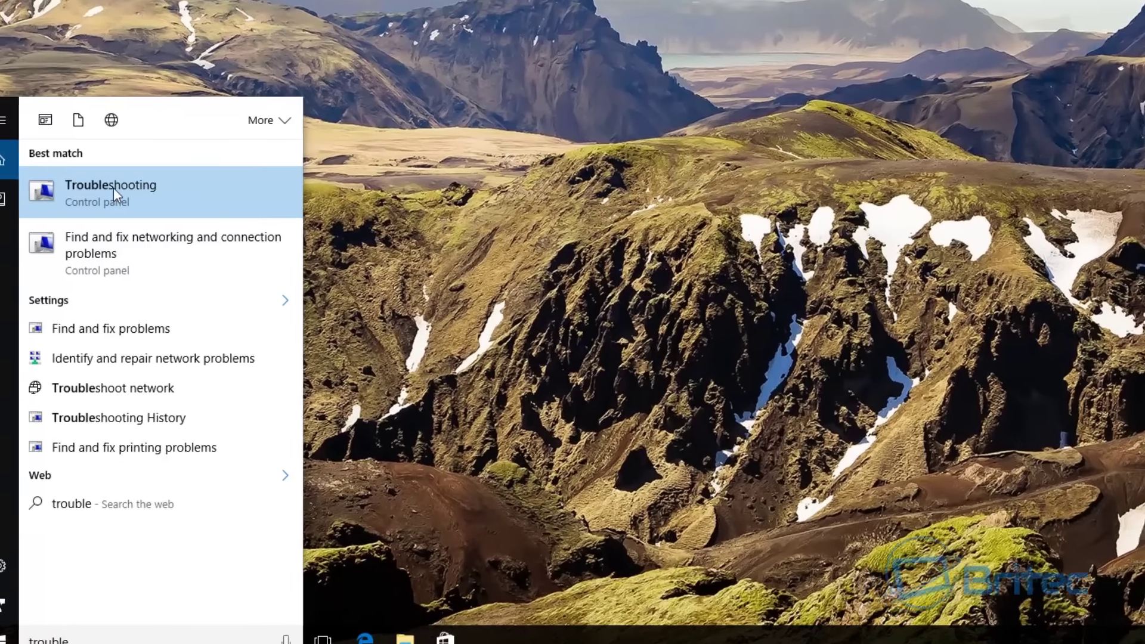
pyautogui.click(95, 185)
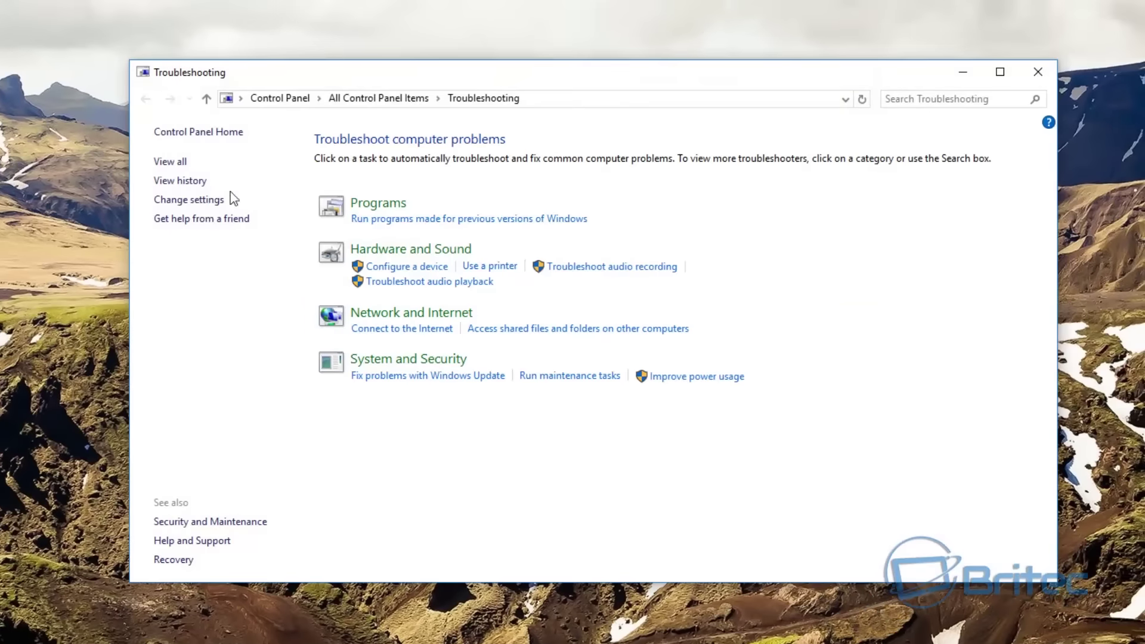
pyautogui.click(177, 164)
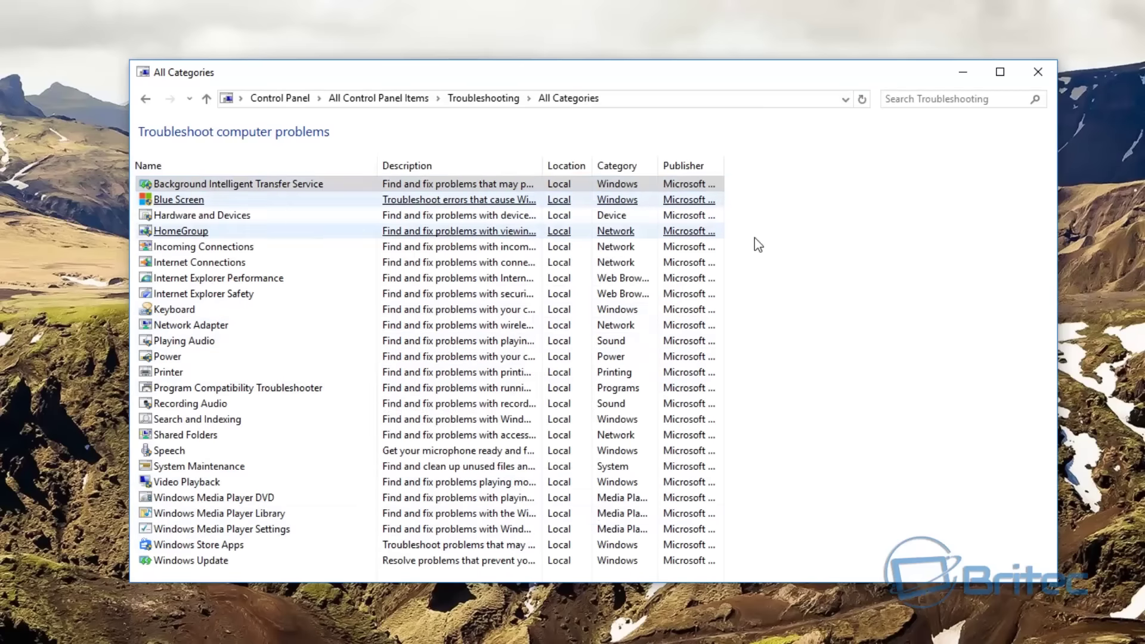
pyautogui.click(1038, 71)
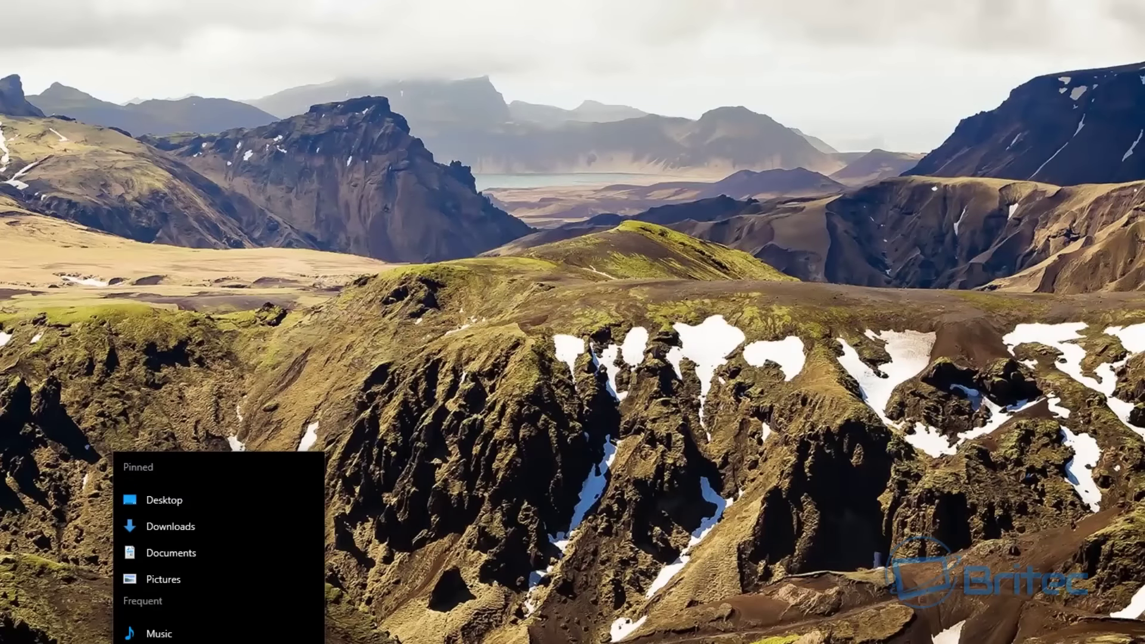
# Examine the contents of the SoftwareDistribution folder under Windows on Local Disk (C:) in File Explorer, and close the window
pyautogui.press('super+e')
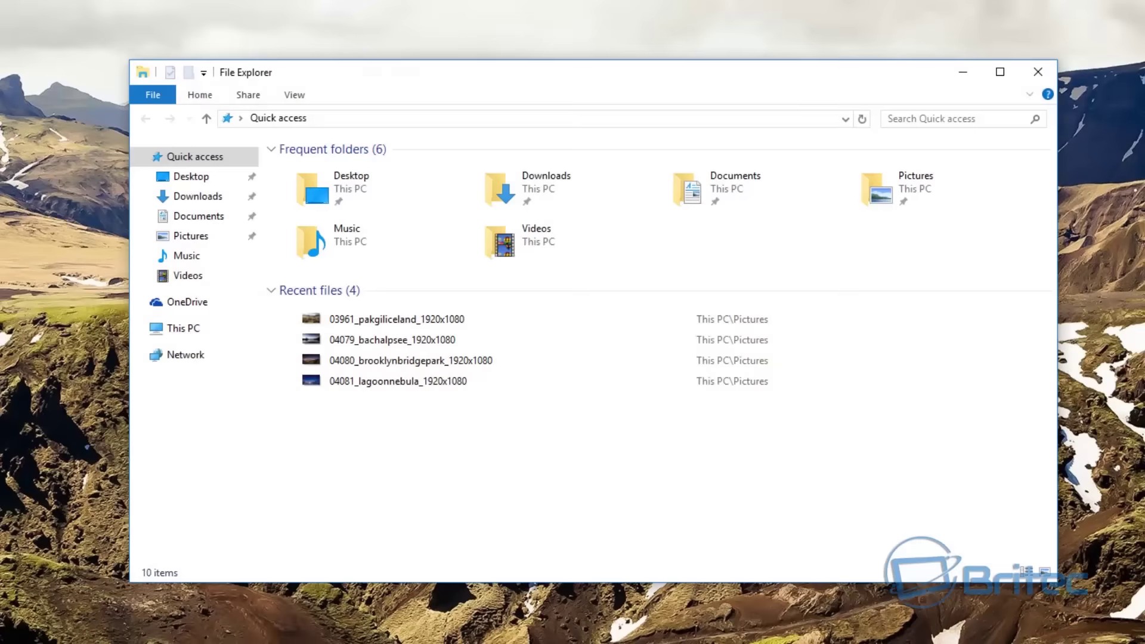
pyautogui.click(200, 328)
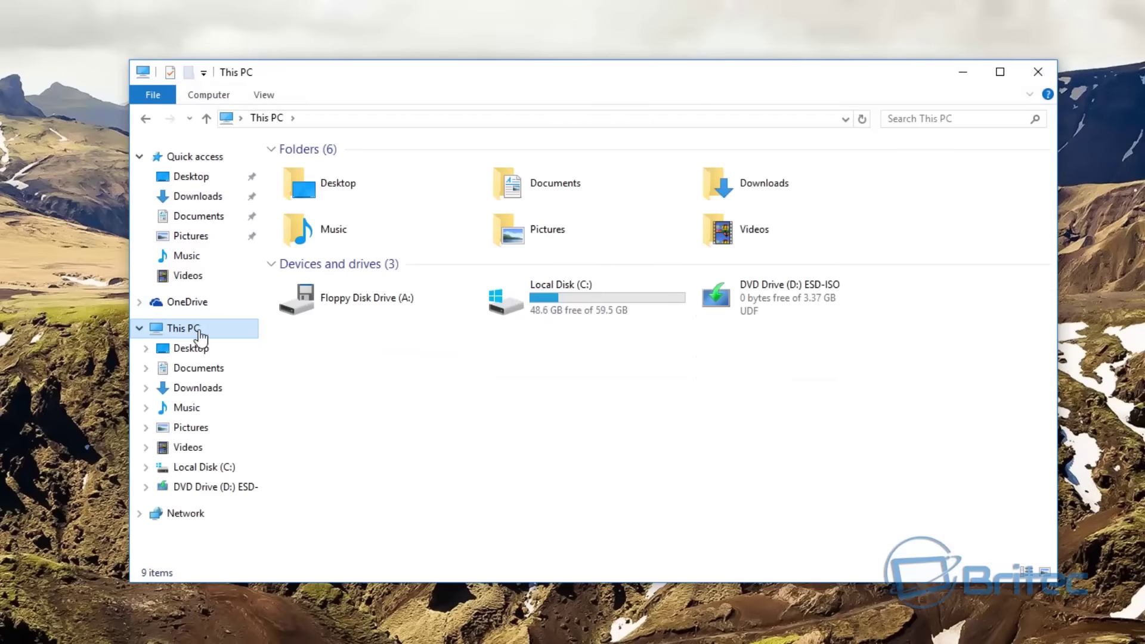
pyautogui.doubleClick(562, 302)
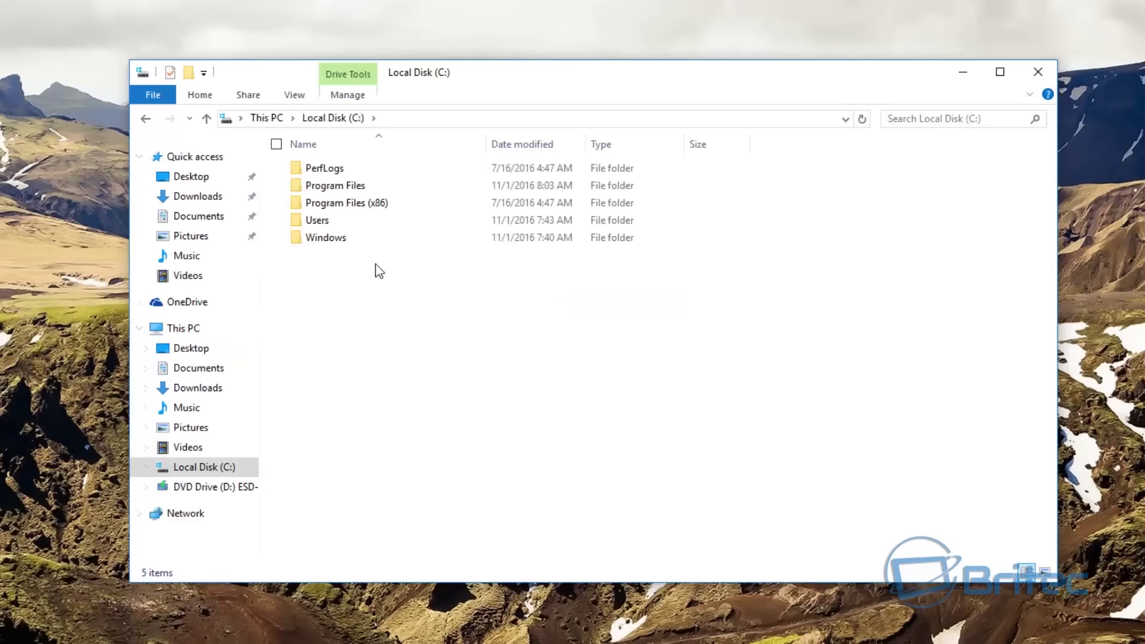
pyautogui.doubleClick(326, 238)
pyautogui.scroll(-6, 370, 422)
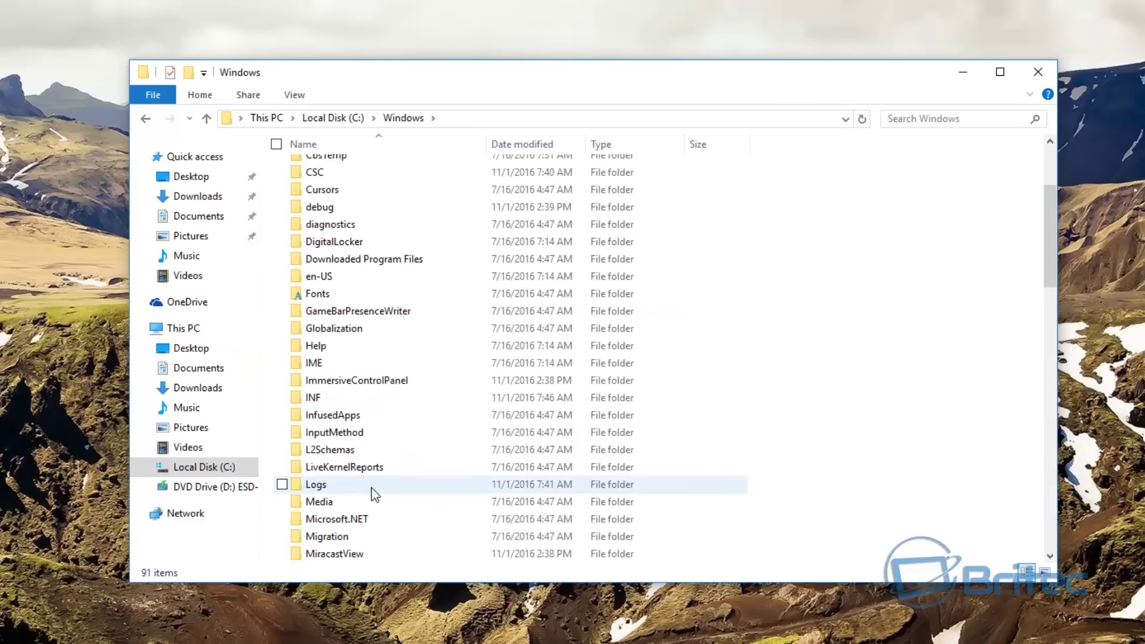
pyautogui.scroll(-3, 371, 497)
pyautogui.scroll(-2, 372, 498)
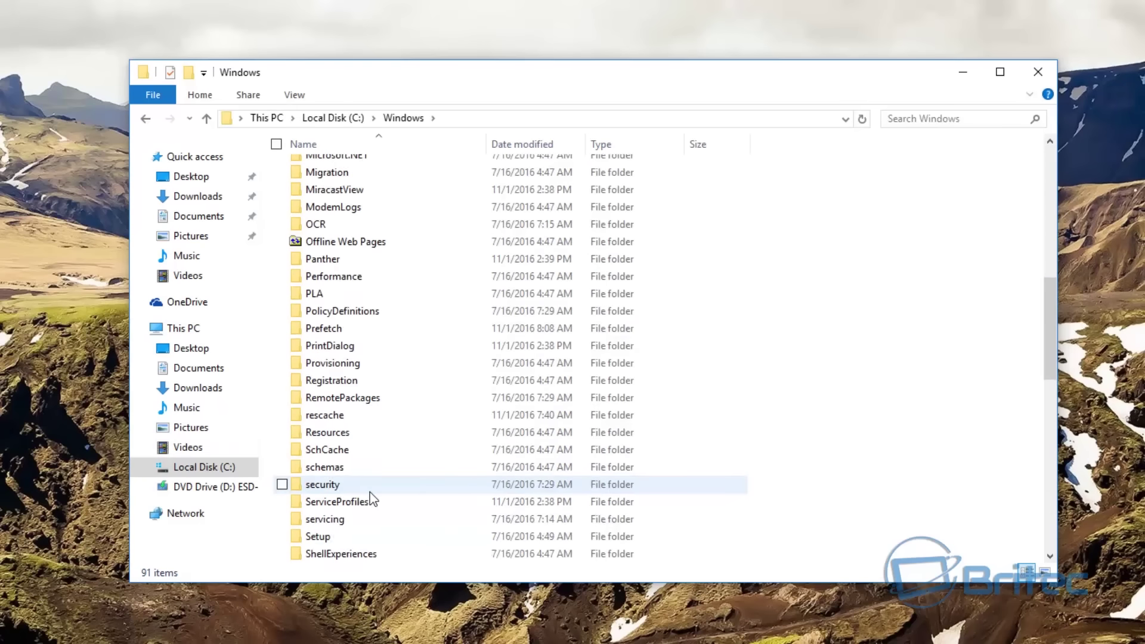
pyautogui.scroll(-1, 389, 489)
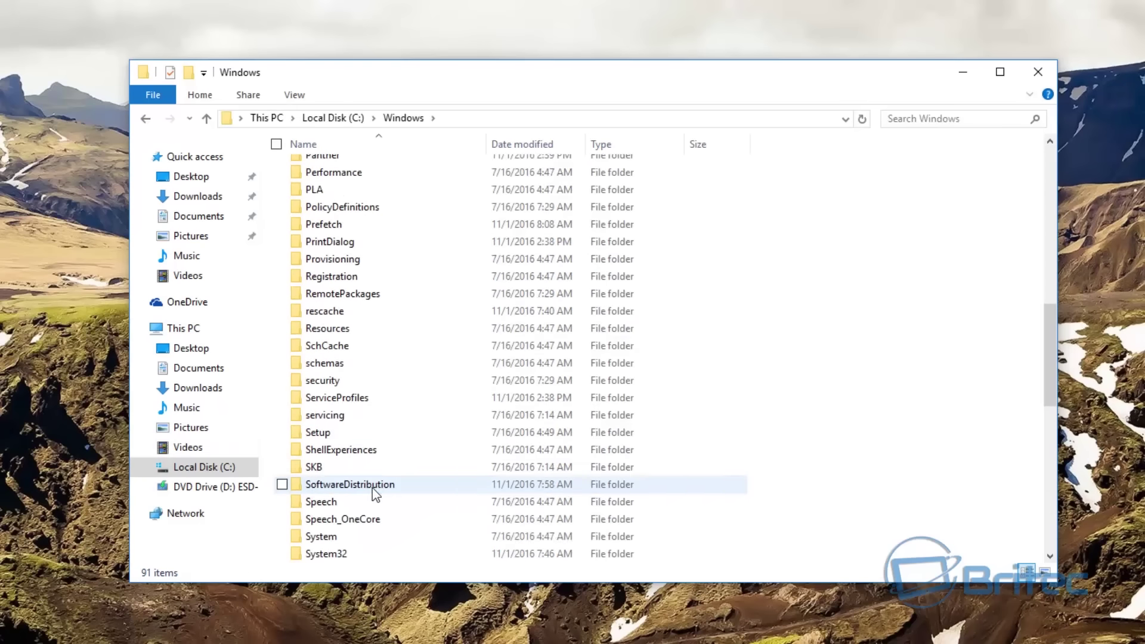
pyautogui.doubleClick(372, 488)
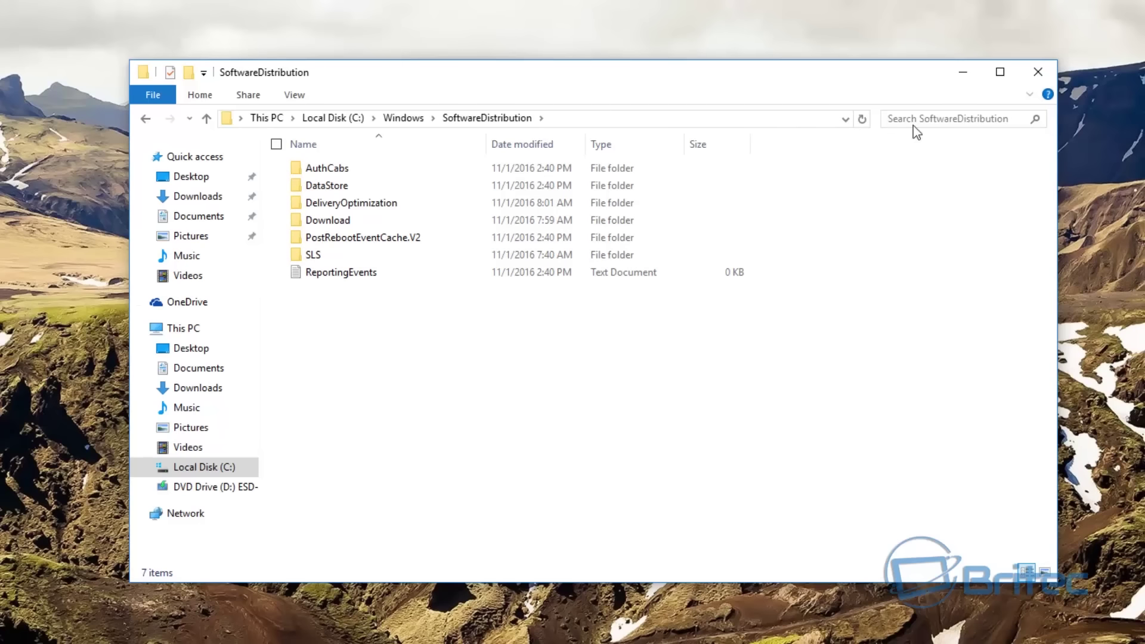
pyautogui.click(1037, 72)
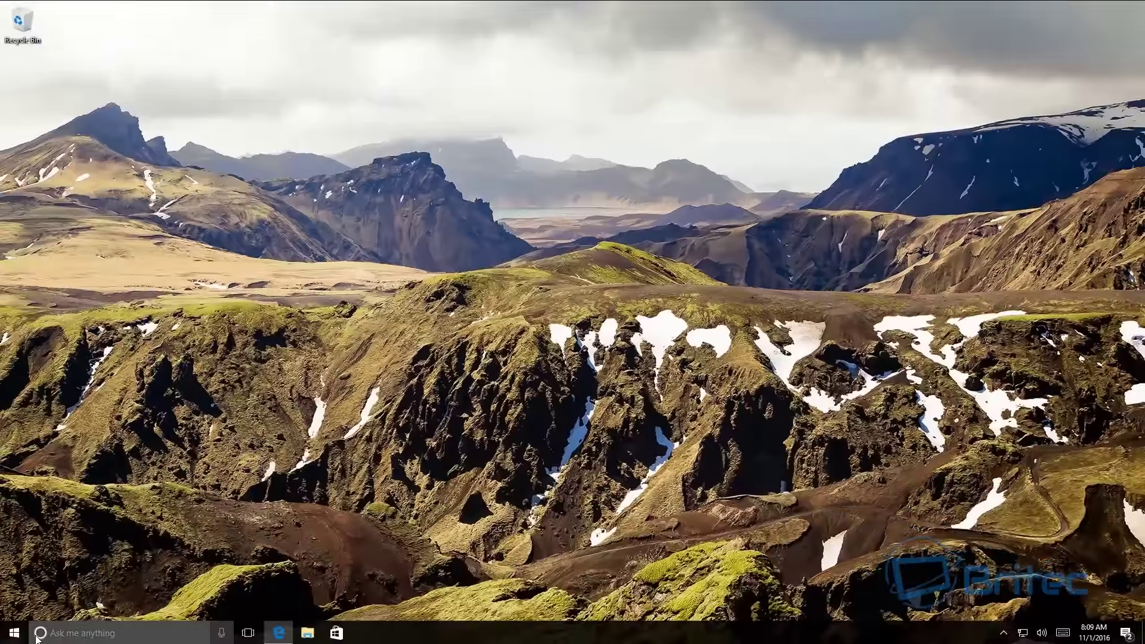
# Search Windows for "services", open Services, find and select the Windows Update service to inspect it, and close the window
pyautogui.click(64, 638)
pyautogui.write('s')
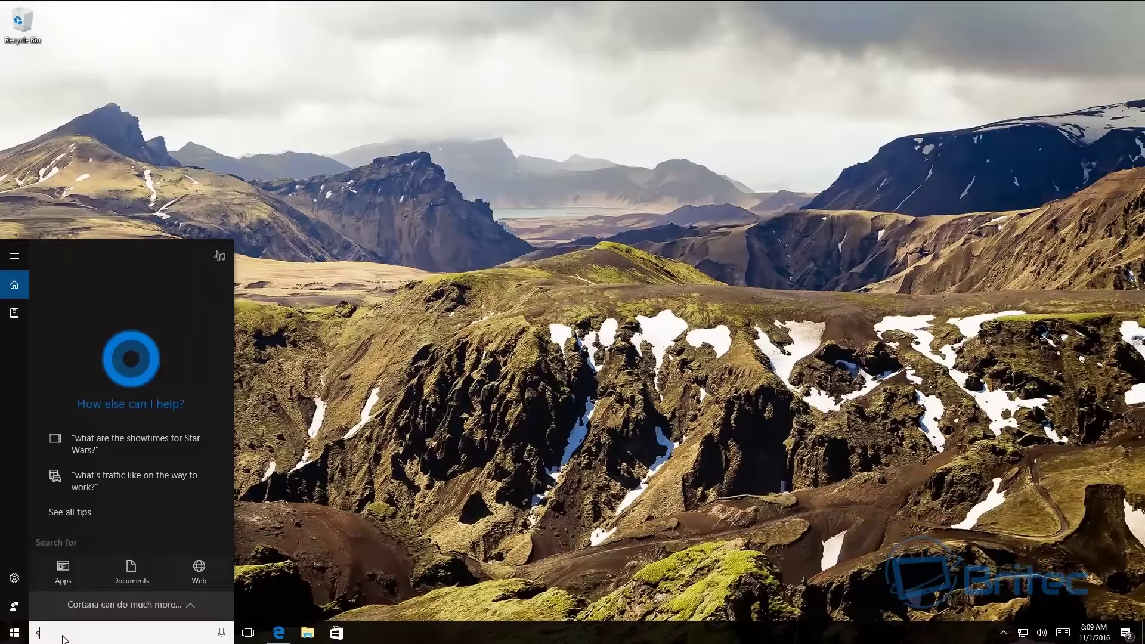
pyautogui.write('ervices')
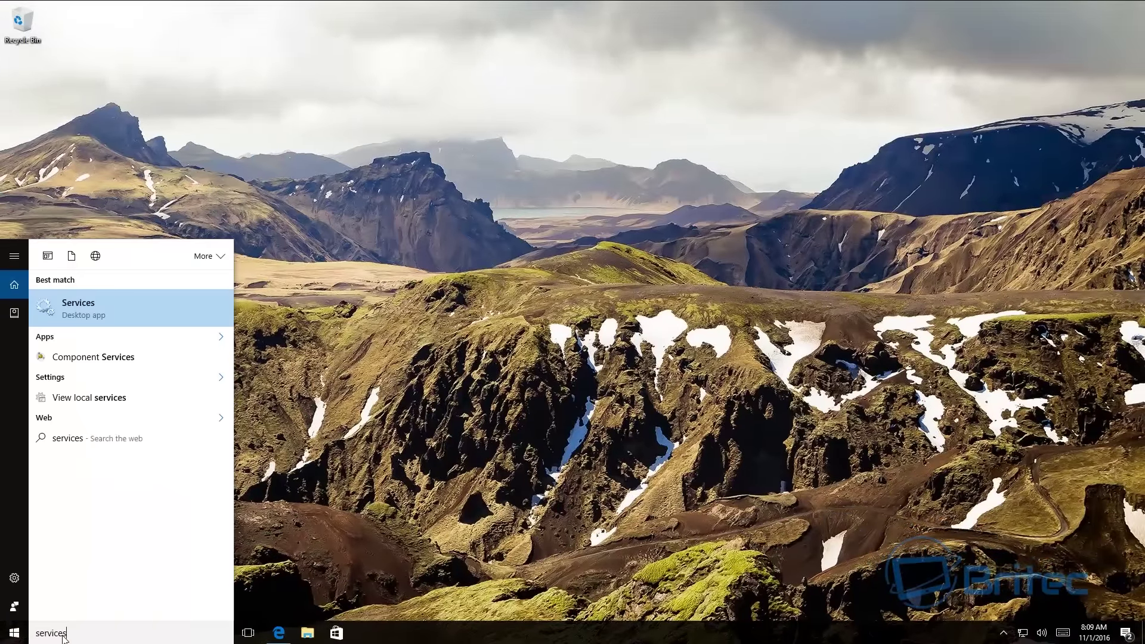
pyautogui.click(87, 308)
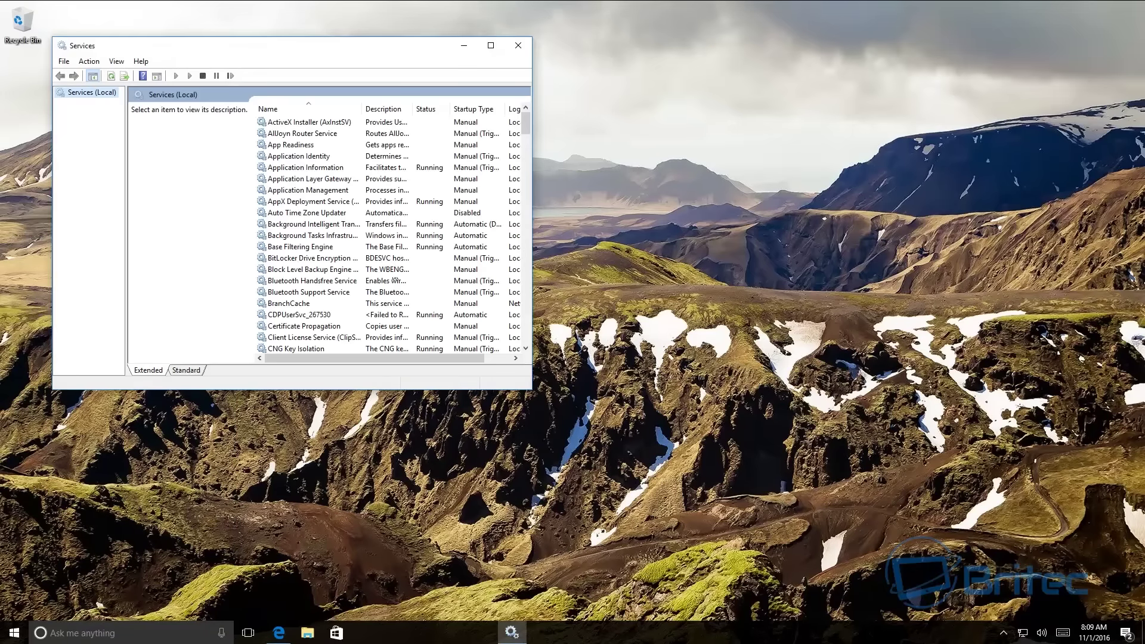
pyautogui.moveTo(329, 49); pyautogui.dragTo(545, 116)
pyautogui.moveTo(751, 267); pyautogui.dragTo(875, 275)
pyautogui.moveTo(869, 194); pyautogui.dragTo(908, 421)
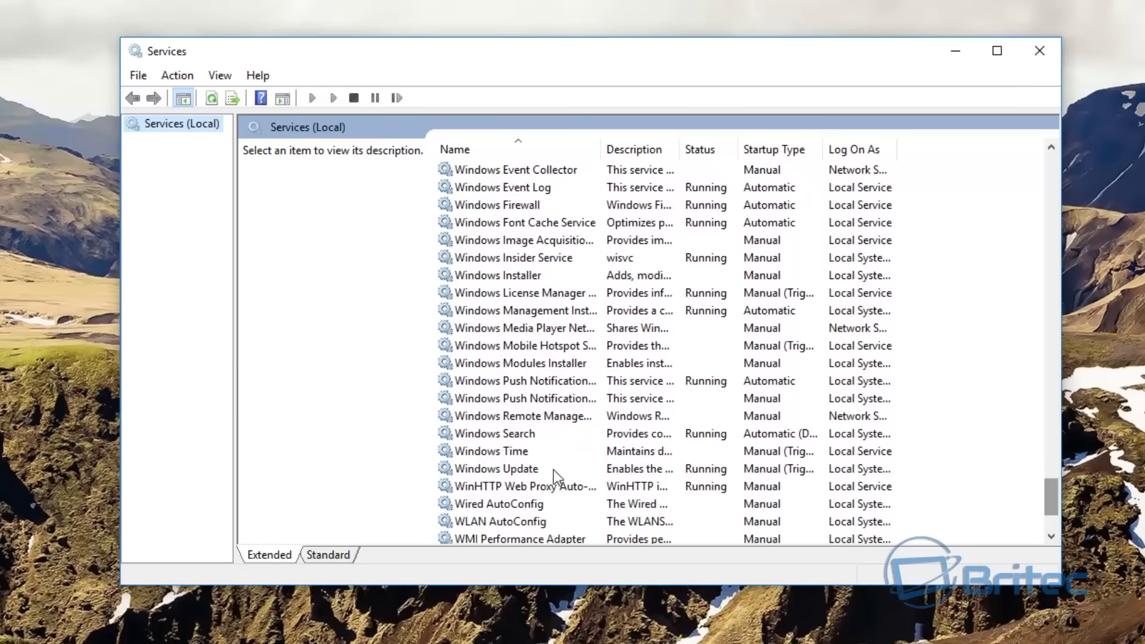
pyautogui.click(525, 471)
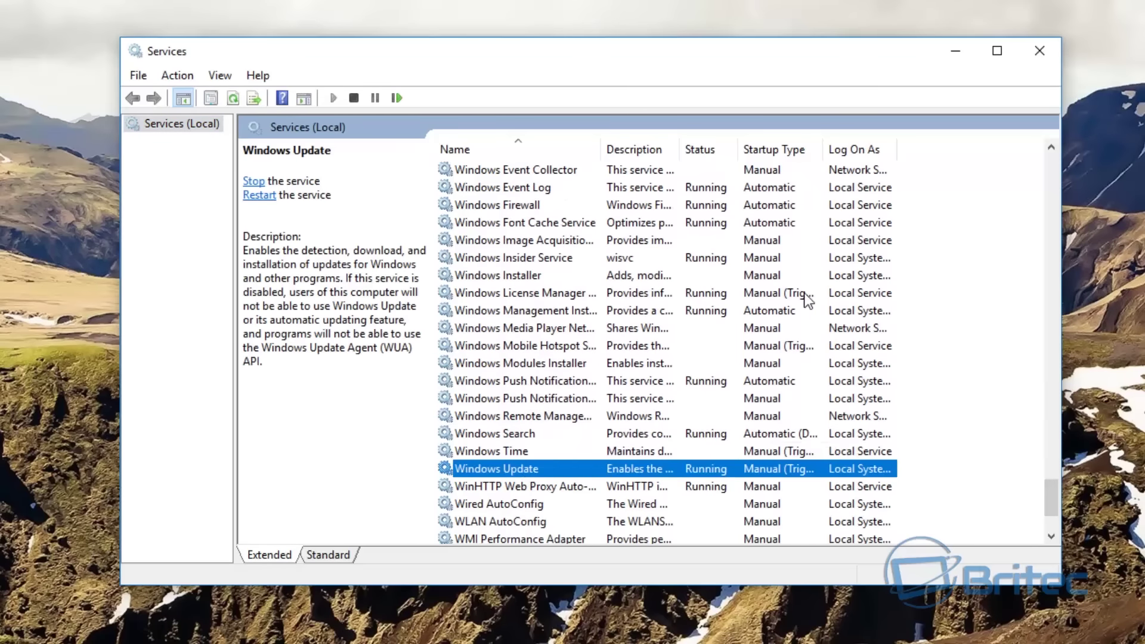
pyautogui.click(1021, 56)
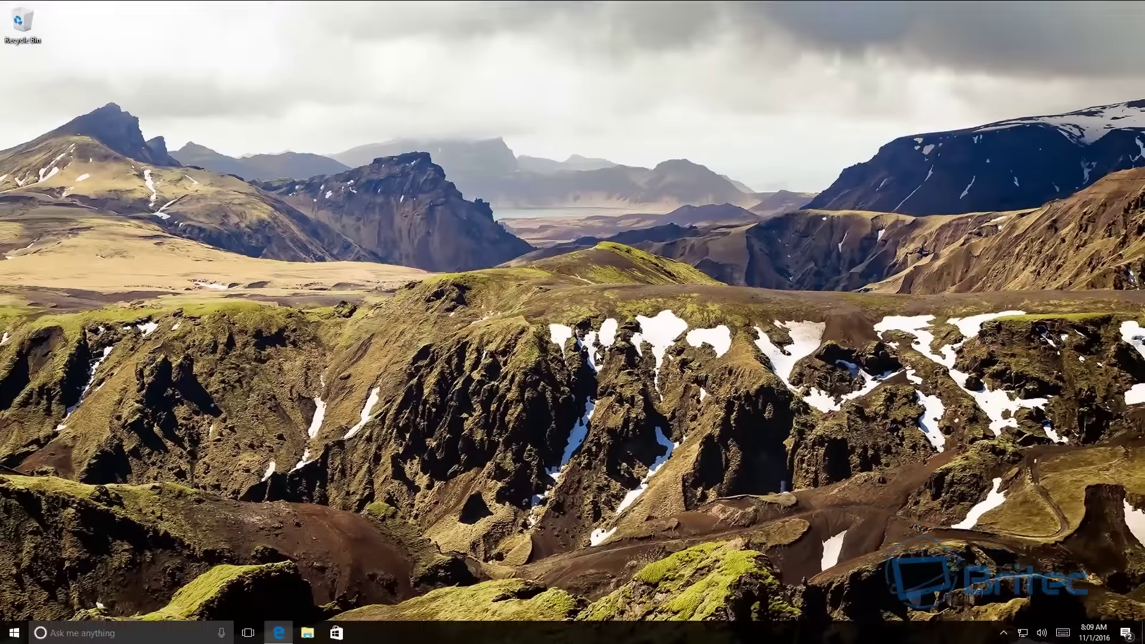